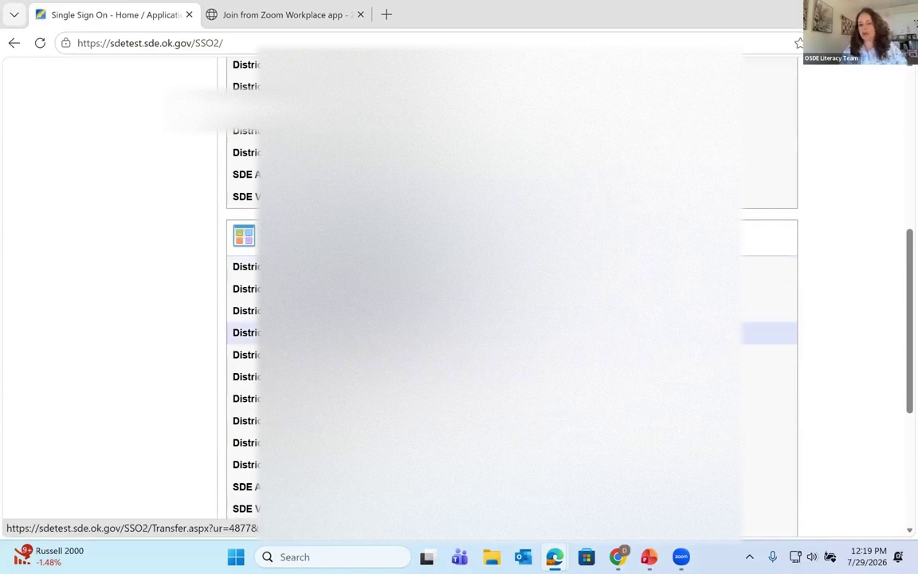
Step: Launch the district's Strong Readers Act application from the SSO application list
click(373, 333)
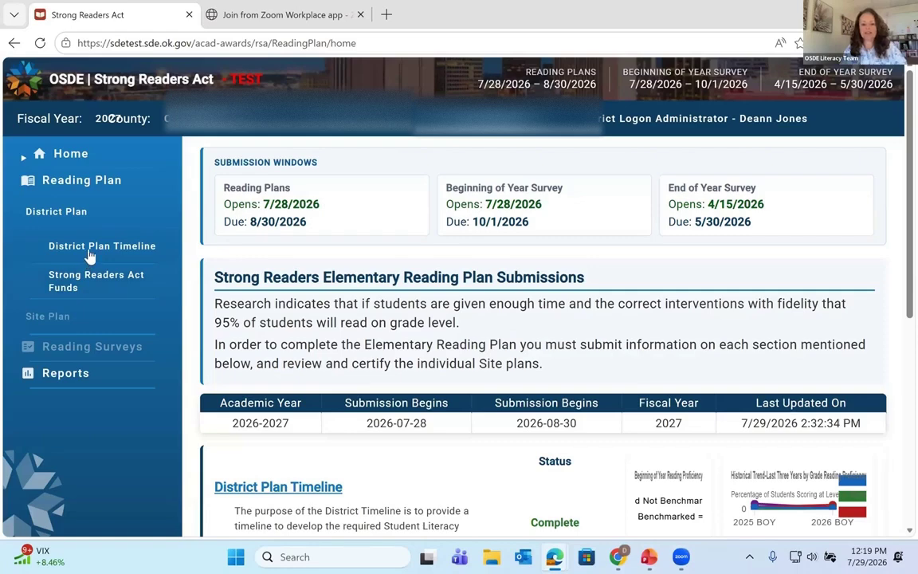
click(79, 213)
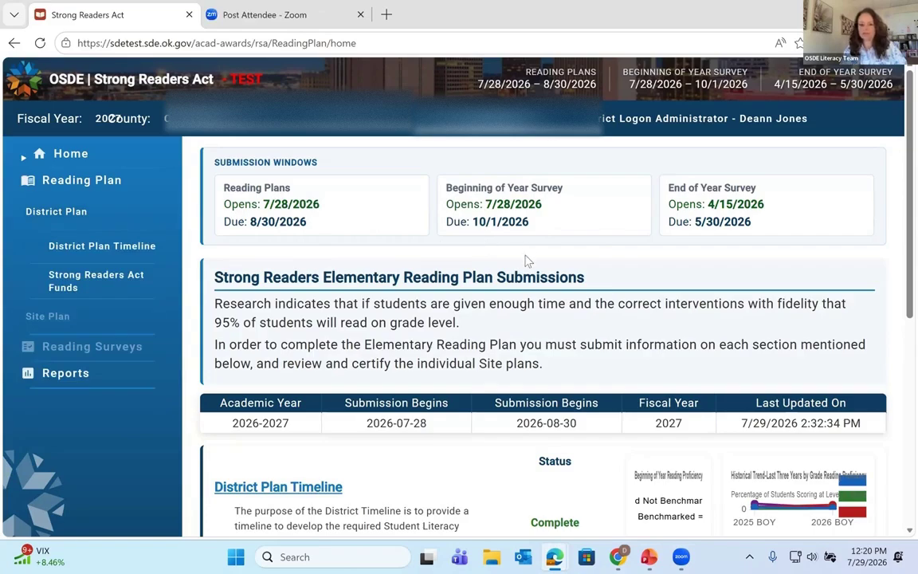
scroll(527, 259, down, 1)
scroll(526, 259, down, 2)
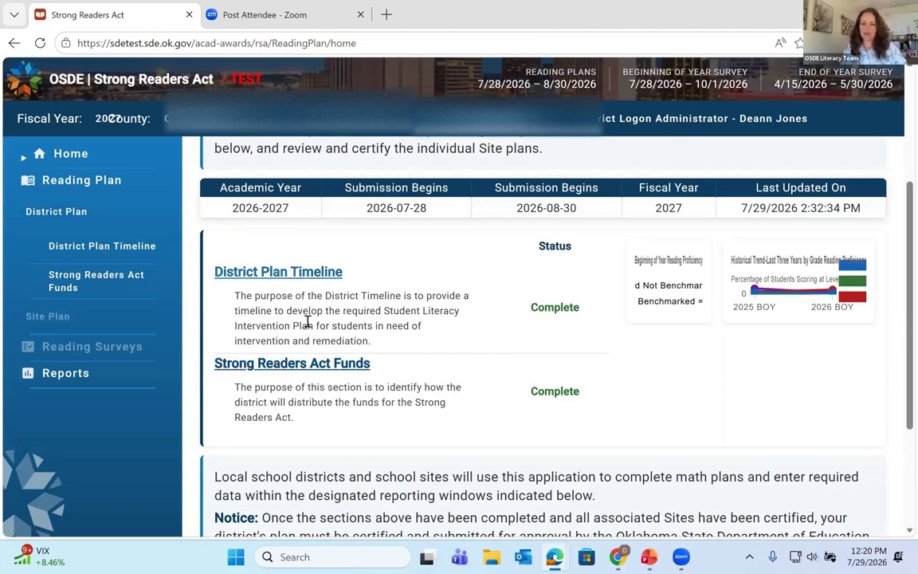
Step: Open the District Plan Timeline and scroll through its Annual Plan Development & Submission dates
click(304, 275)
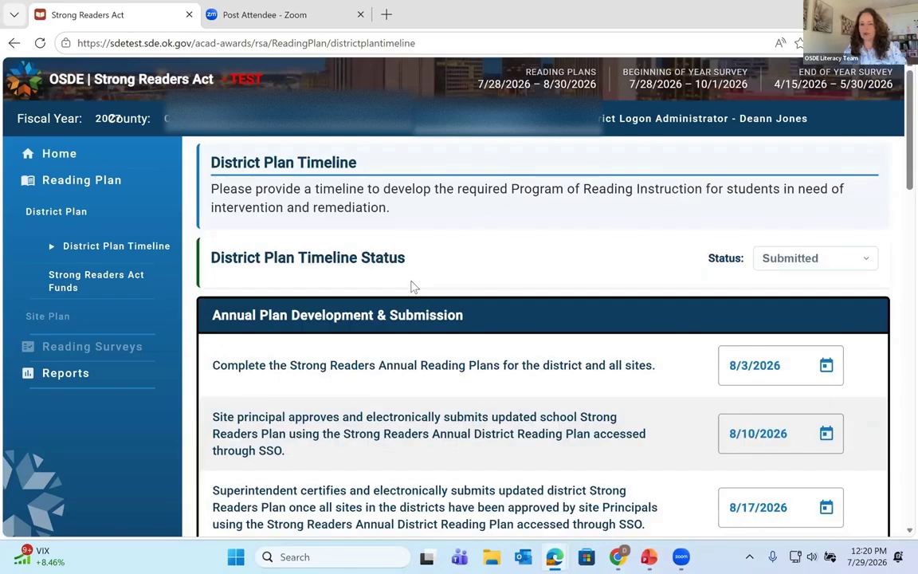
scroll(413, 285, down, 1)
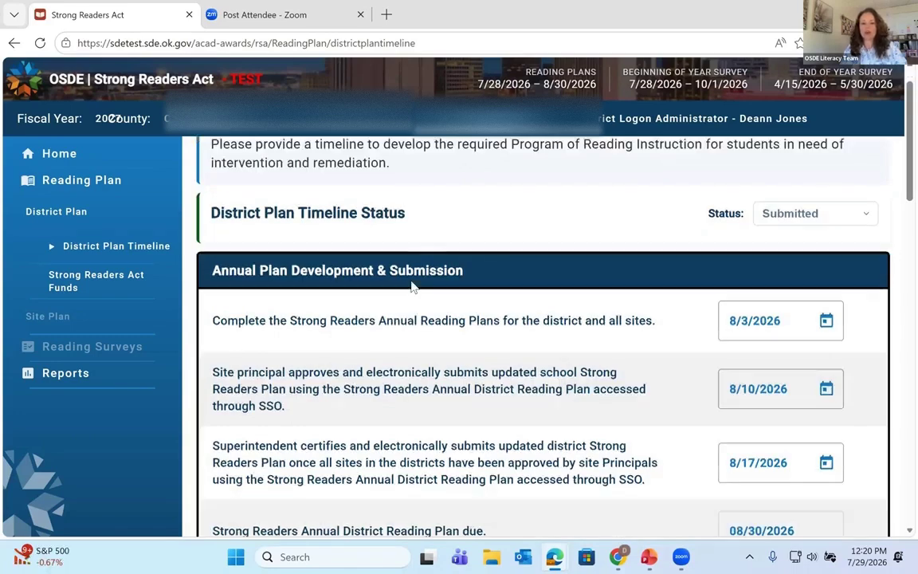
scroll(413, 285, up, 1)
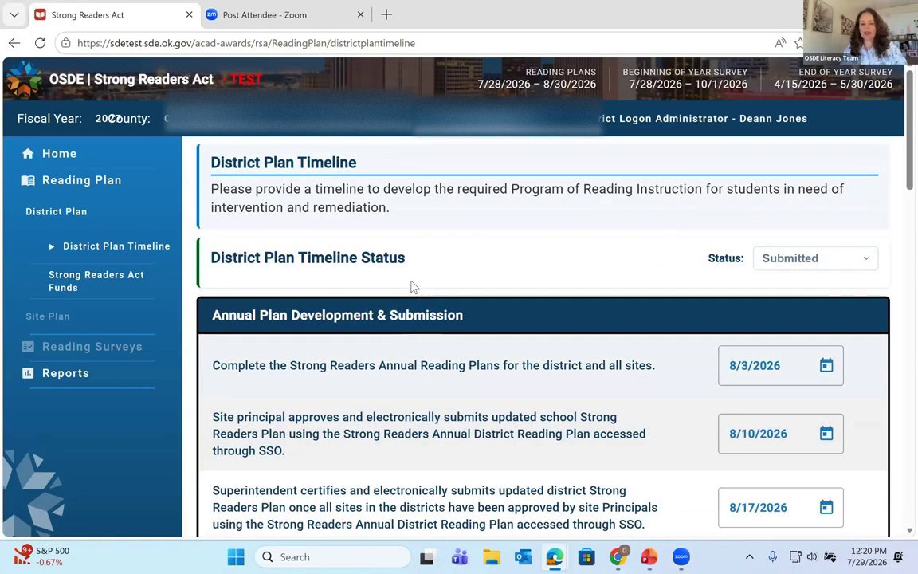
scroll(413, 285, down, 2)
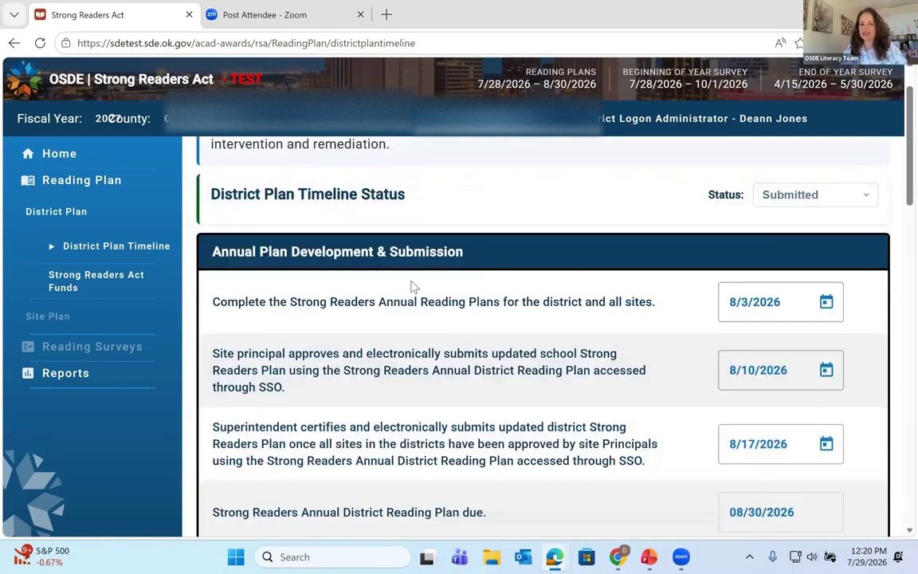
scroll(382, 355, down, 1)
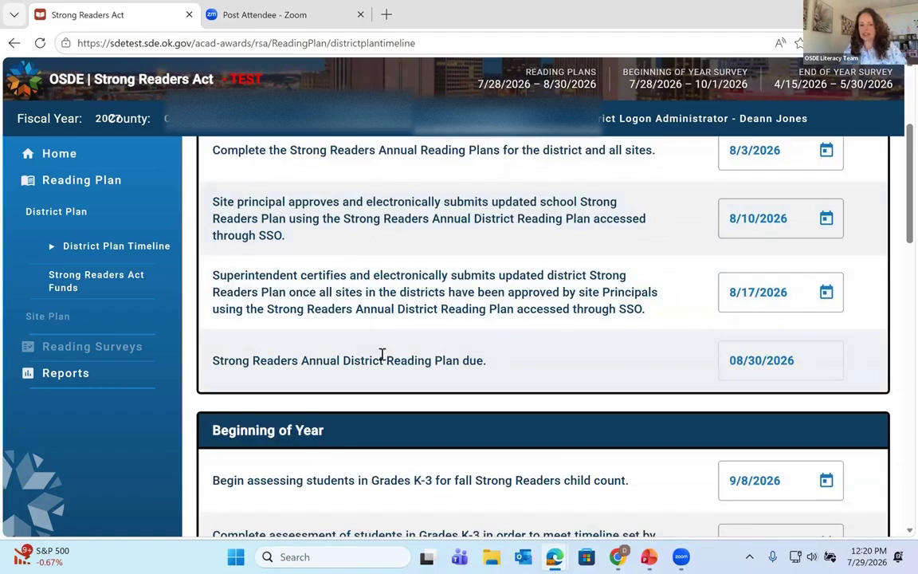
scroll(382, 355, down, 3)
scroll(382, 355, up, 6)
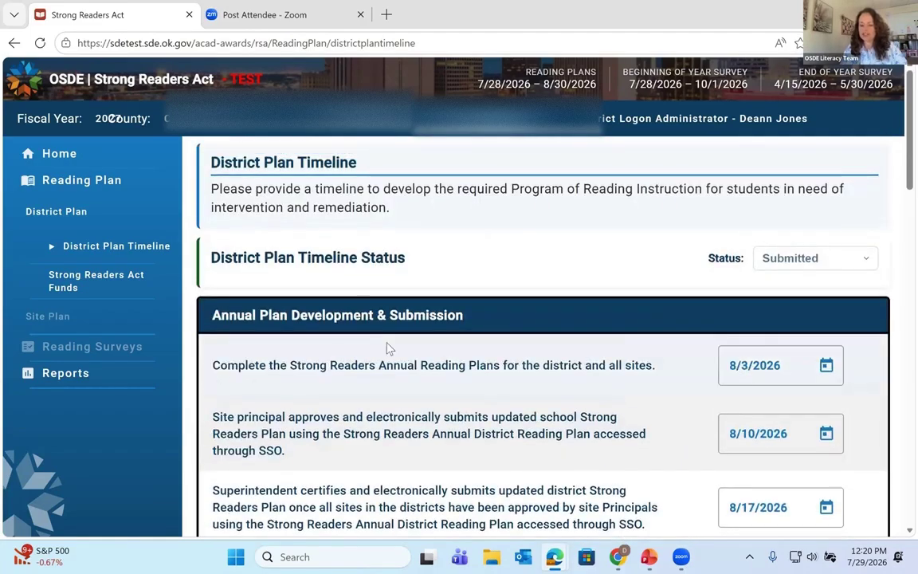
scroll(388, 347, down, 1)
scroll(387, 342, down, 1)
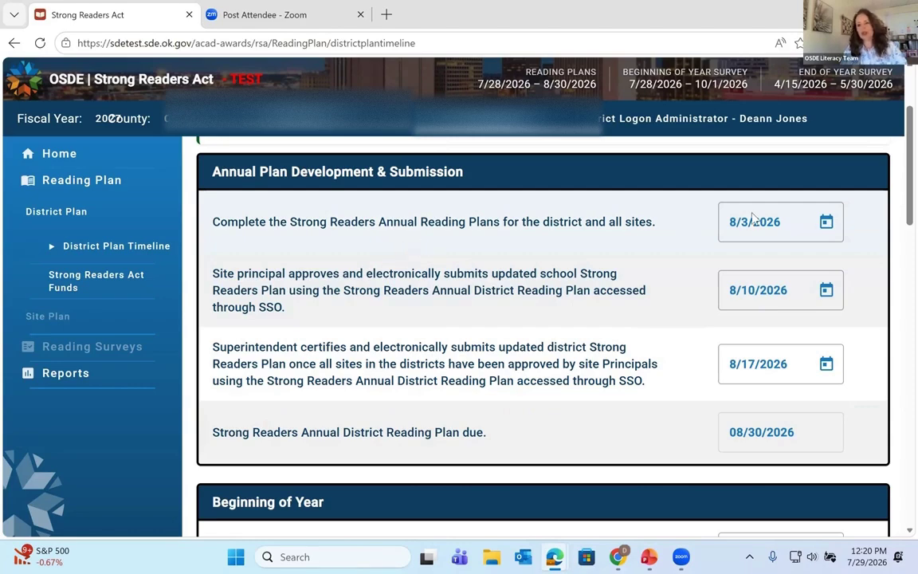
Step: Open the 8/3/2026 date picker and close it with the date unchanged
click(826, 224)
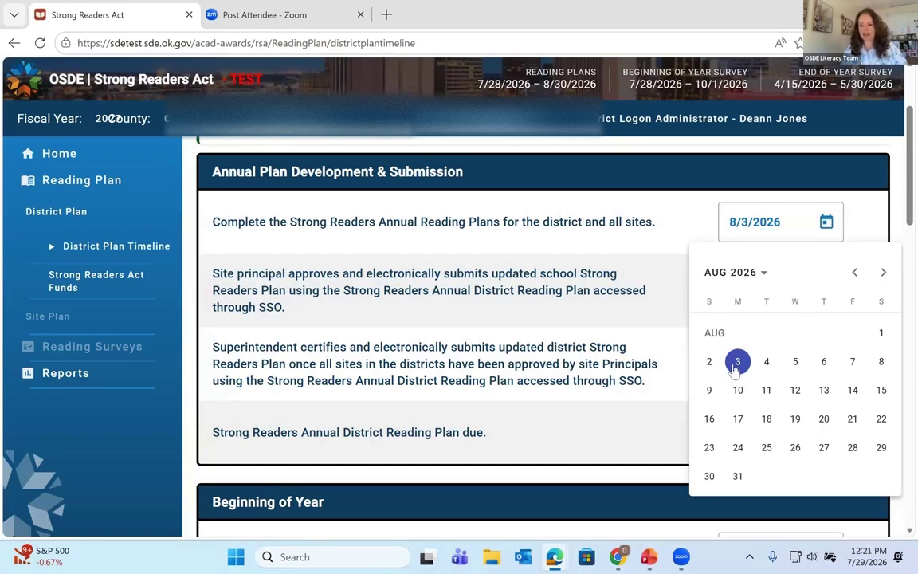
click(629, 255)
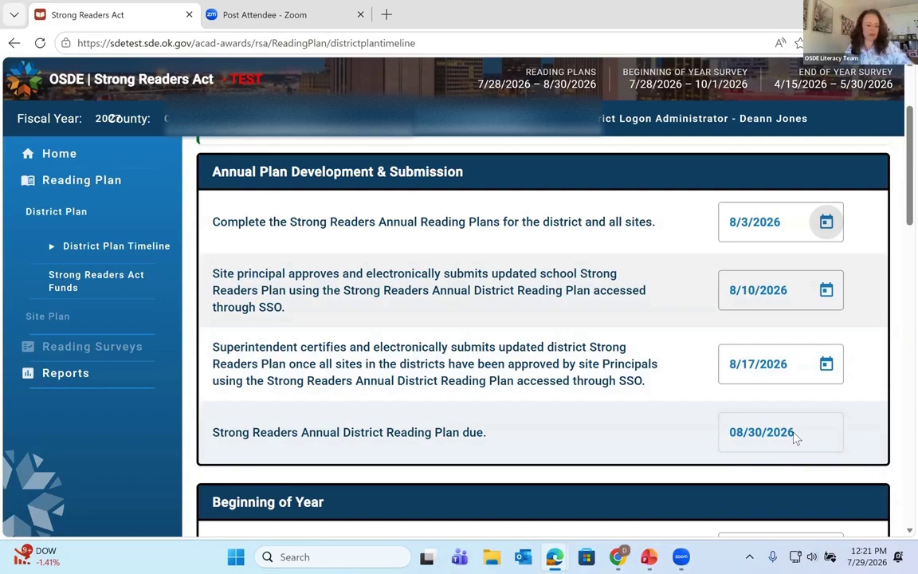
scroll(794, 437, down, 4)
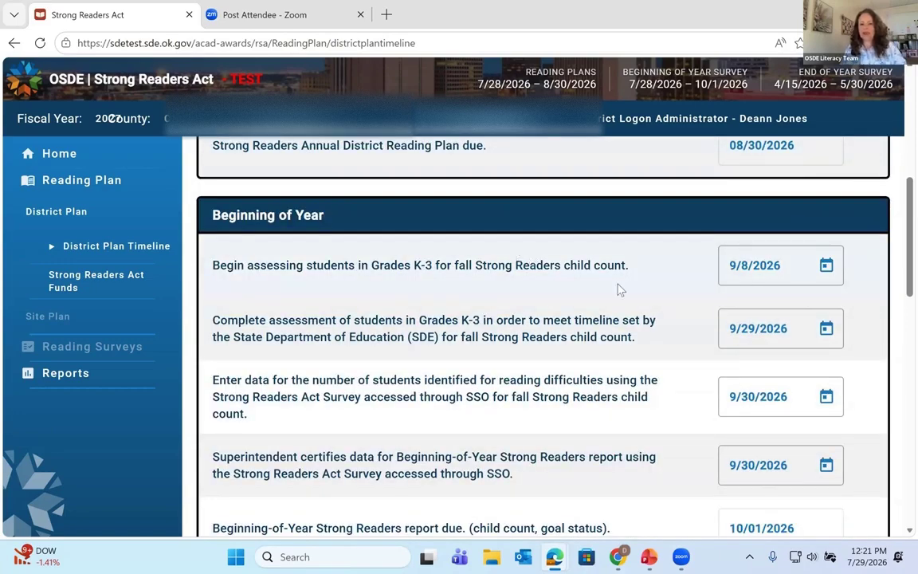
scroll(620, 289, down, 1)
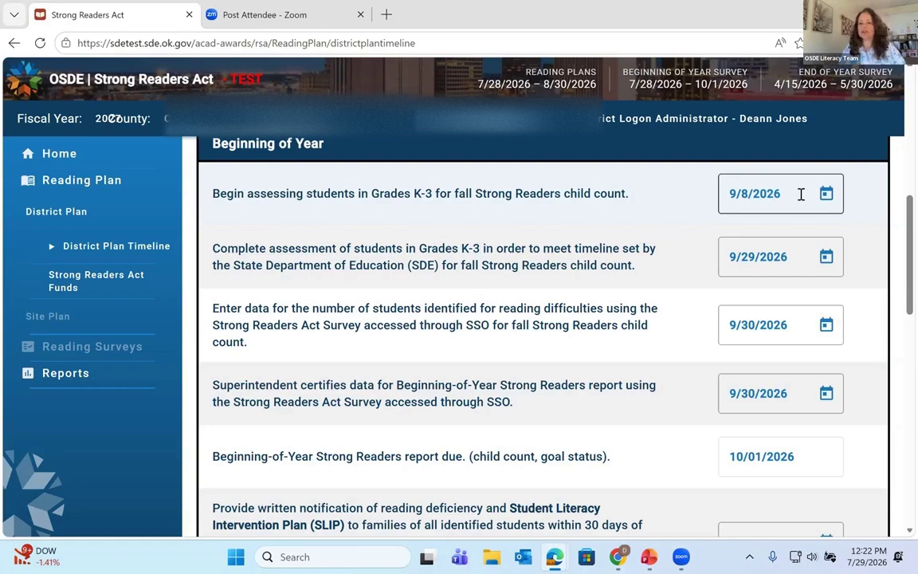
click(826, 195)
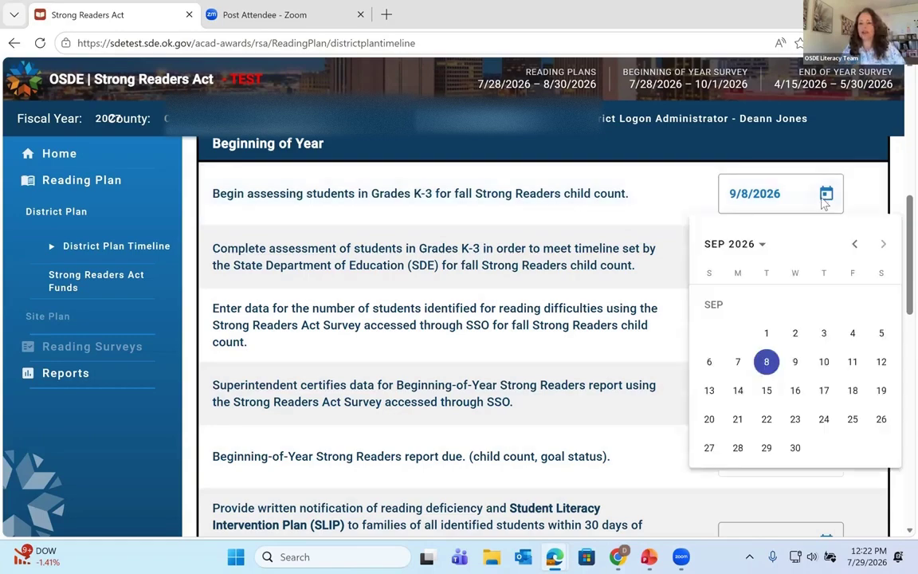
click(855, 244)
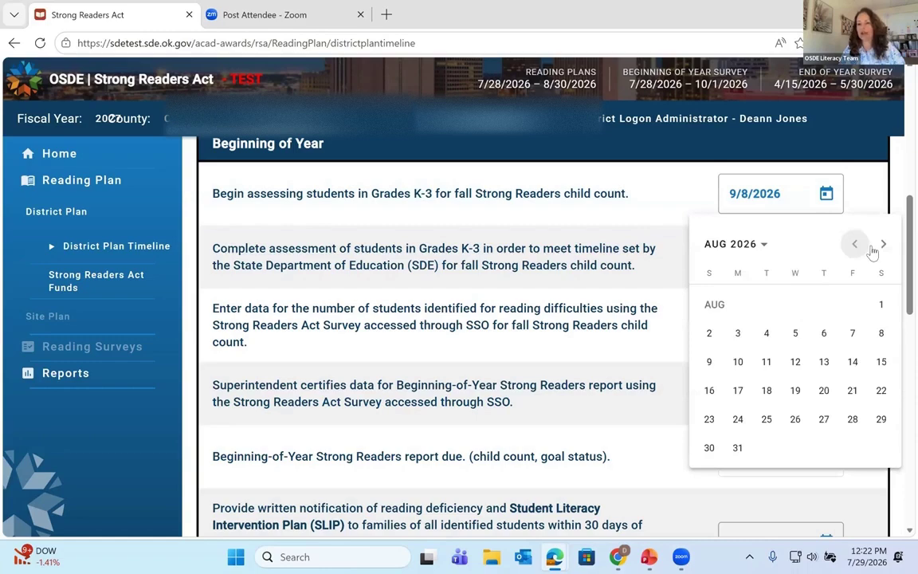
click(882, 245)
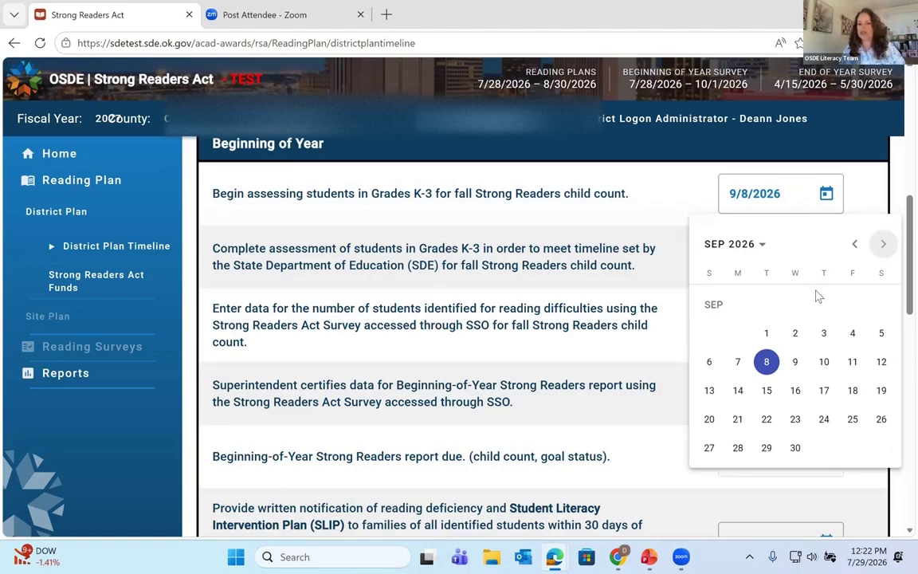
click(767, 364)
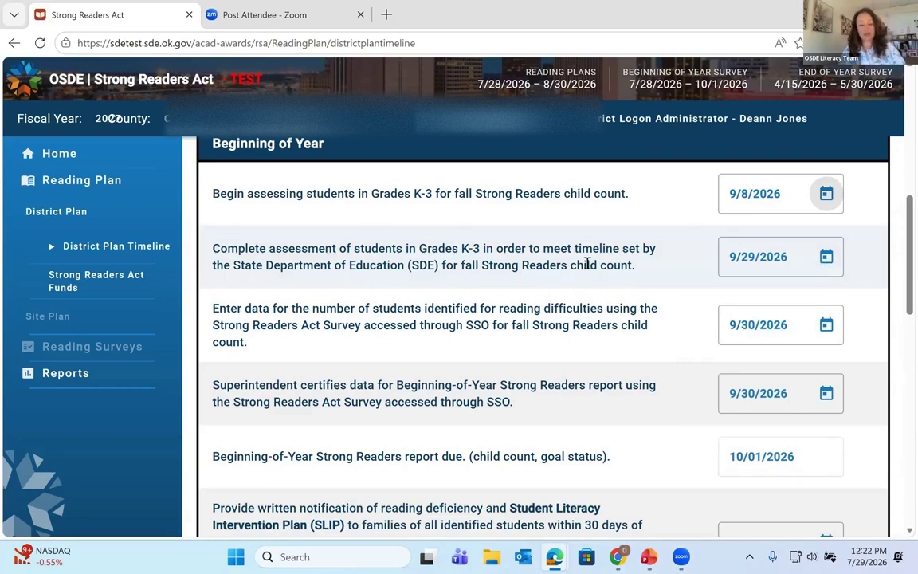
click(827, 258)
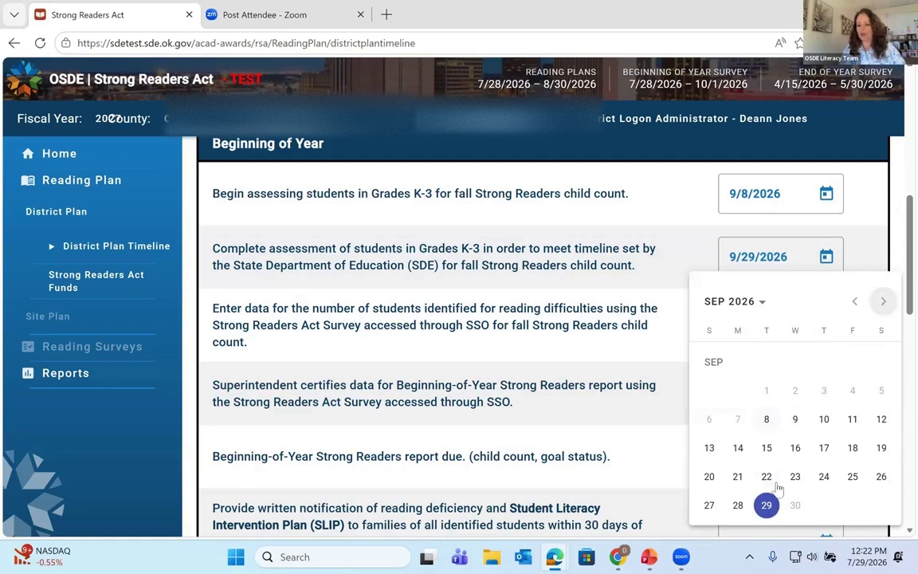
click(767, 506)
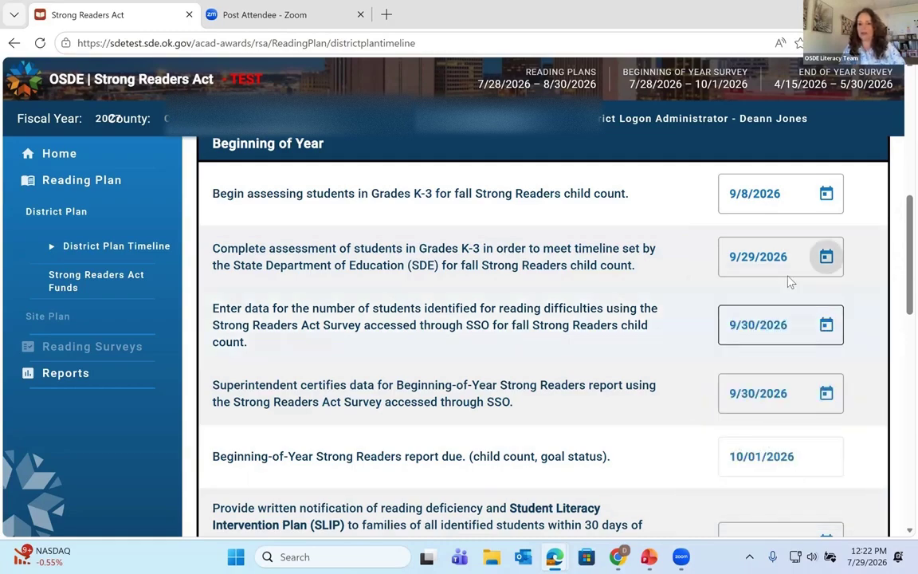
click(783, 263)
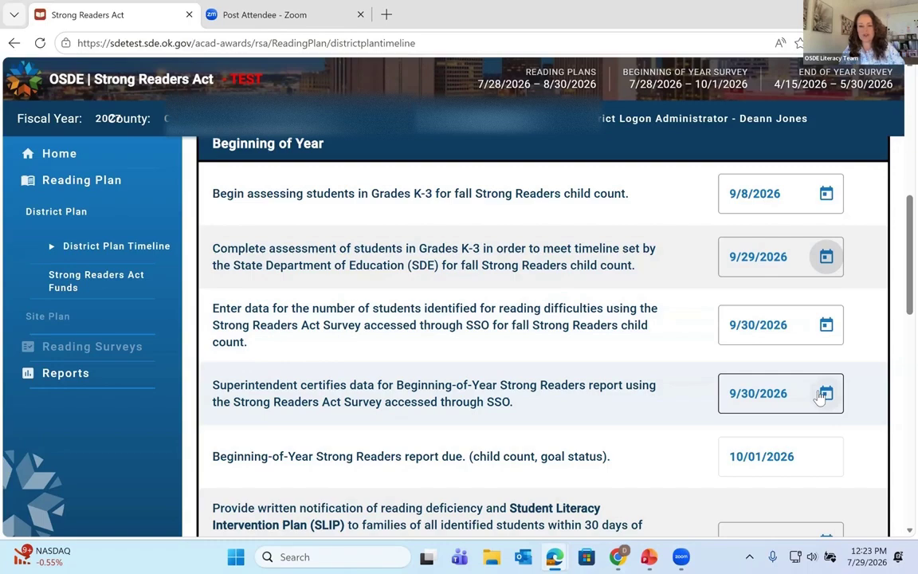
scroll(821, 399, down, 1)
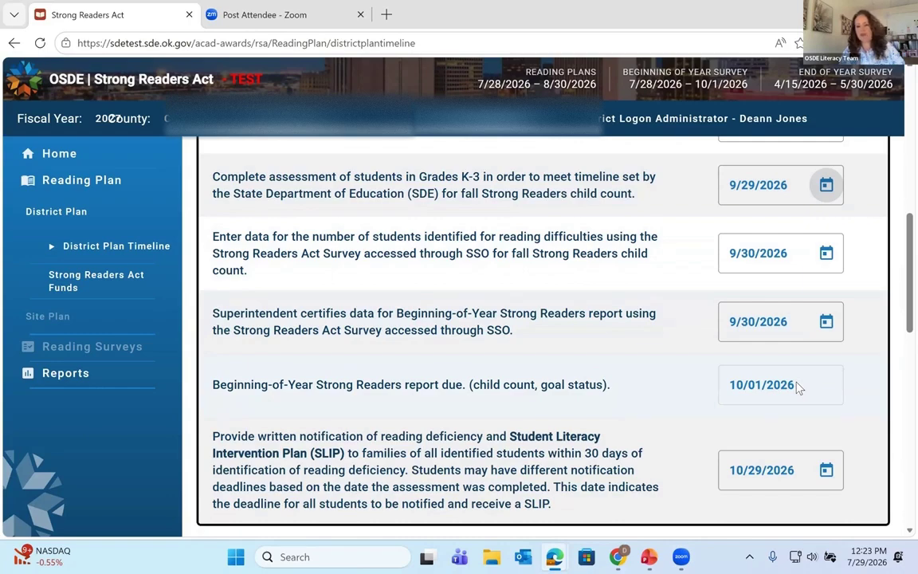
scroll(799, 388, down, 1)
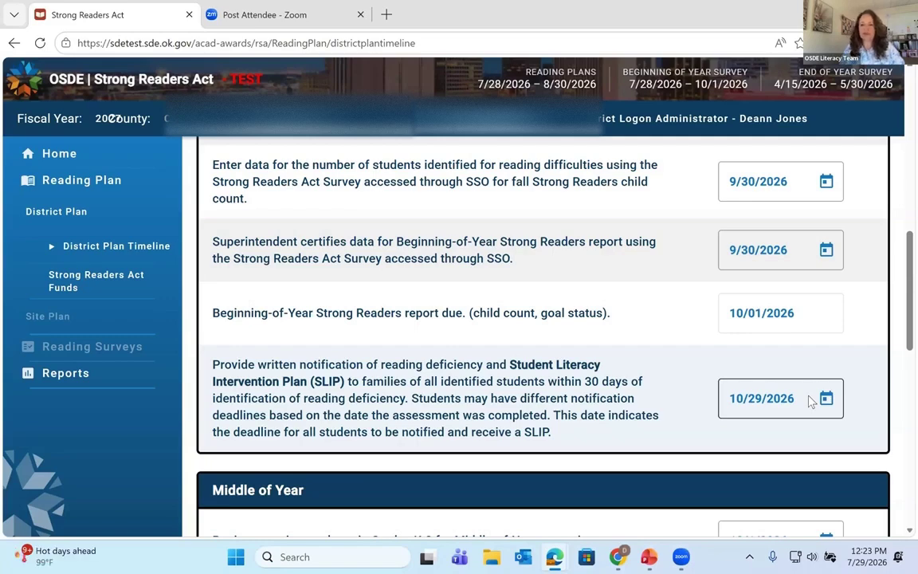
scroll(809, 399, up, 2)
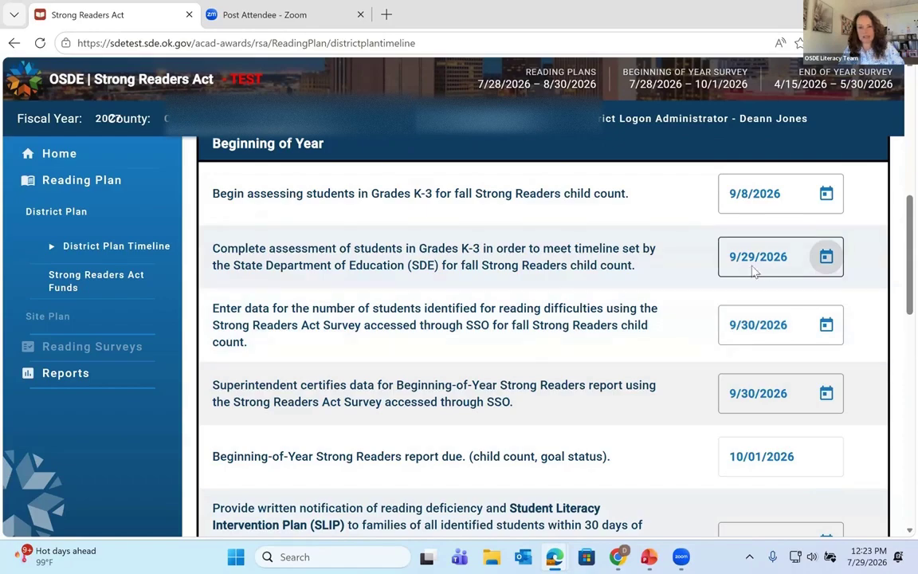
scroll(757, 287, down, 2)
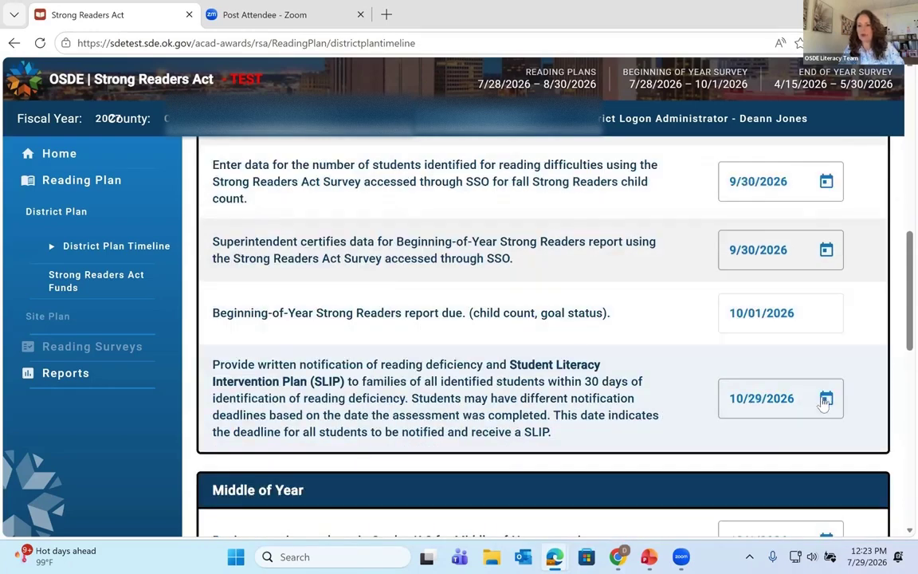
click(826, 398)
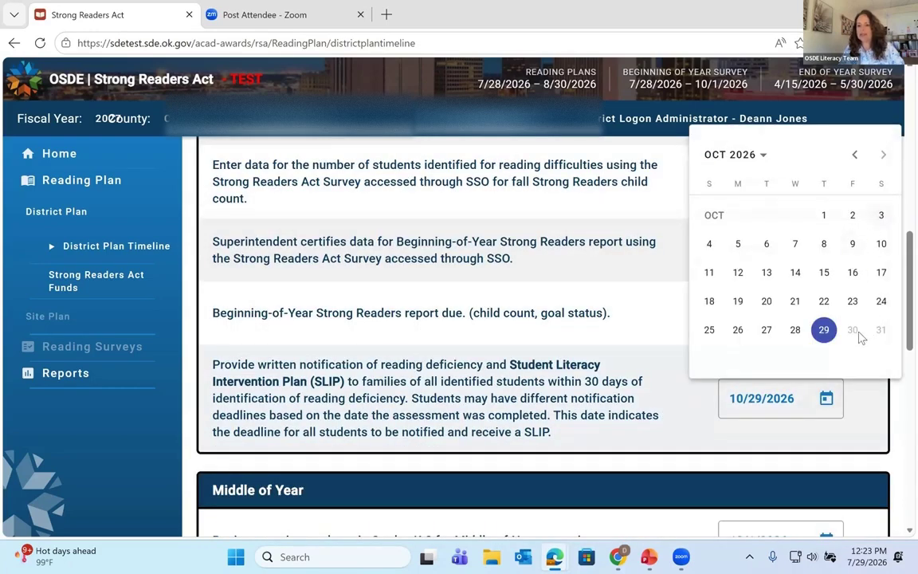
click(824, 302)
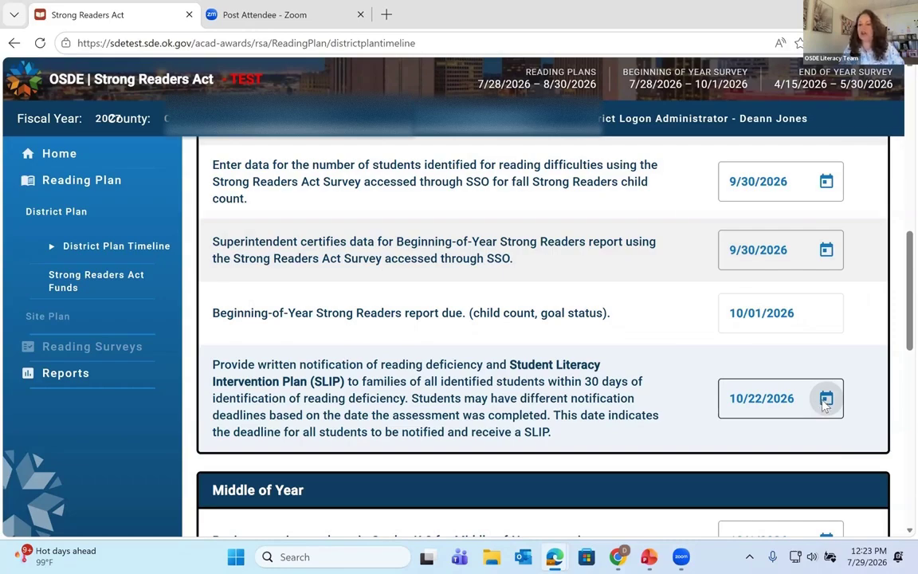
click(826, 401)
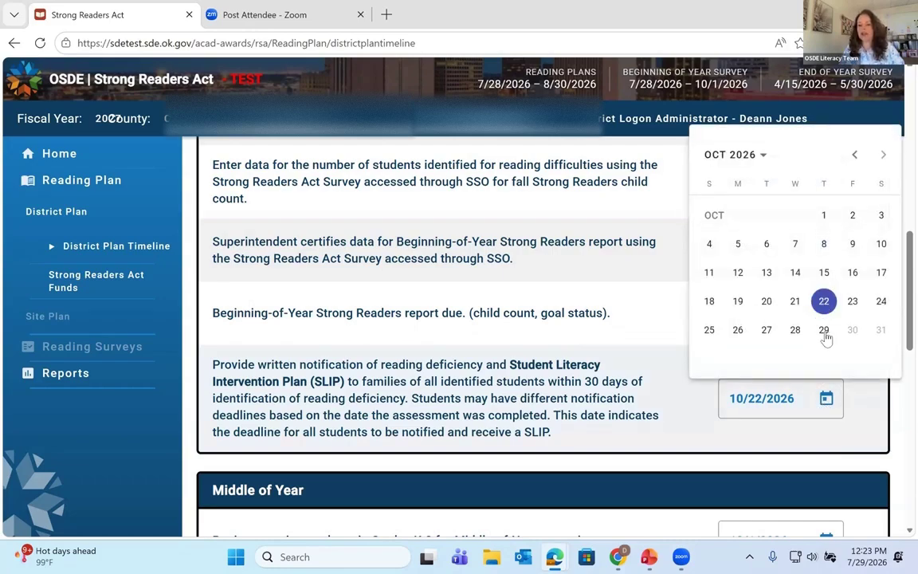
click(825, 331)
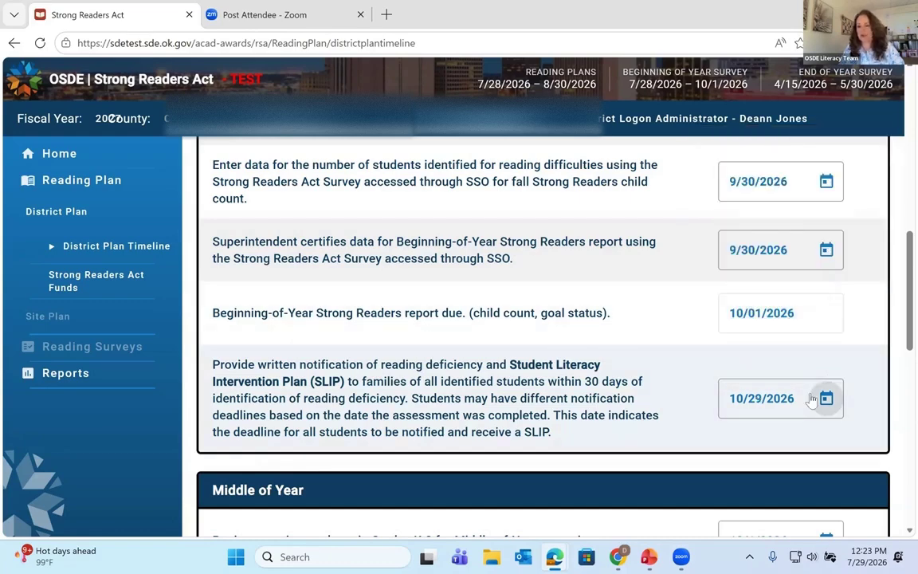
scroll(713, 348, down, 1)
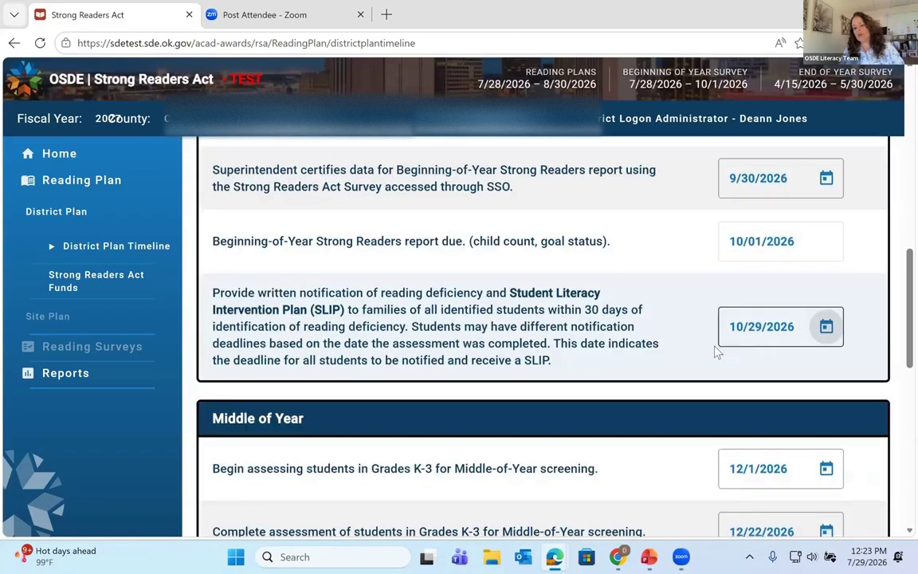
scroll(695, 351, down, 2)
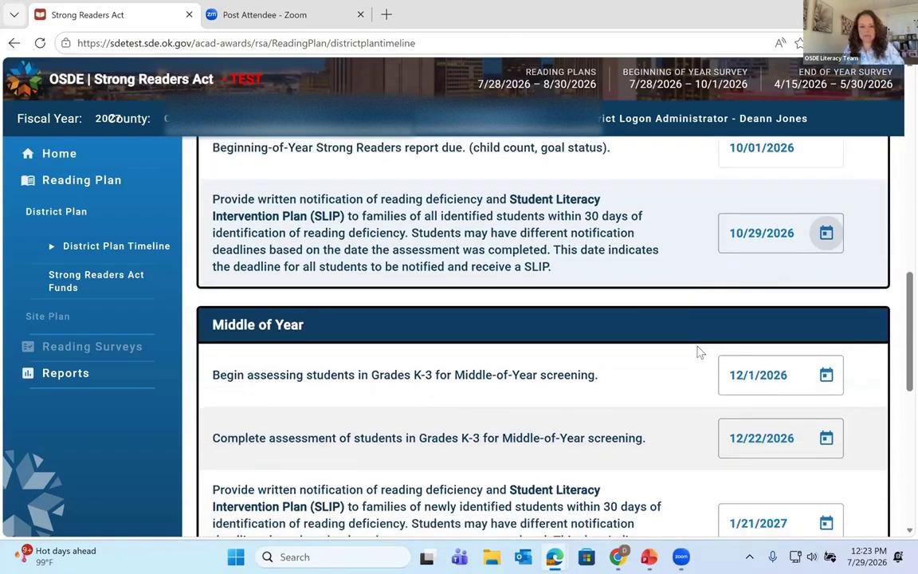
scroll(698, 352, down, 2)
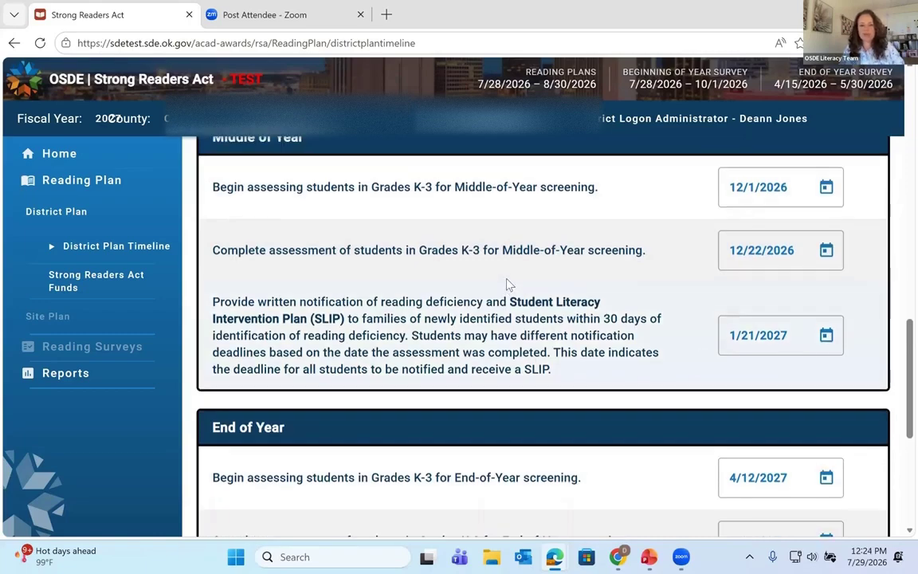
scroll(510, 285, up, 1)
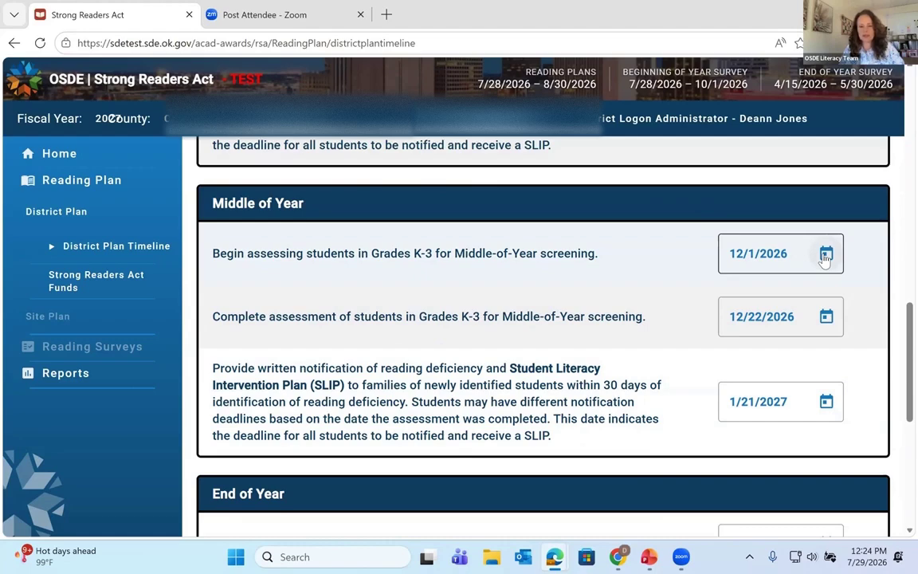
click(826, 255)
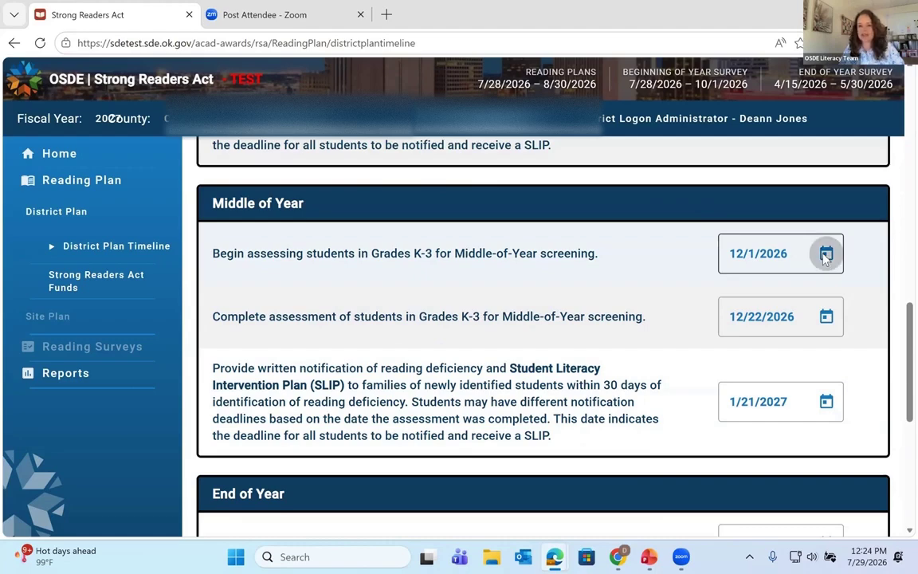
click(883, 301)
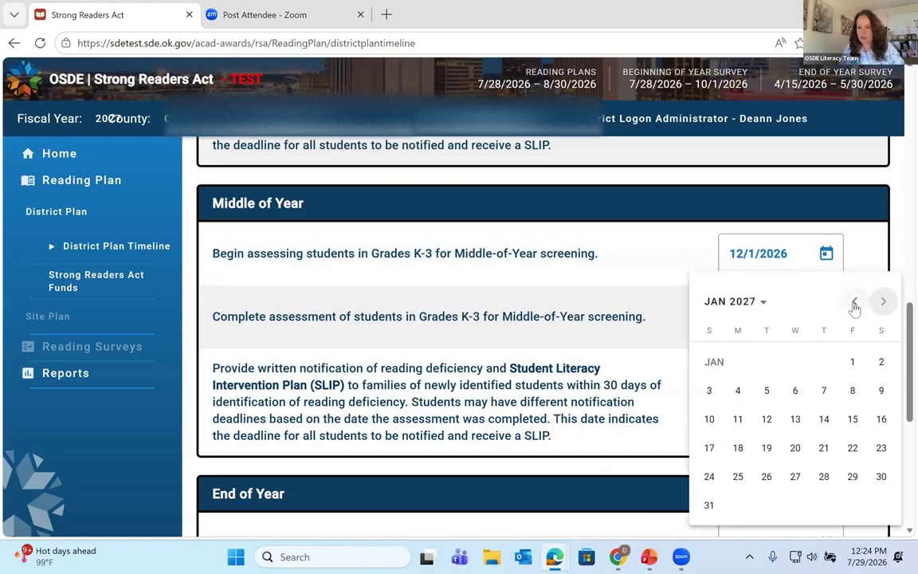
click(855, 301)
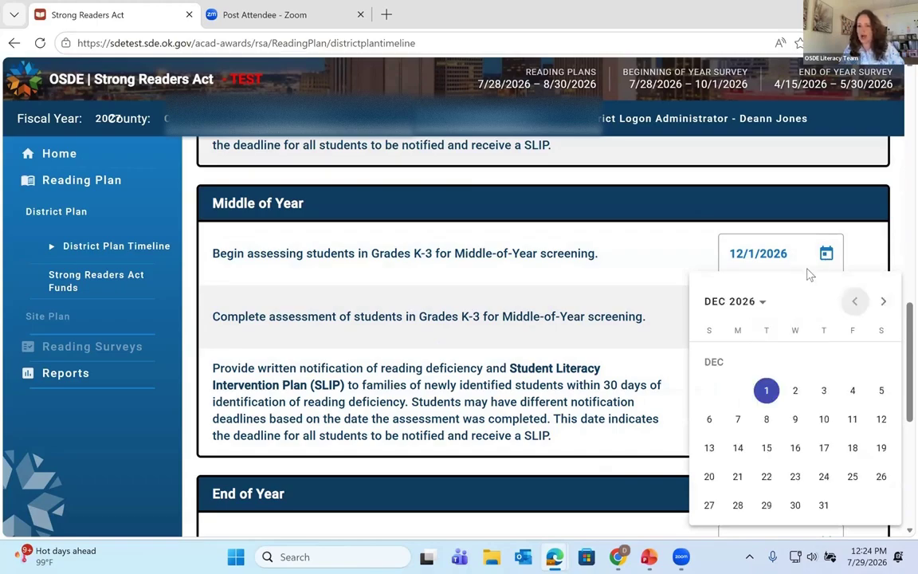
click(766, 390)
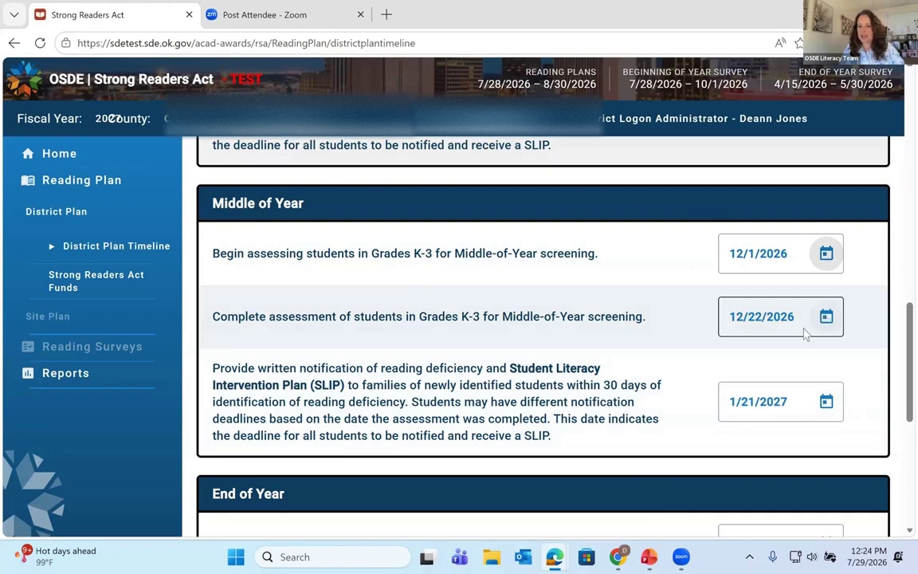
click(825, 317)
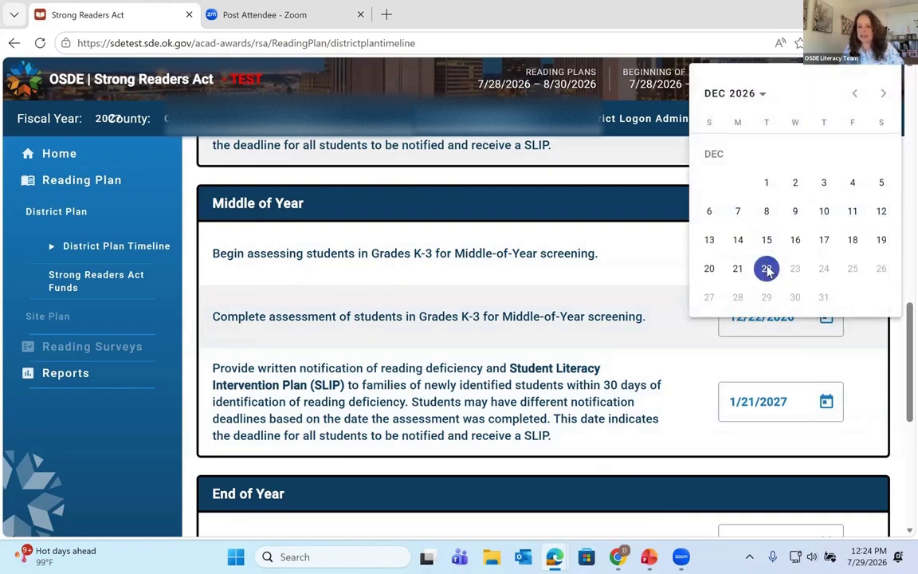
click(767, 269)
scroll(821, 351, down, 1)
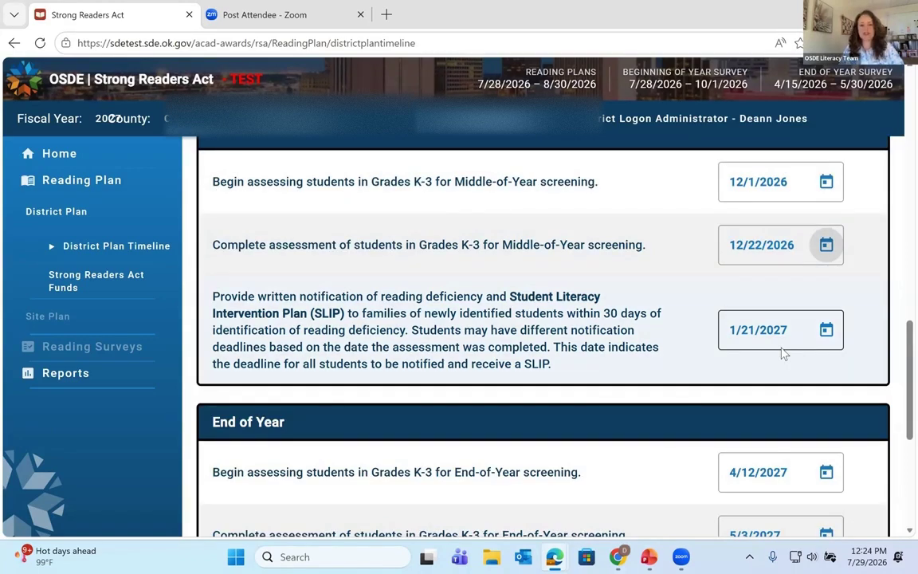
click(826, 331)
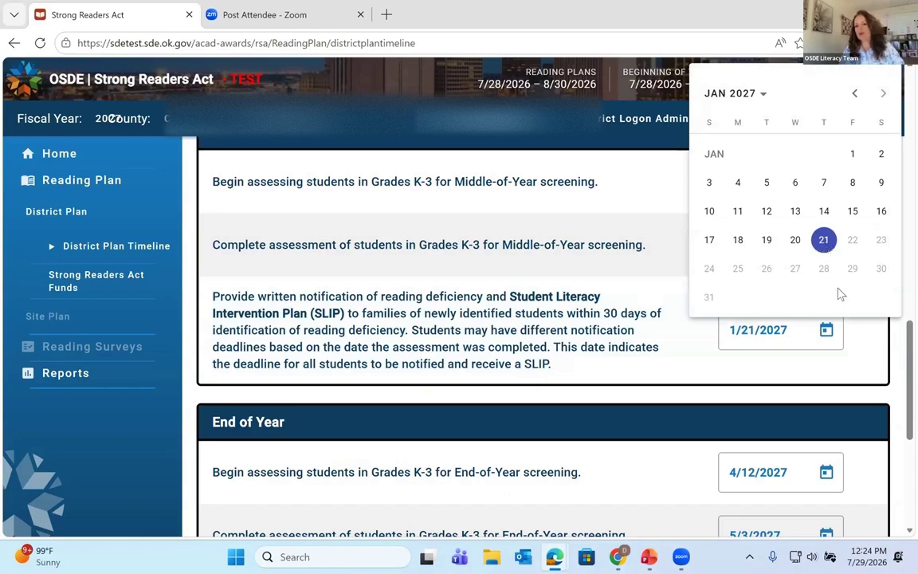
click(828, 343)
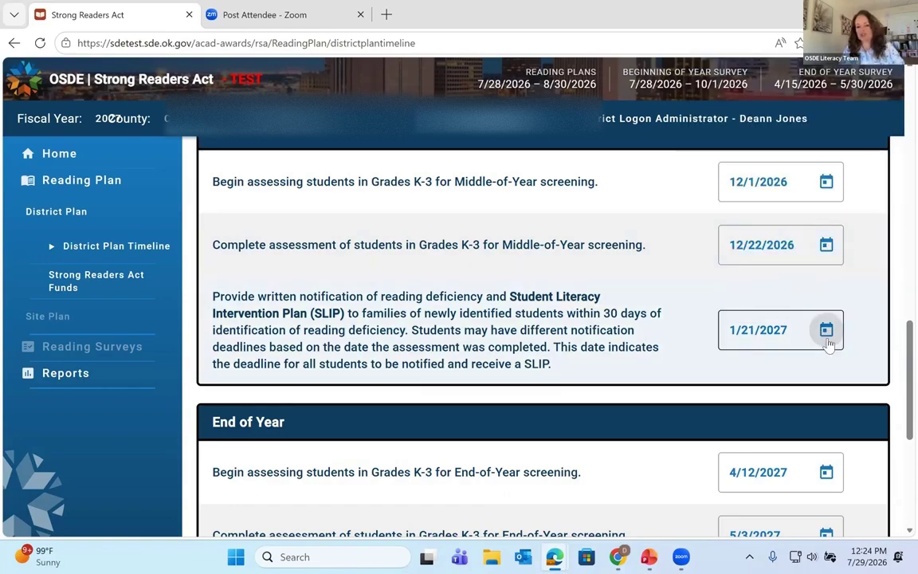
scroll(829, 342, down, 2)
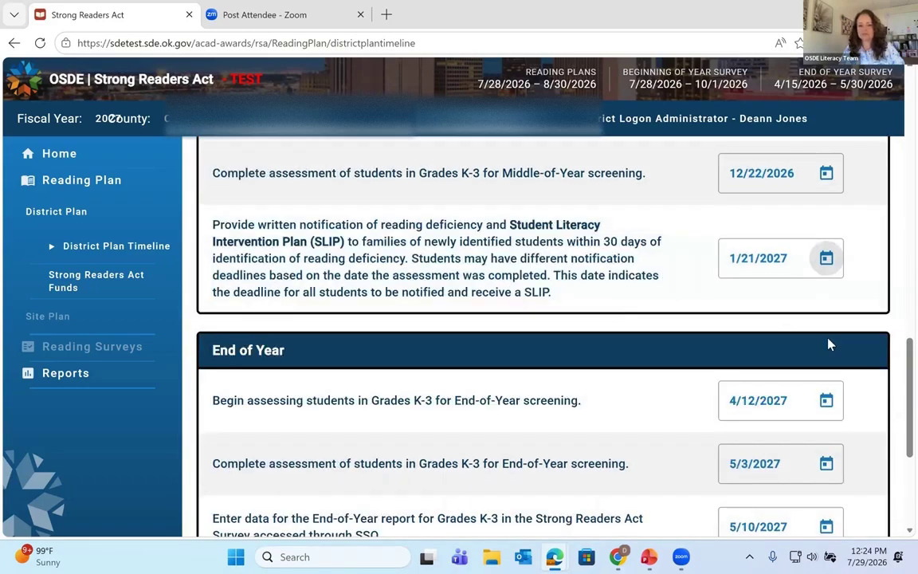
scroll(764, 317, down, 1)
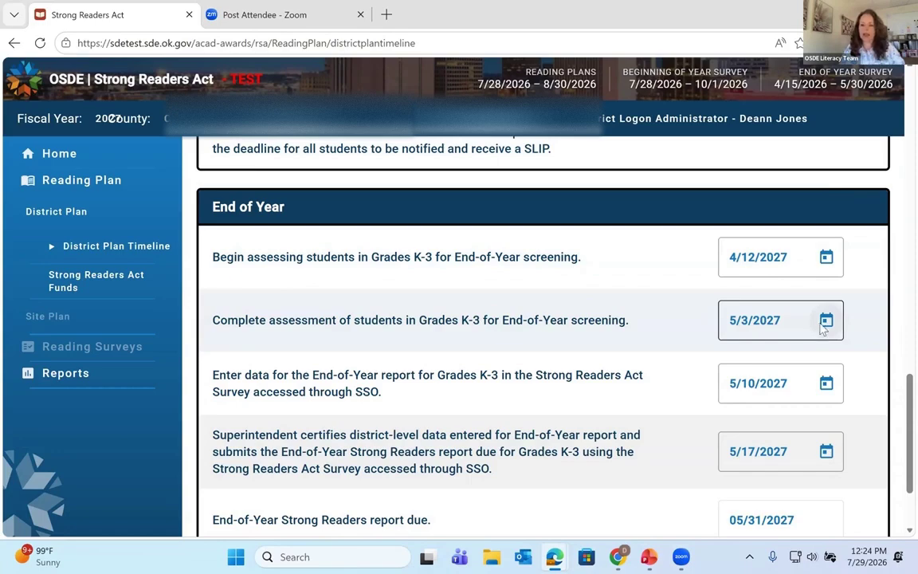
Step: Check the 5/3/2027 End of Year completion date without changing it
click(825, 320)
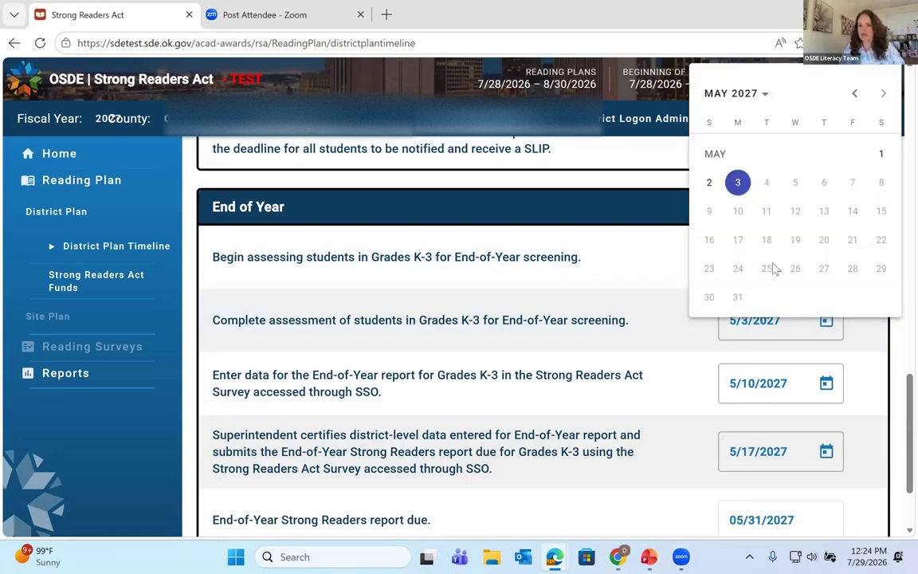
key(Escape)
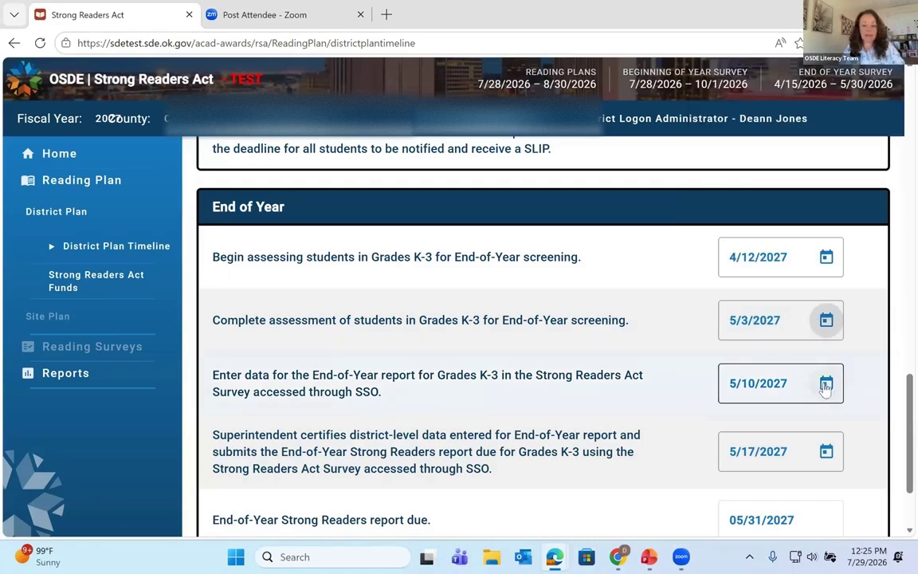
scroll(826, 385, down, 1)
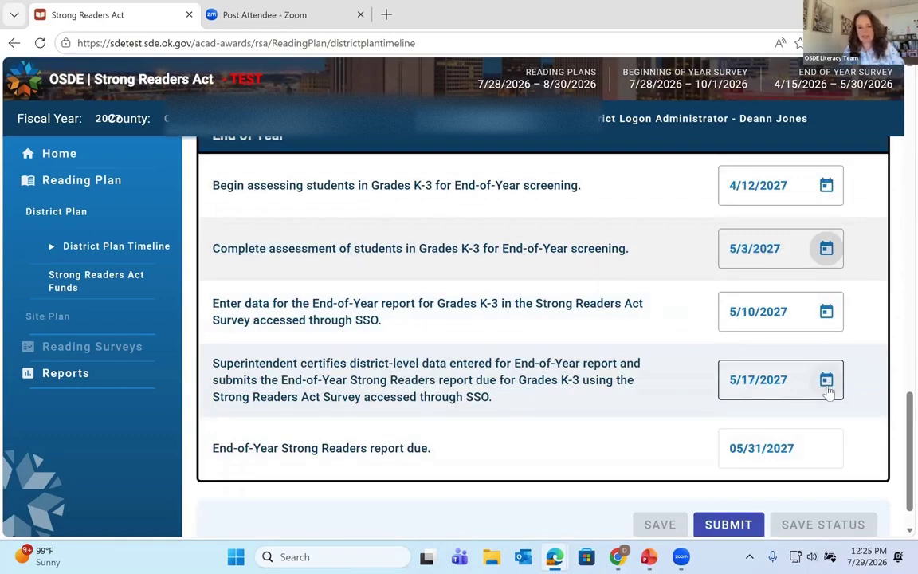
scroll(821, 389, down, 1)
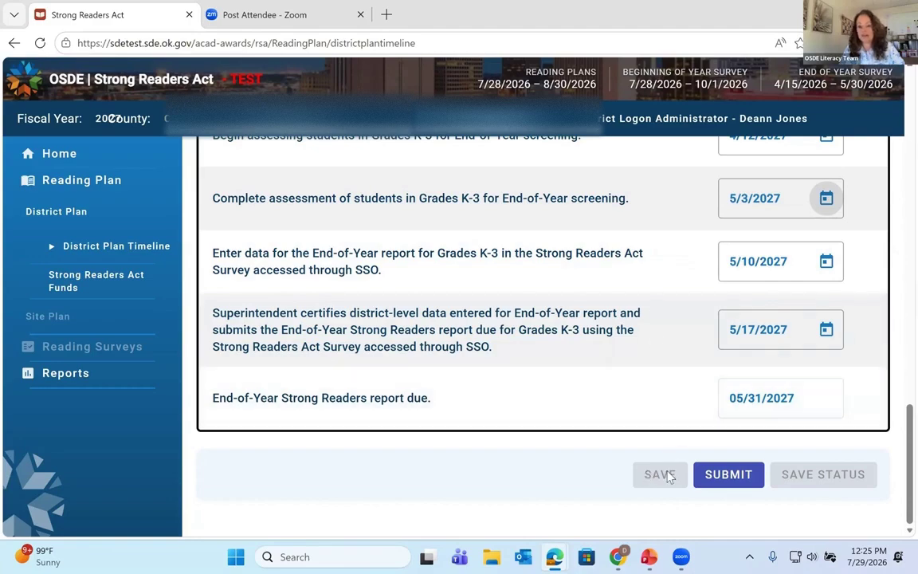
Step: Submit the District Plan Timeline and return to the top of the page
click(729, 476)
scroll(558, 383, up, 1)
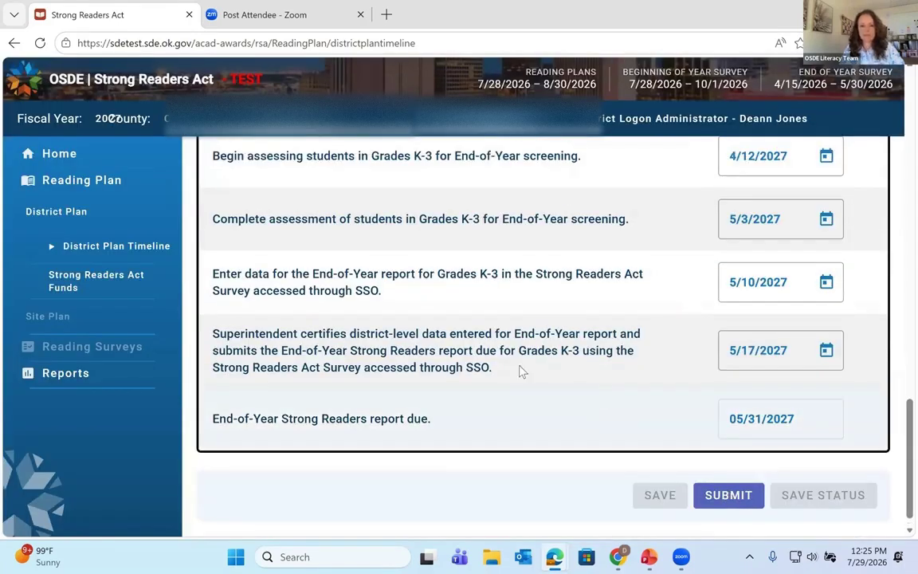
scroll(383, 334, up, 10)
scroll(319, 299, up, 10)
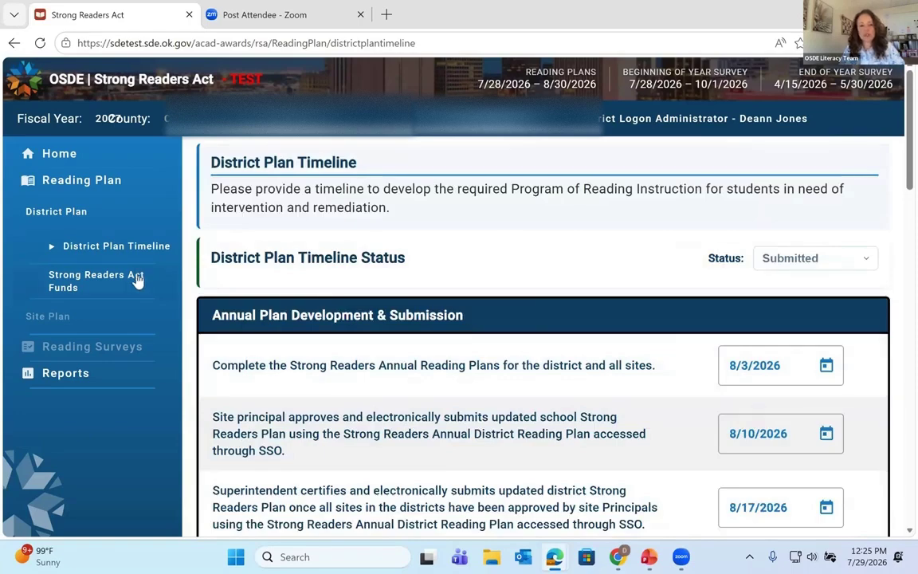
Step: Review the Strong Readers Act Funds contact and spending details and submit the form
click(137, 279)
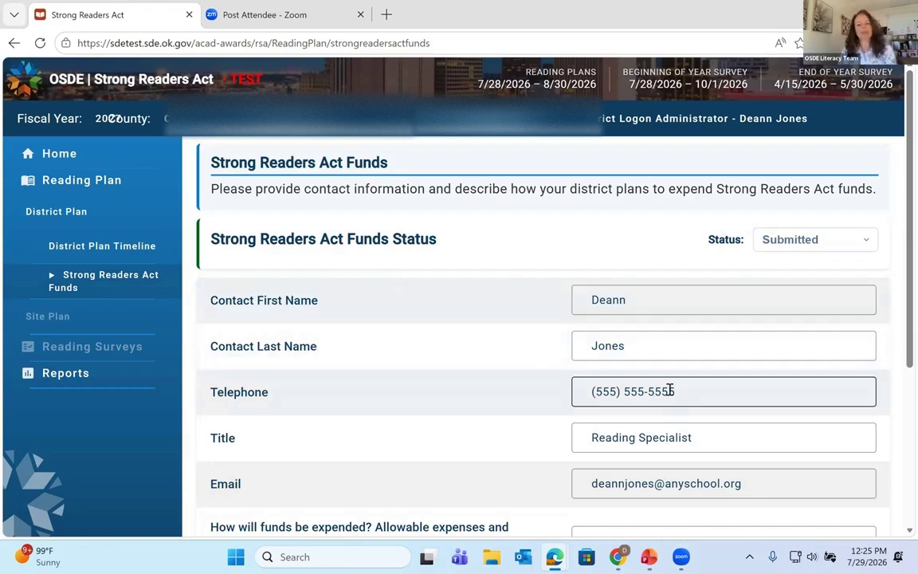
scroll(674, 382, down, 1)
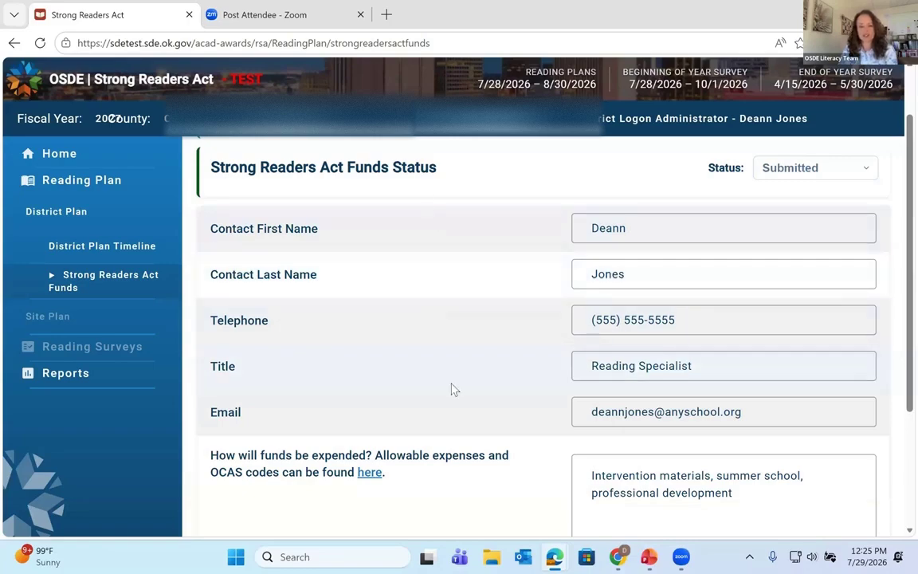
scroll(453, 387, down, 2)
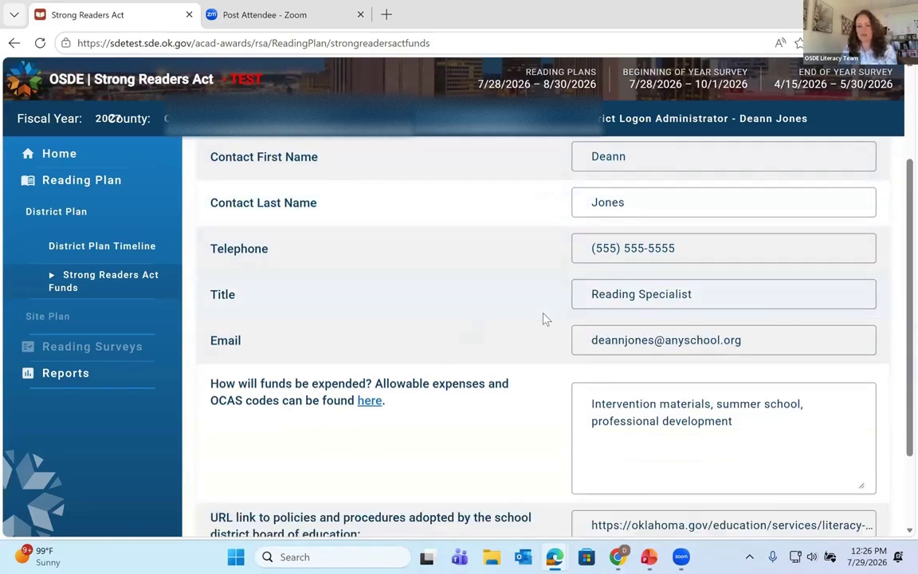
scroll(478, 331, down, 2)
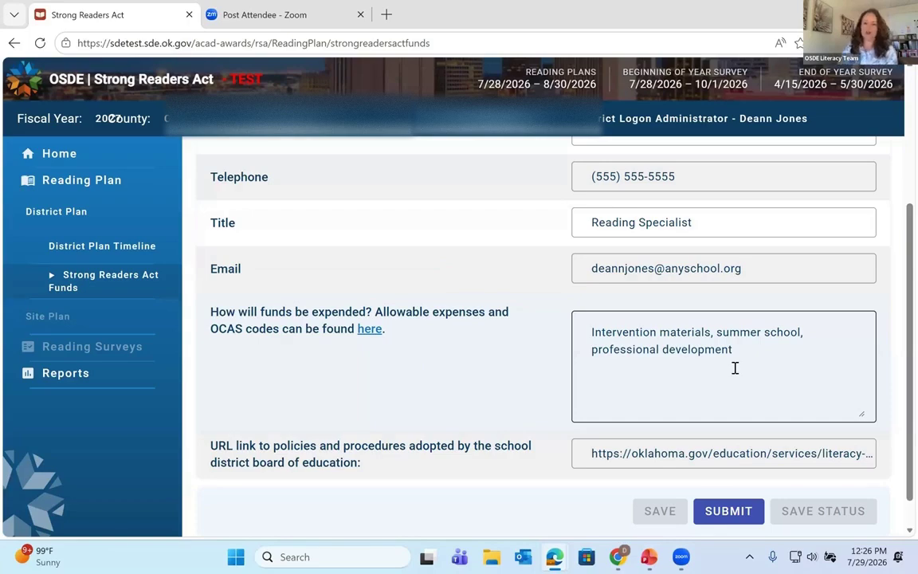
scroll(686, 389, down, 1)
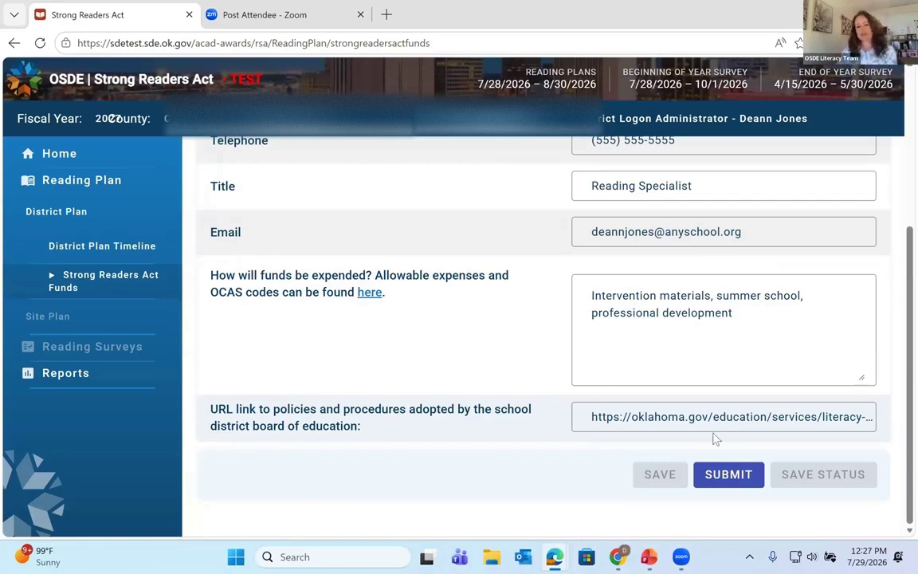
click(742, 475)
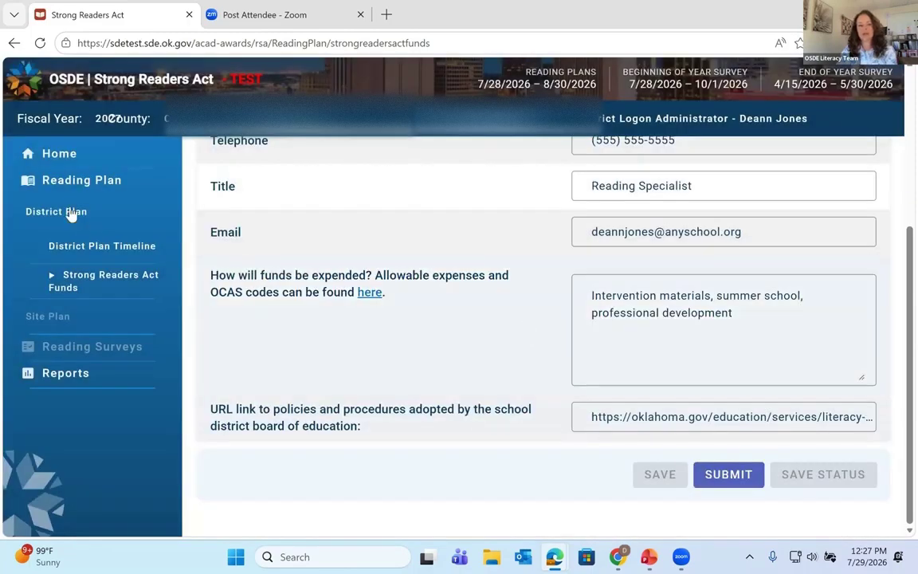
Step: Collapse the District Plan and Reading Plan section lists in the sidebar
click(74, 212)
click(83, 184)
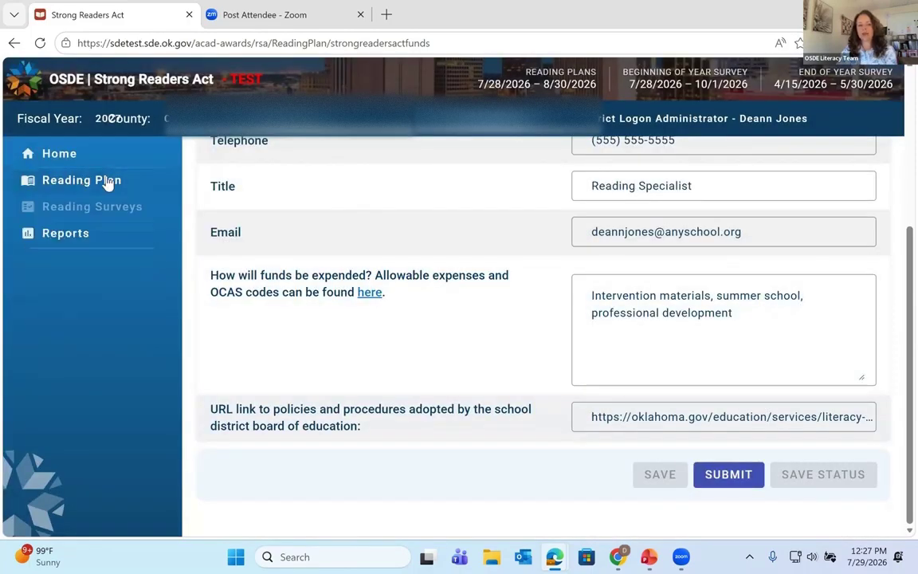
click(107, 183)
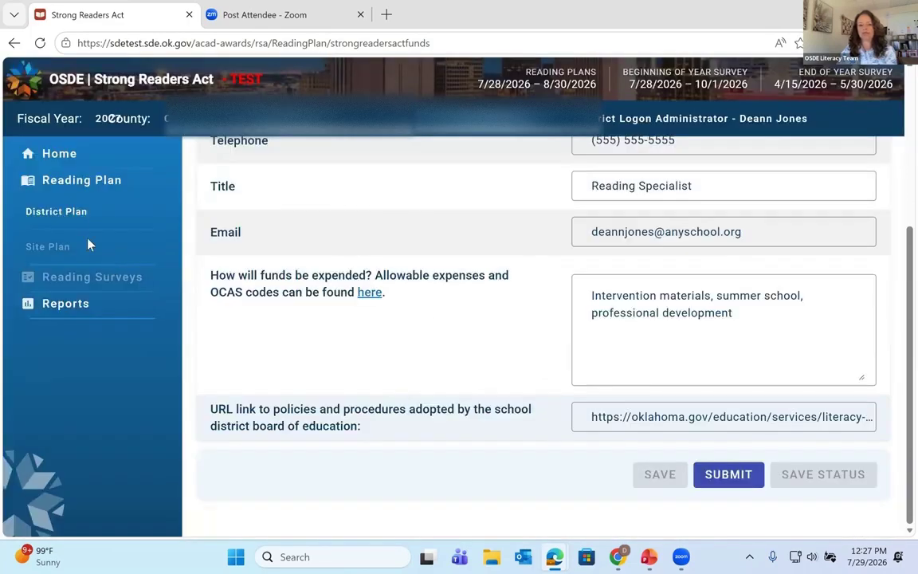
click(90, 182)
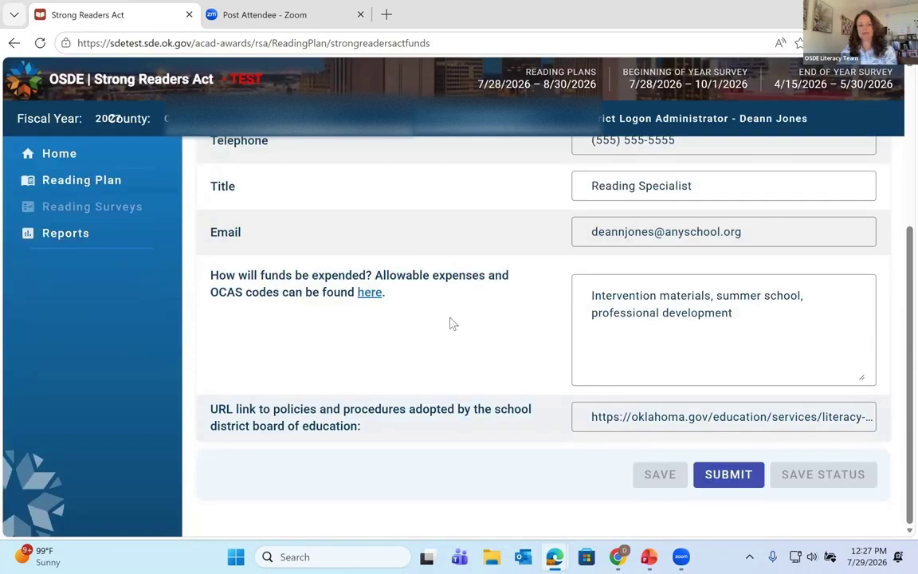
scroll(451, 322, up, 3)
Step: Return to the Reading Plan home page and scroll down to the Site List
click(73, 152)
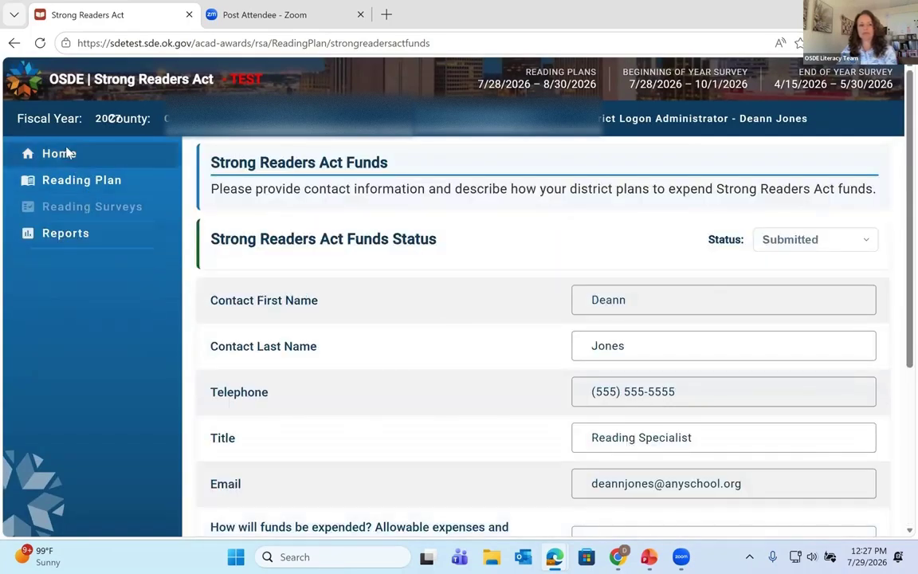
scroll(483, 344, down, 3)
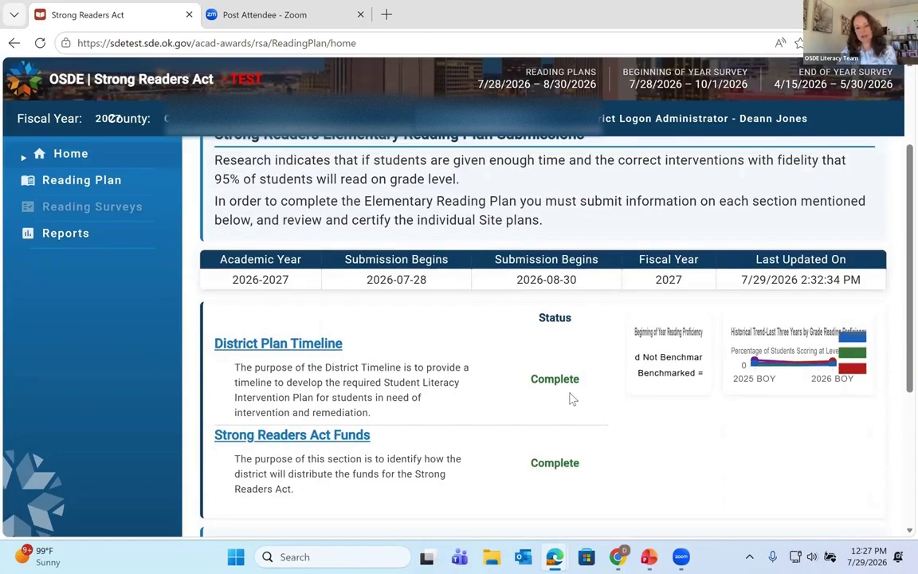
scroll(492, 385, down, 1)
scroll(331, 307, down, 1)
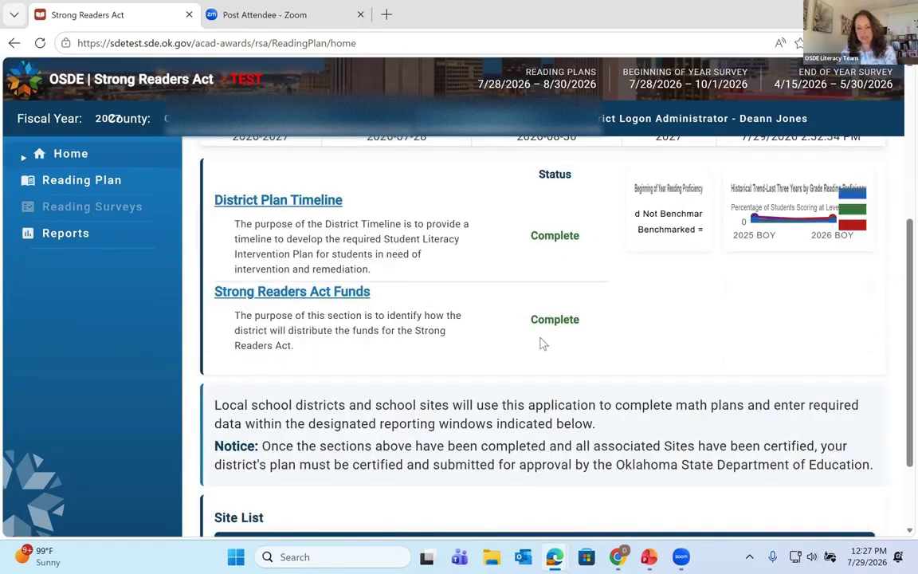
scroll(540, 343, down, 2)
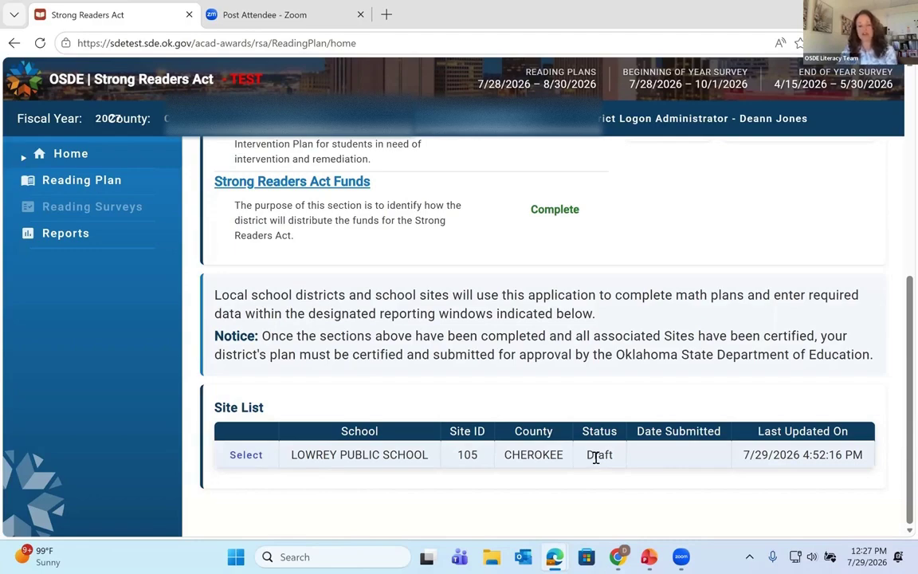
Step: Open Lowrey Public School's site plan and scroll to its Site Plan Sections table
click(251, 458)
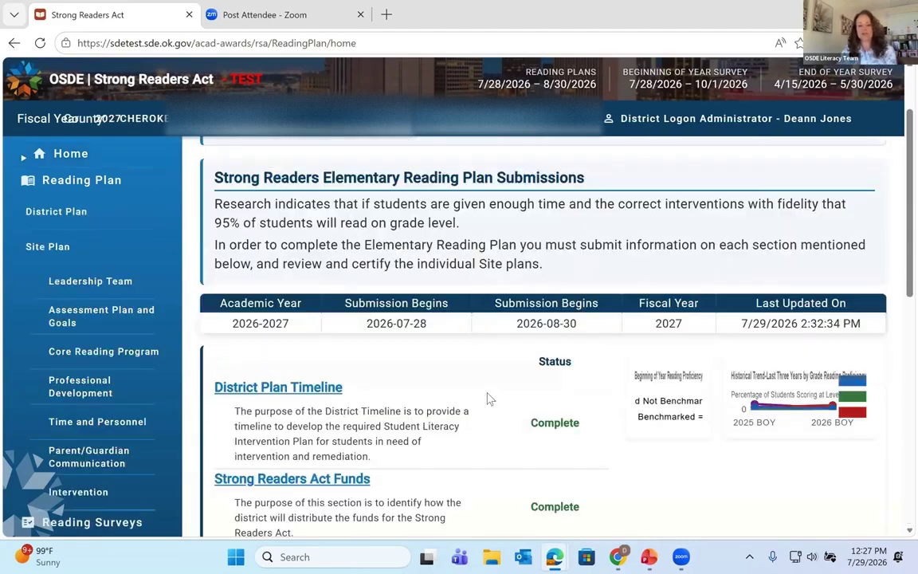
scroll(489, 399, down, 2)
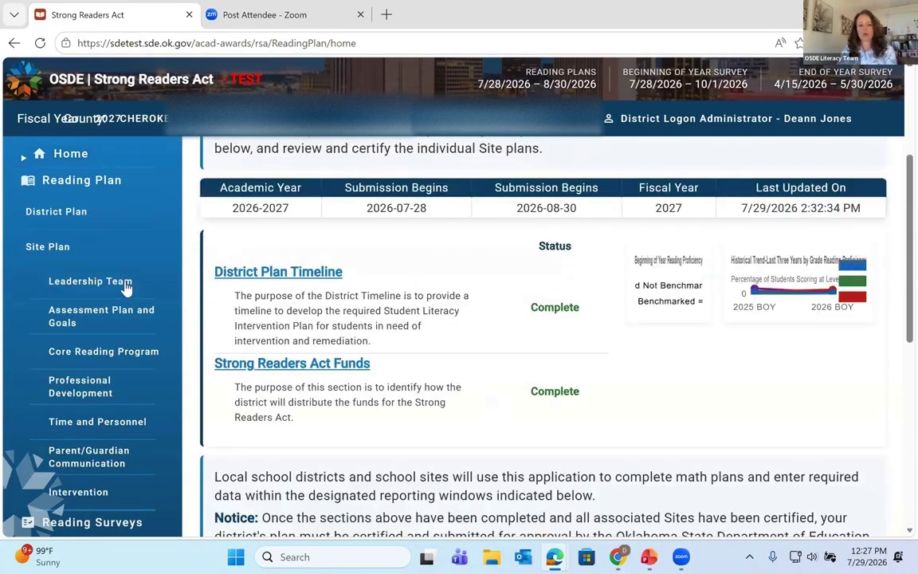
scroll(257, 364, down, 6)
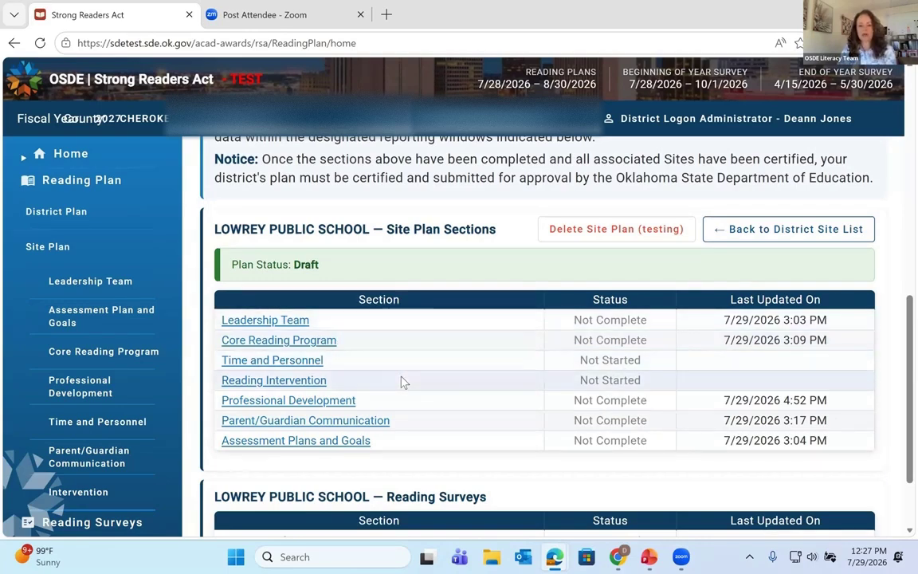
scroll(401, 381, down, 1)
scroll(400, 379, up, 2)
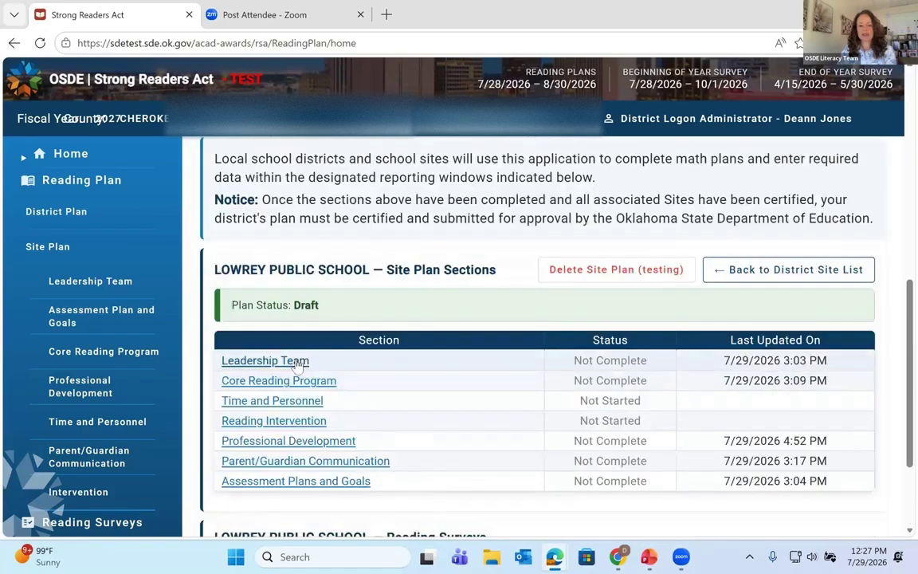
Step: Open Leadership Team, keep meeting frequency Quarterly, and scroll to the Team Members table
click(297, 361)
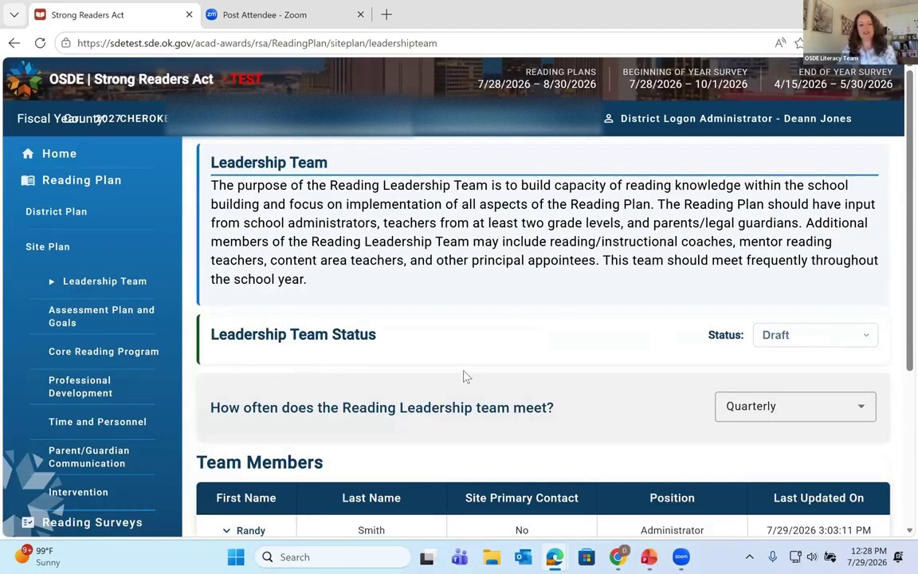
click(826, 412)
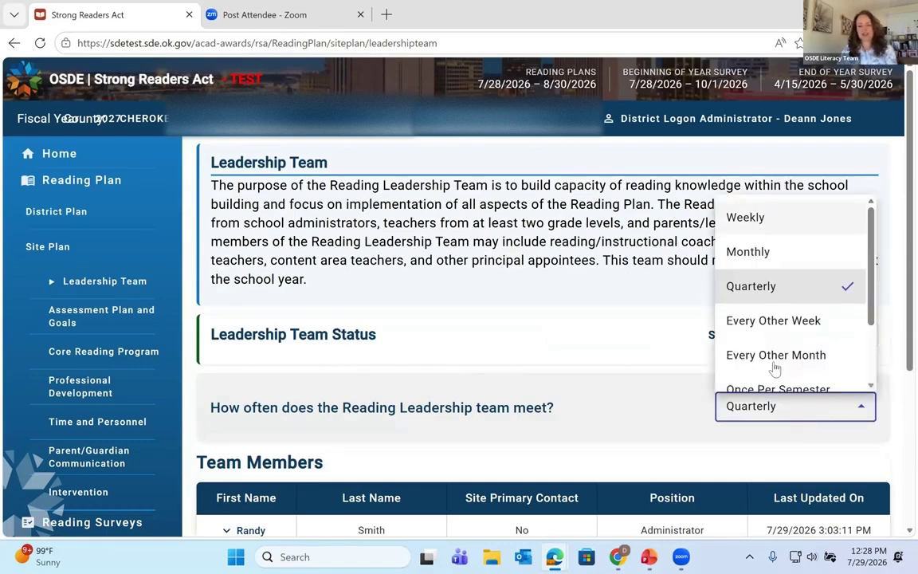
scroll(782, 355, down, 3)
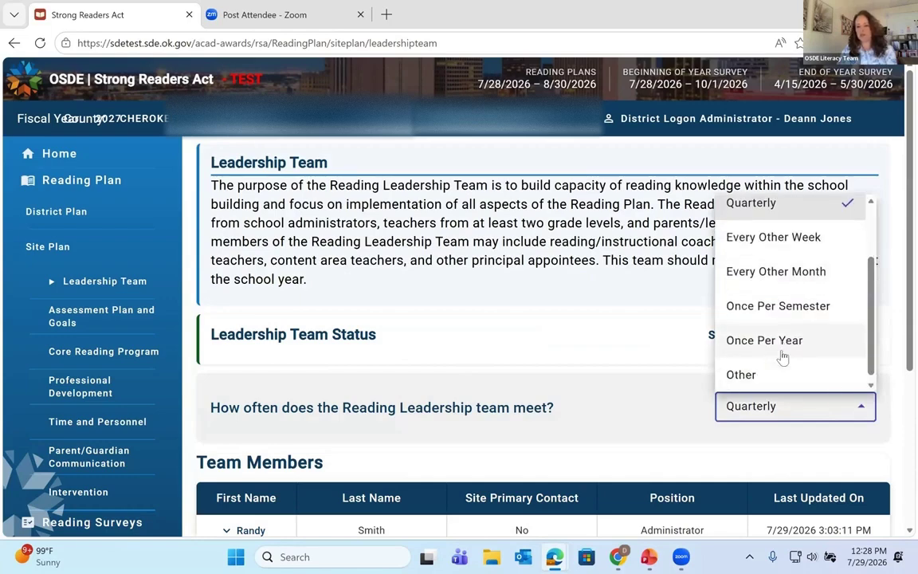
scroll(769, 299, up, 3)
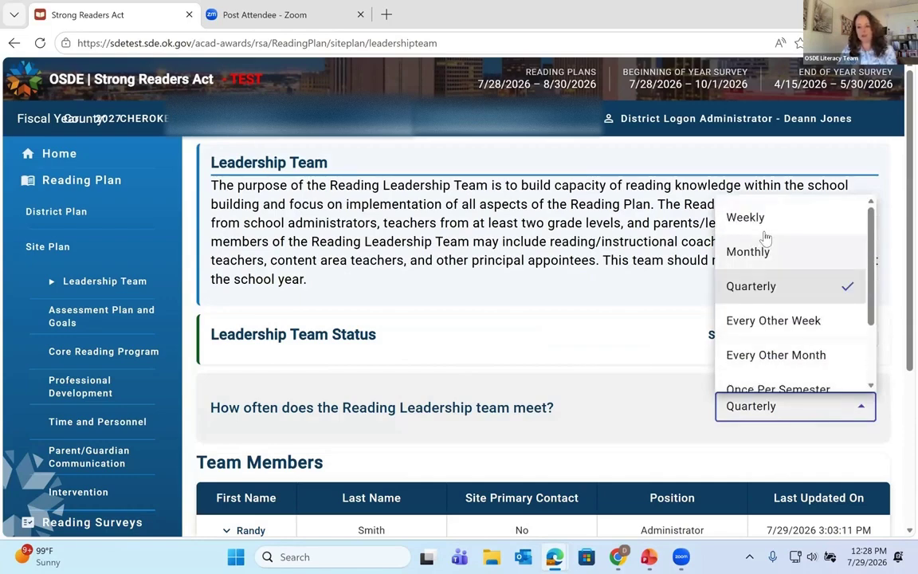
scroll(773, 354, down, 2)
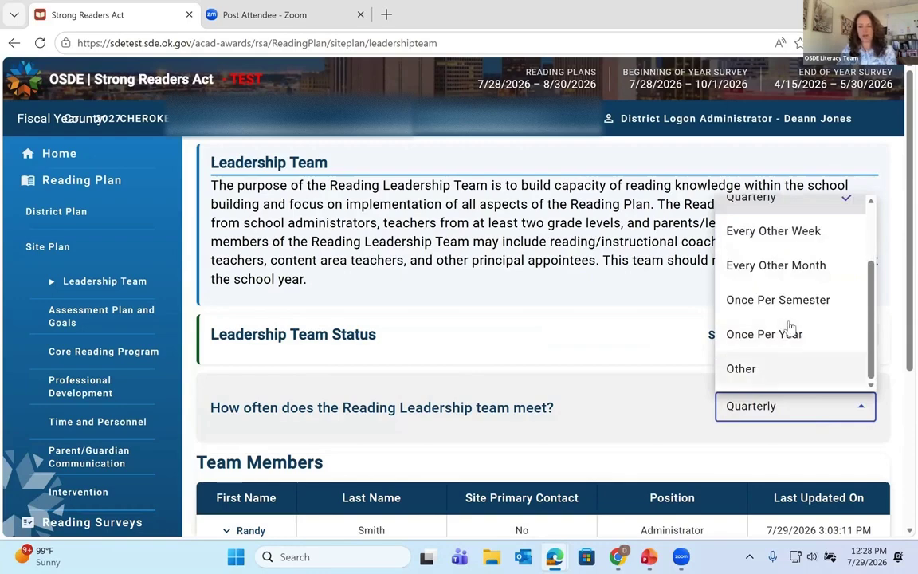
scroll(790, 327, up, 2)
scroll(767, 292, up, 1)
click(765, 287)
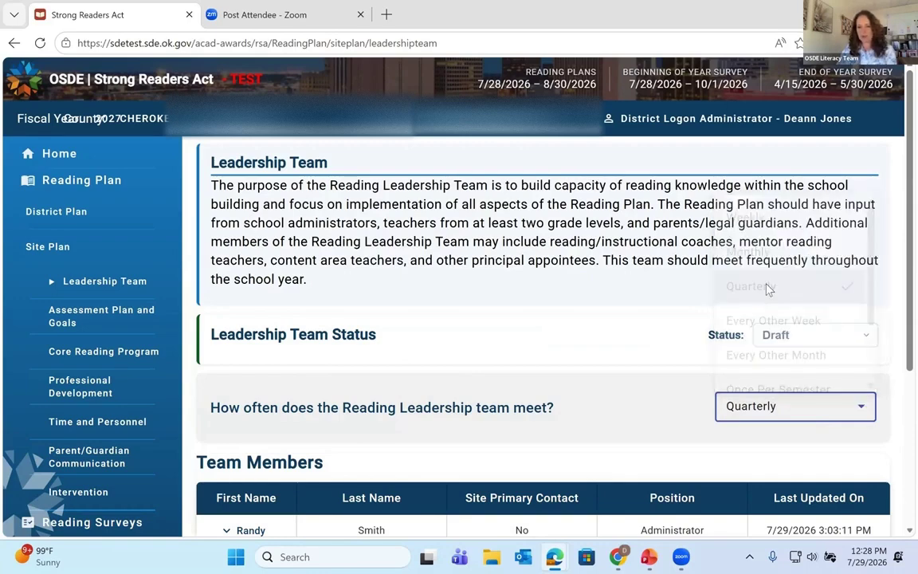
scroll(532, 416, down, 3)
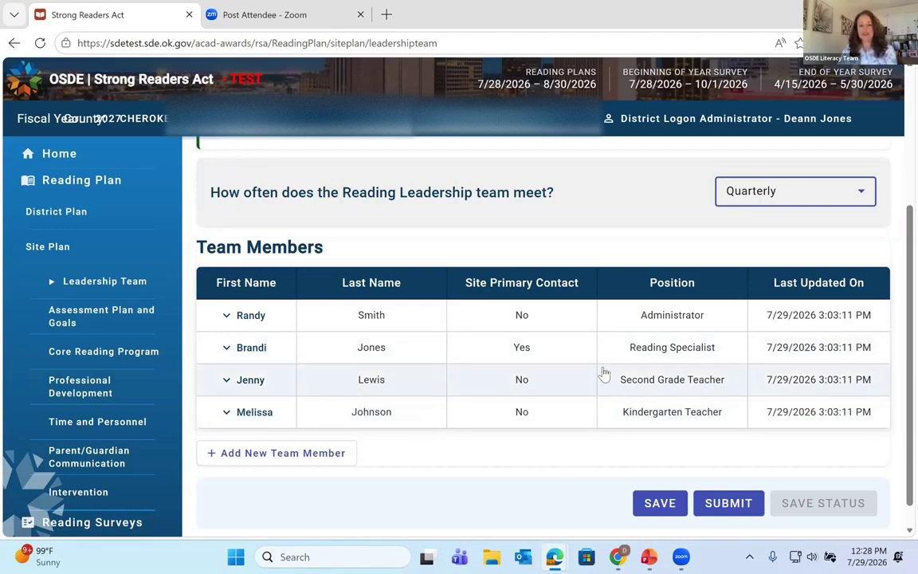
scroll(609, 405, down, 1)
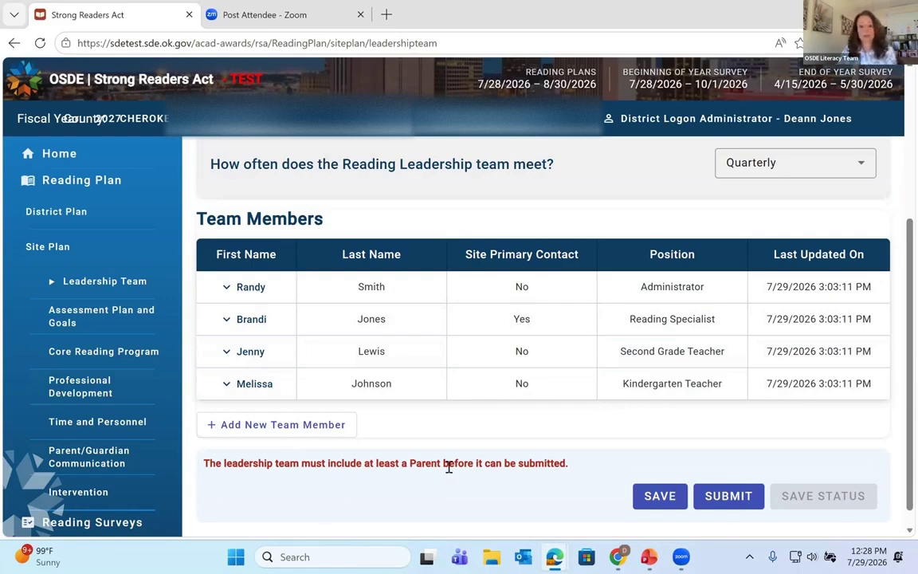
Step: Start a new team member and enter their first name, last name, contact phone and e-mail
click(338, 425)
scroll(358, 430, down, 1)
click(338, 423)
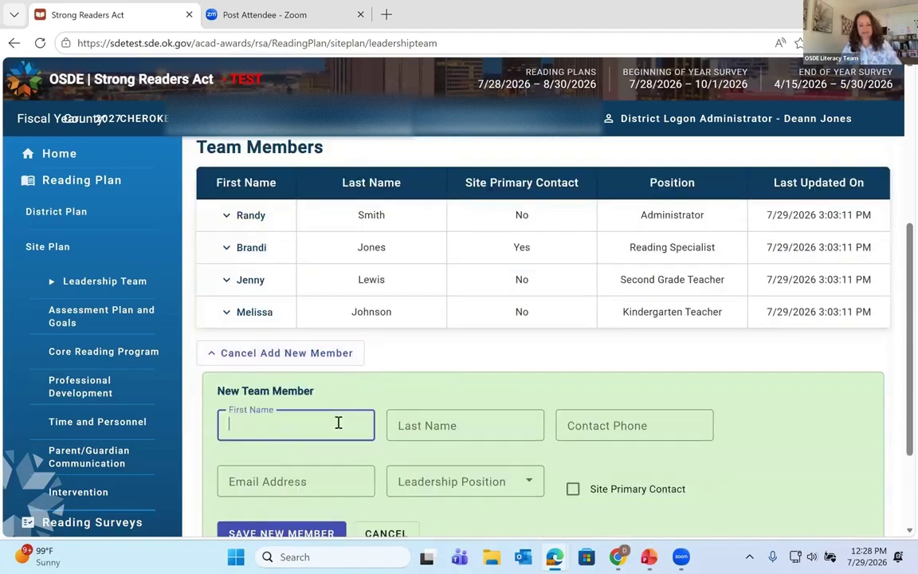
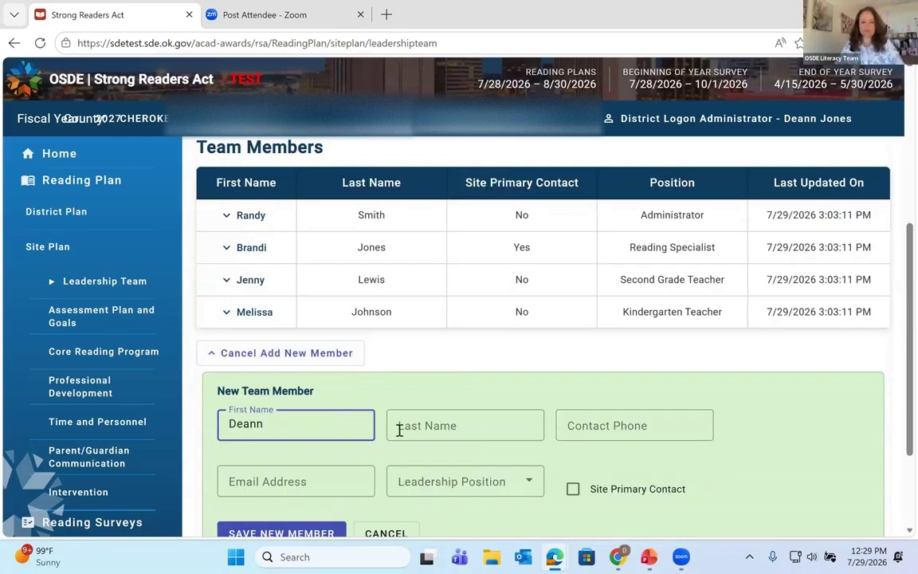
click(416, 425)
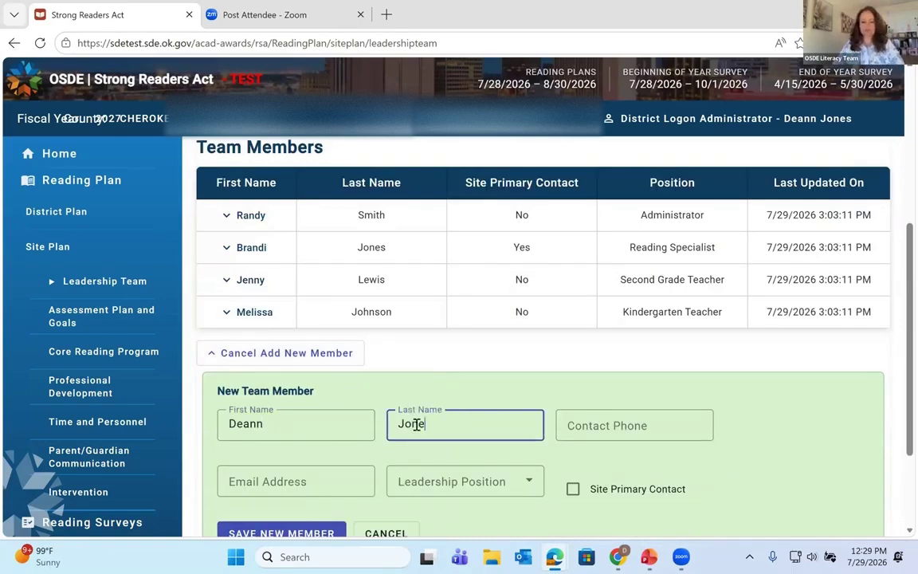
click(585, 418)
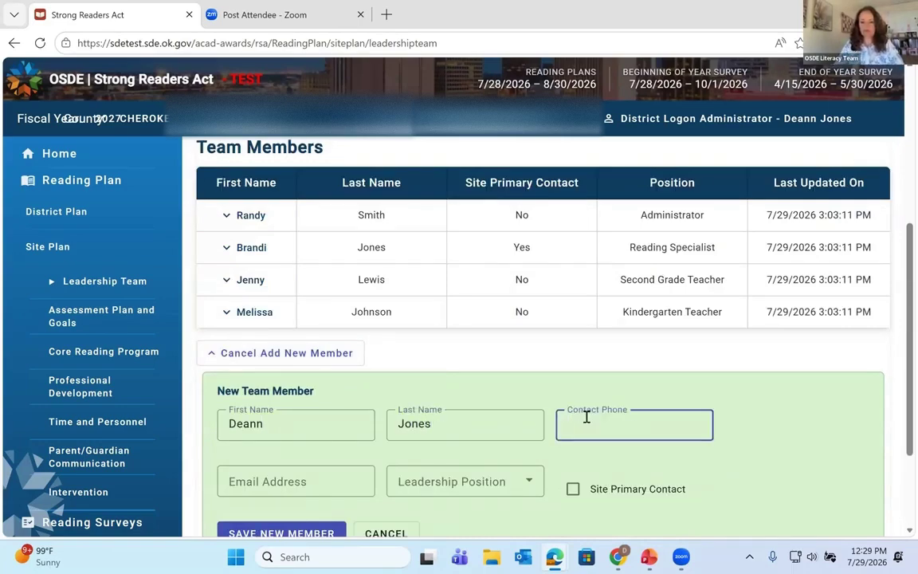
text(888-)
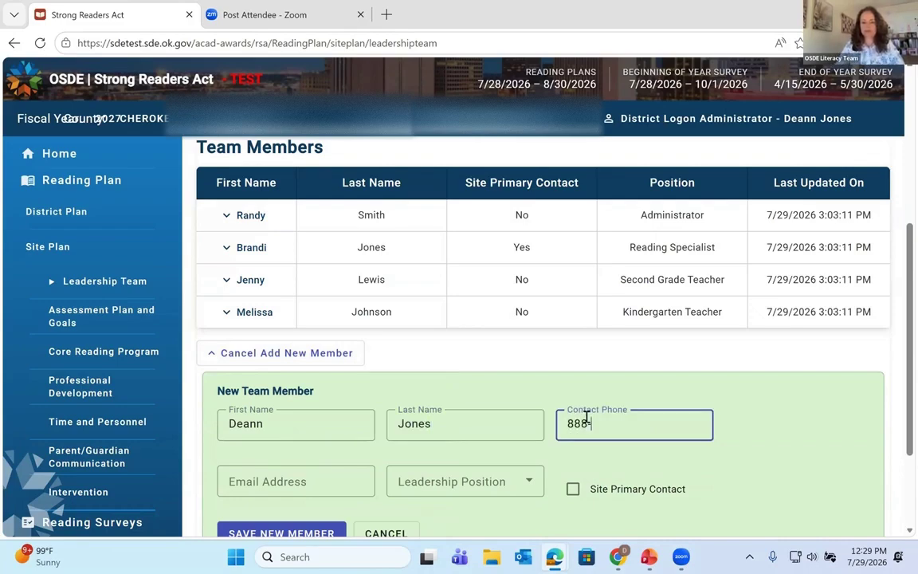
text(888-888-)
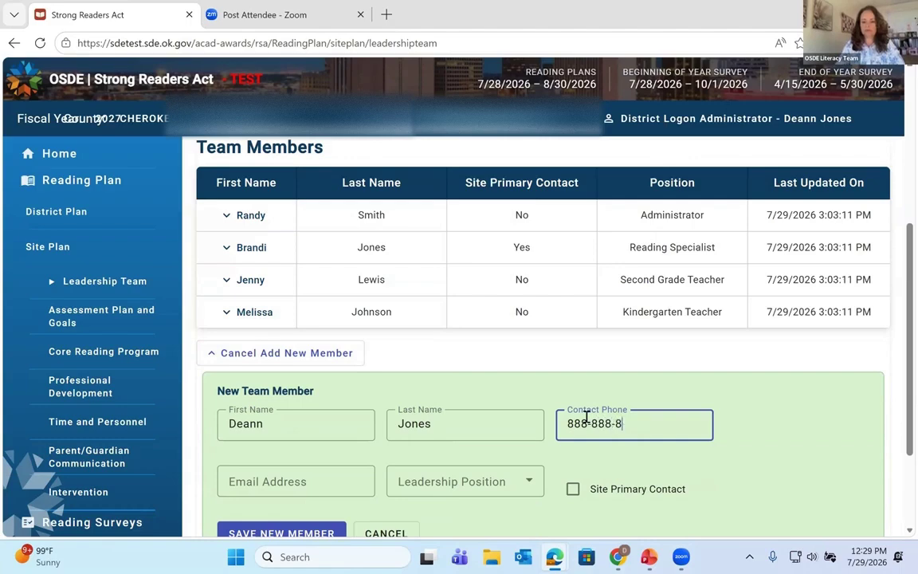
text(8)
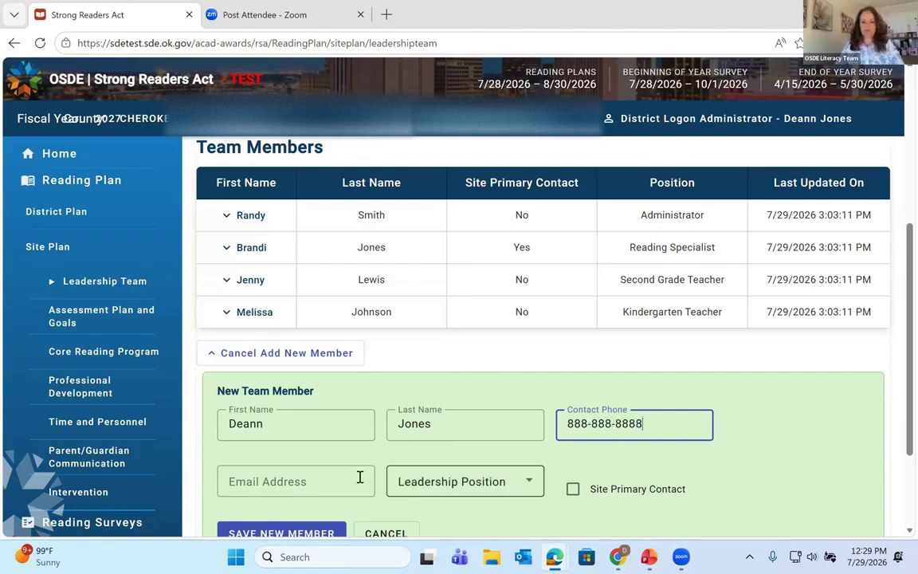
click(357, 475)
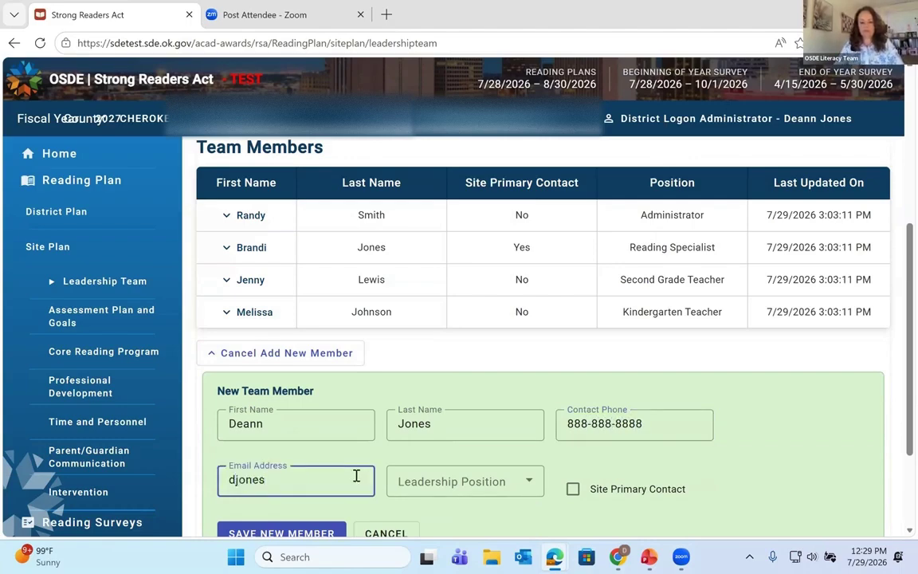
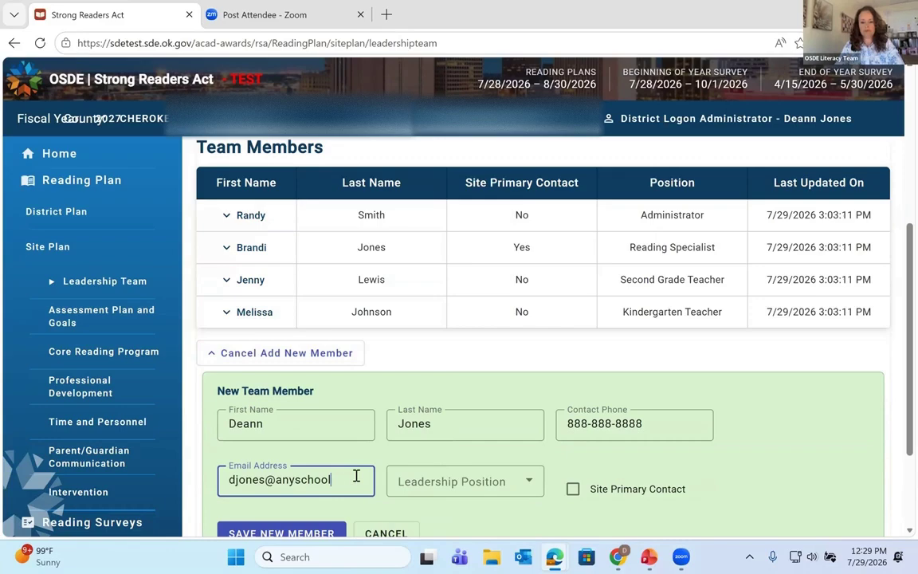
Step: Set the new member's Leadership Position to Parent and save the member to the table
click(531, 481)
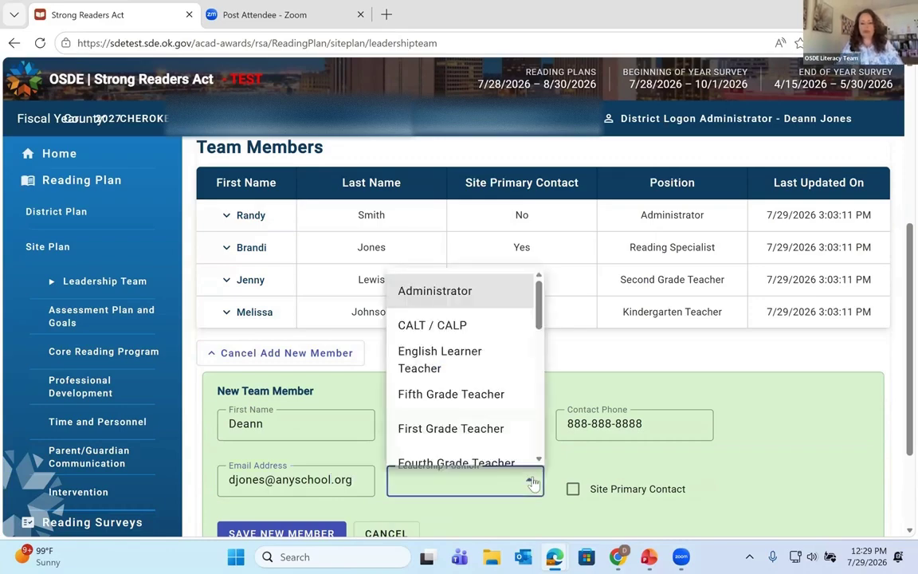
scroll(500, 382, down, 3)
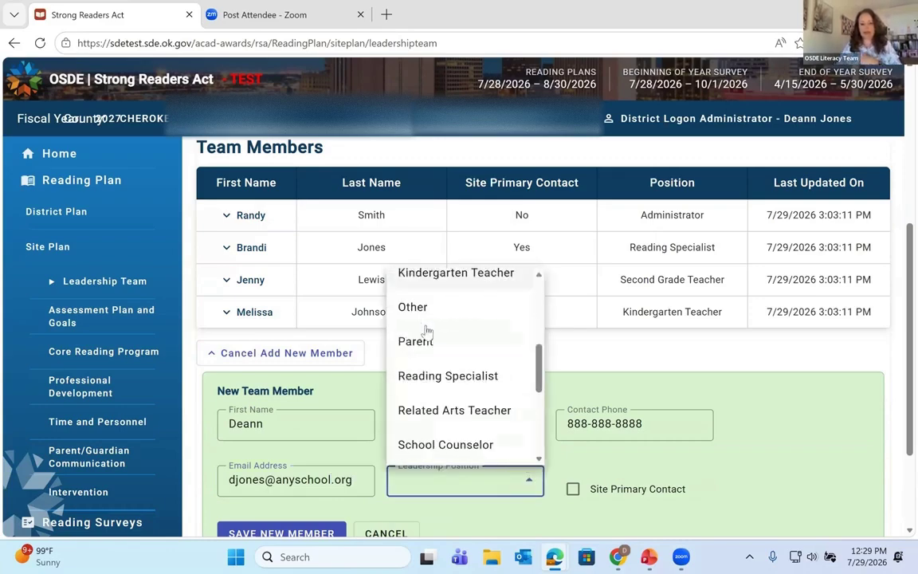
click(425, 328)
scroll(683, 449, down, 1)
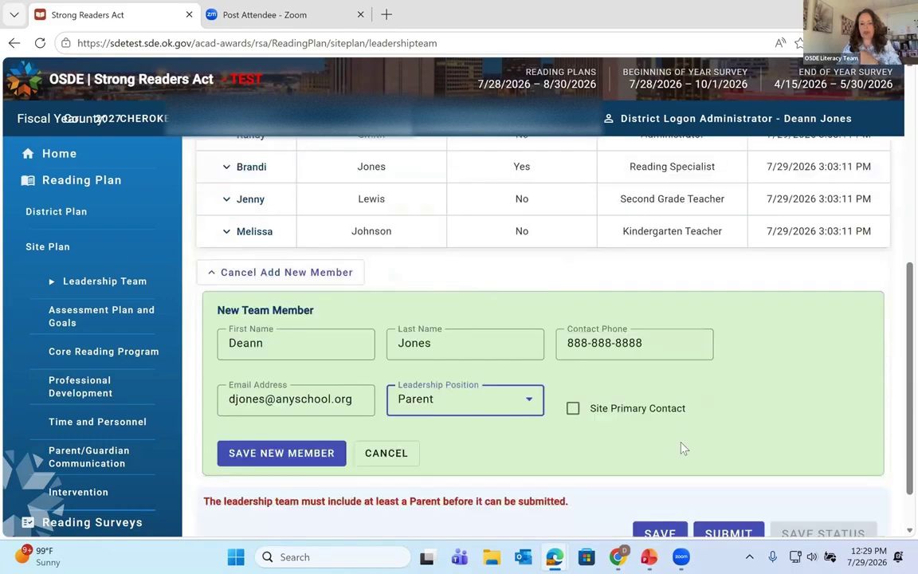
scroll(683, 449, down, 1)
click(315, 398)
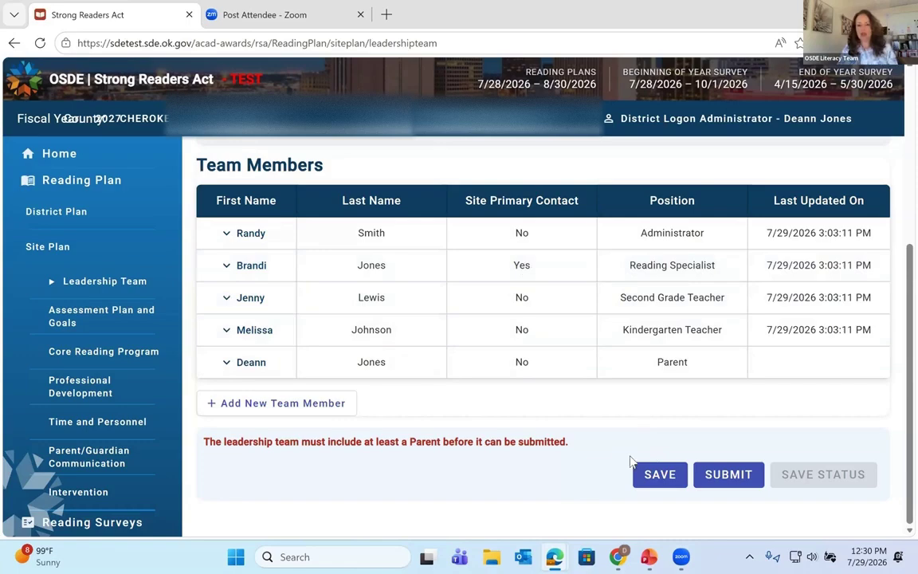
Step: Save and submit the Leadership Team section, confirming its status reads Submitted
click(660, 475)
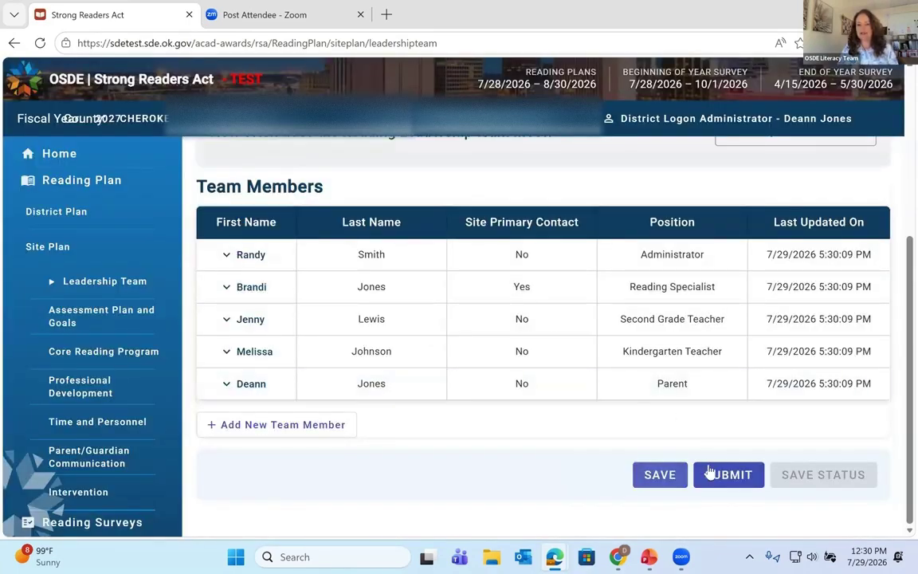
click(711, 476)
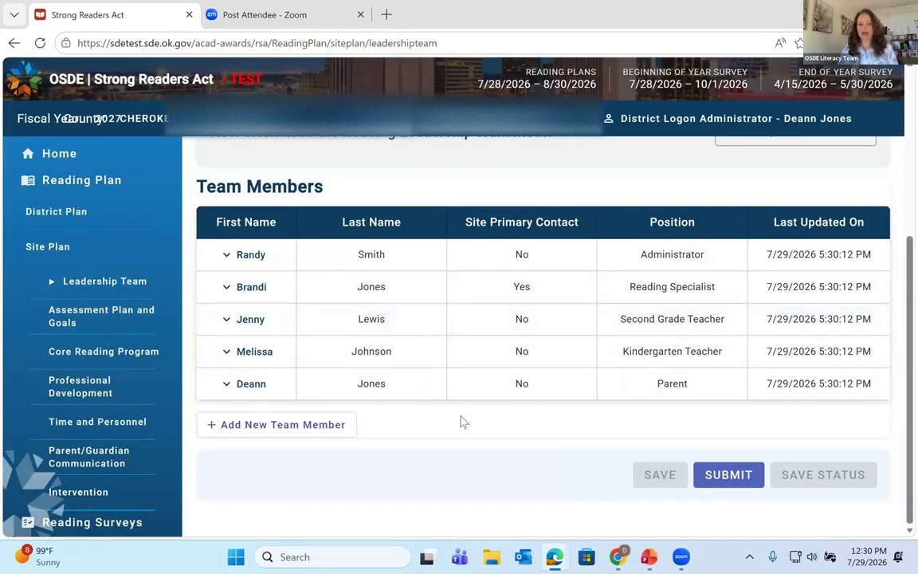
scroll(461, 421, up, 4)
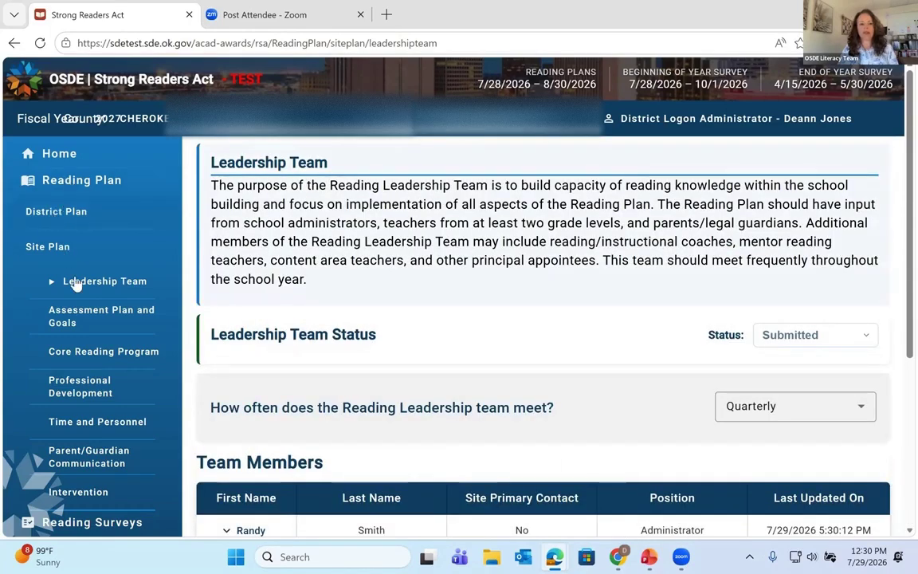
click(103, 315)
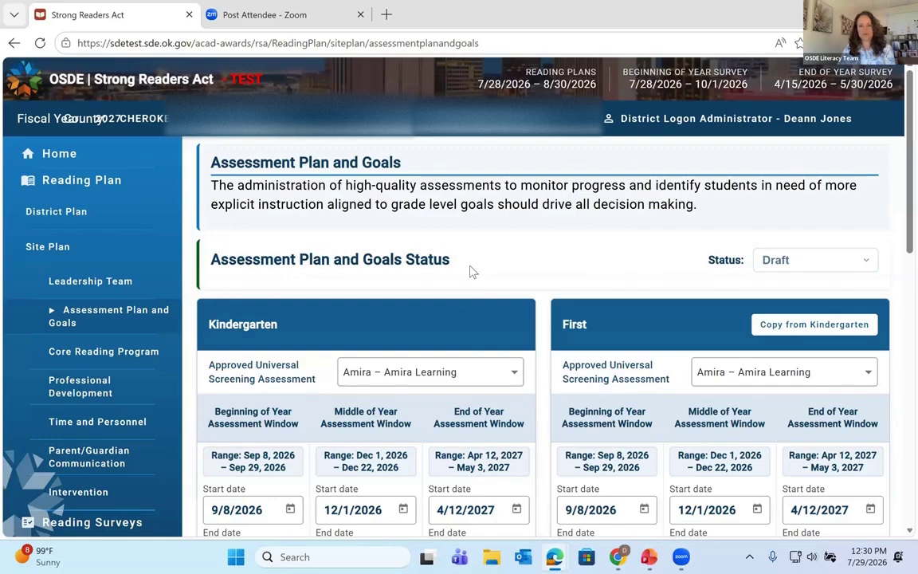
Step: Scroll through the Kindergarten and First assessment windows: Amira, BOY 9/8–9/22/2026, Tier 2 Monthly
scroll(470, 272, down, 1)
scroll(697, 256, up, 1)
scroll(375, 287, down, 1)
scroll(381, 298, down, 1)
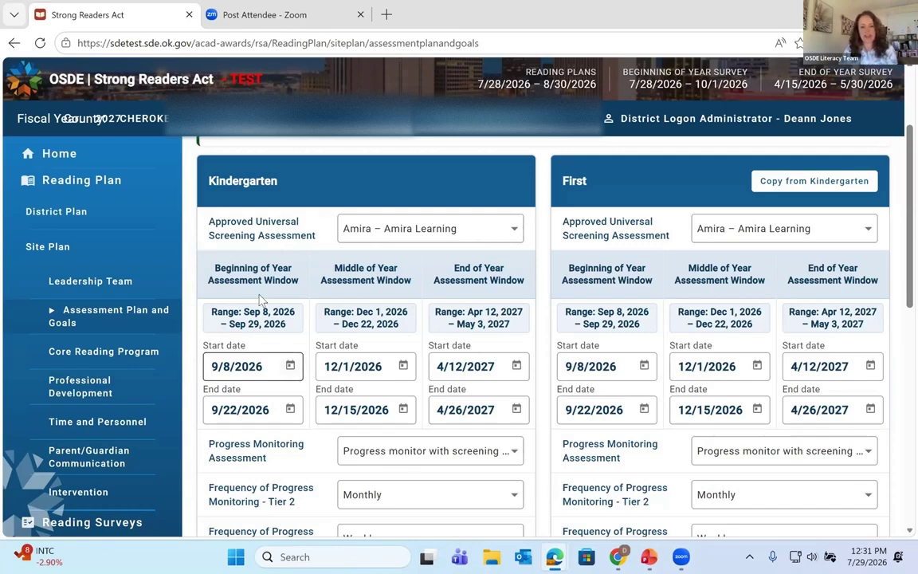
click(290, 366)
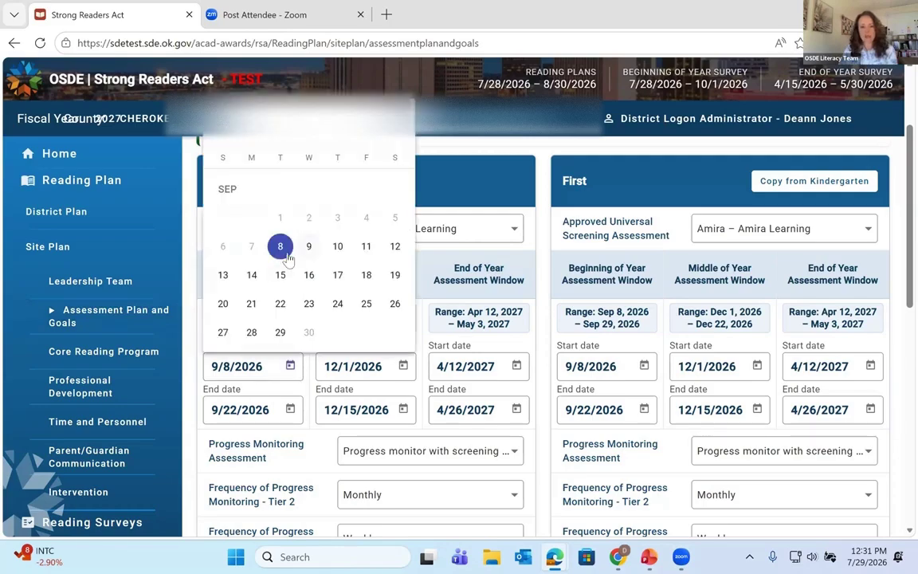
click(277, 244)
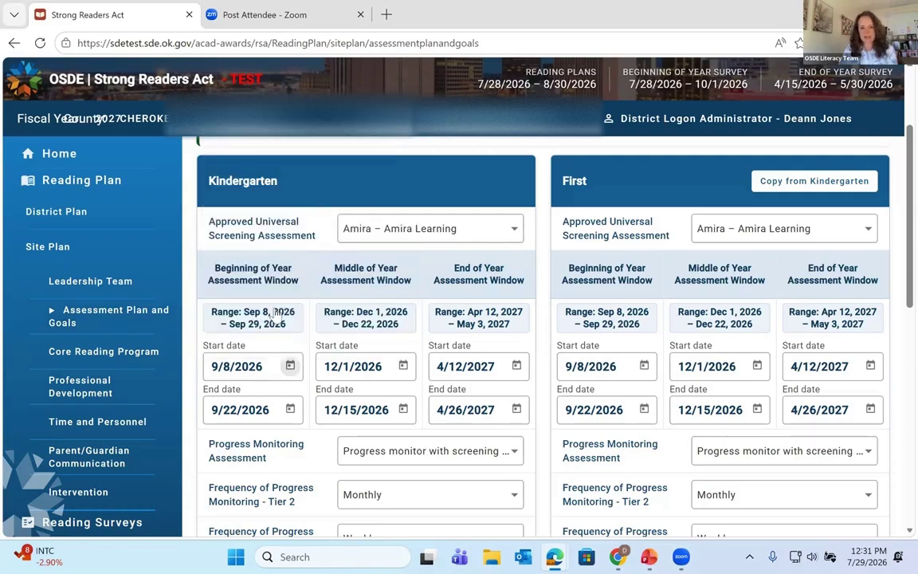
click(290, 409)
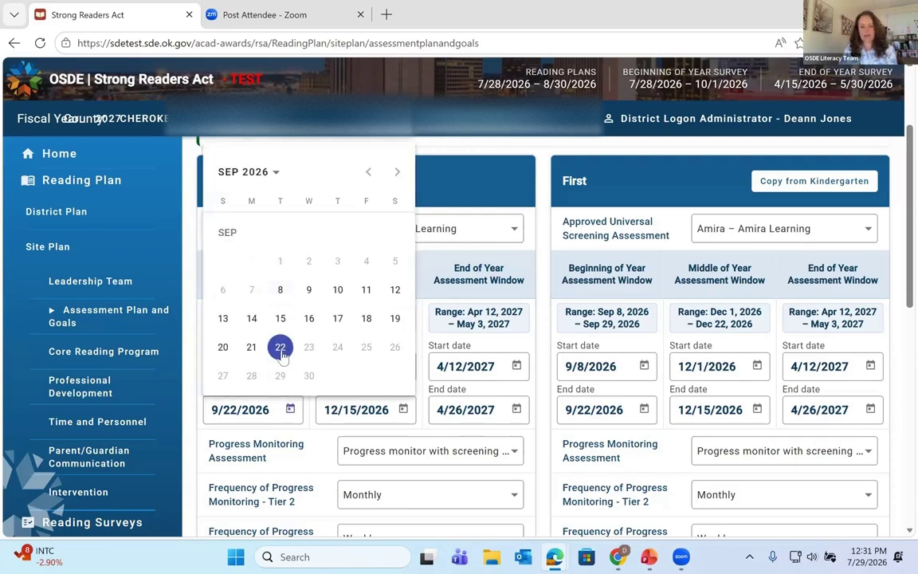
click(281, 352)
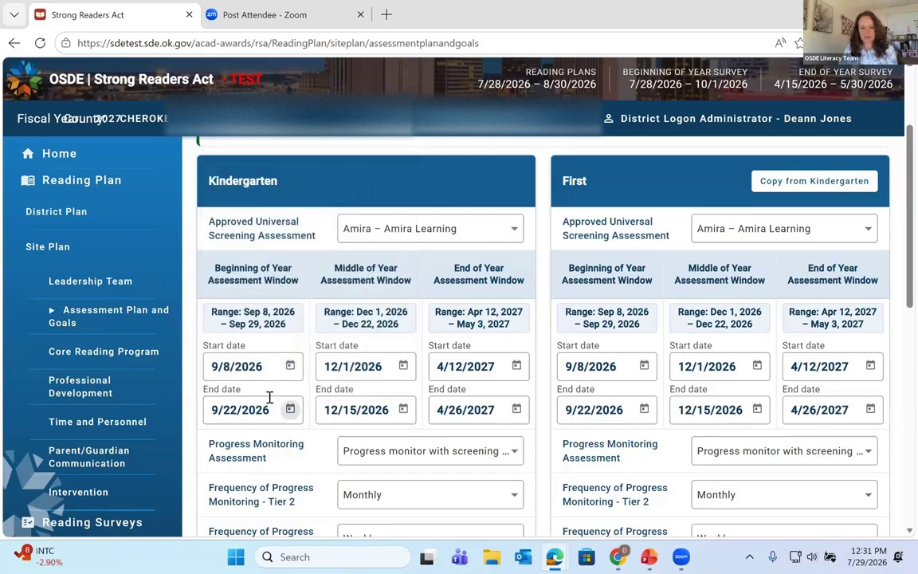
scroll(269, 412, down, 1)
scroll(270, 411, down, 1)
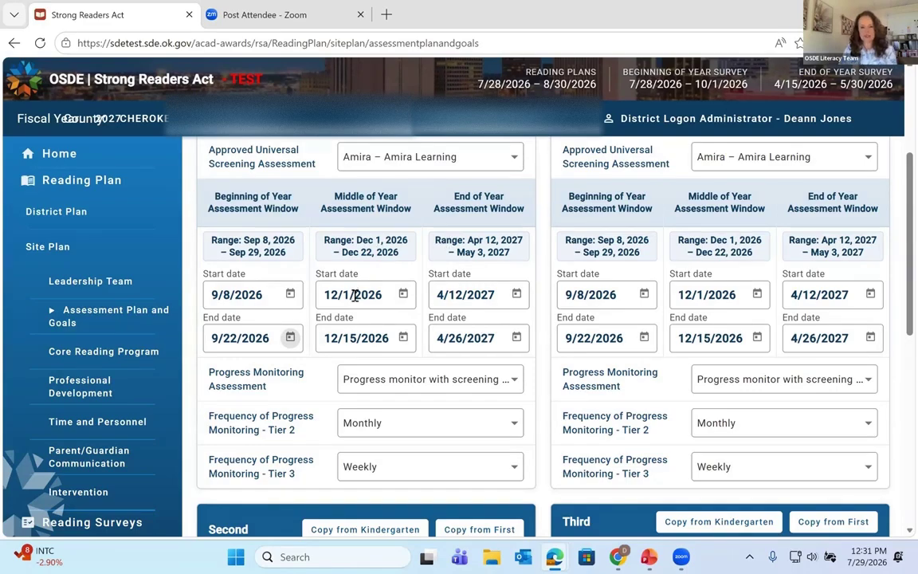
scroll(445, 319, down, 1)
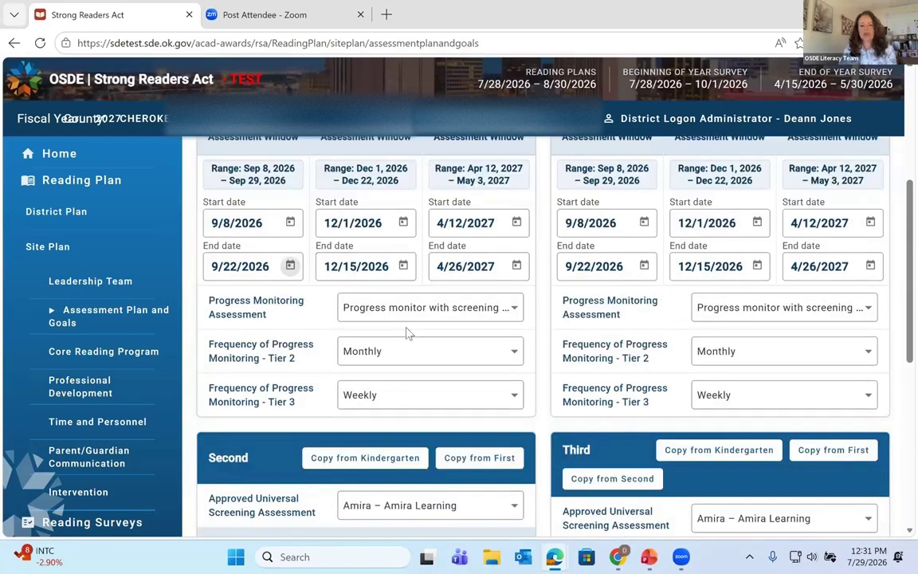
scroll(416, 354, up, 1)
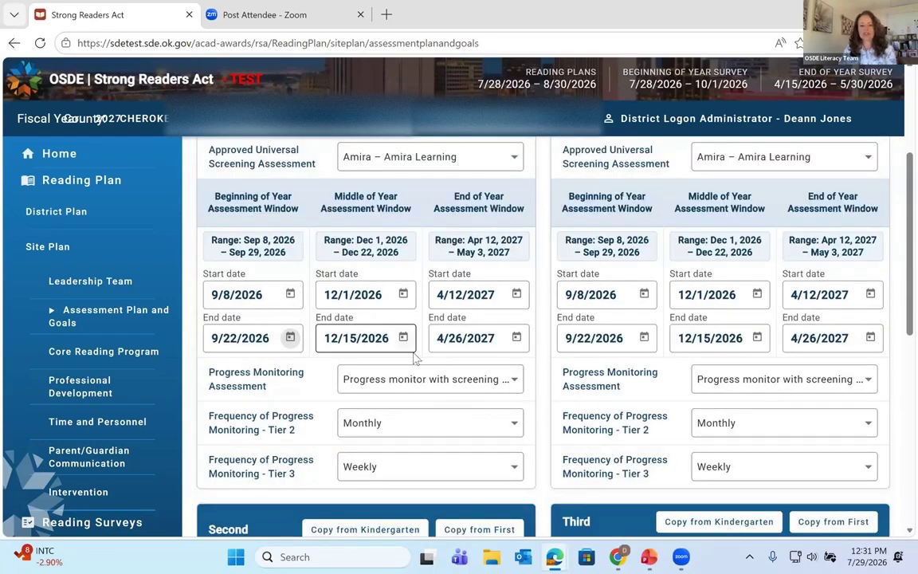
click(498, 384)
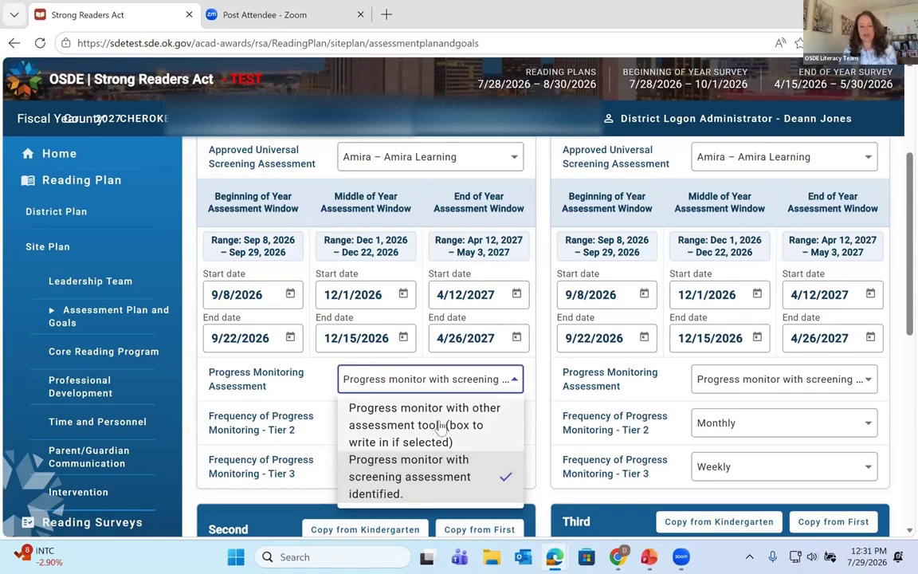
click(440, 425)
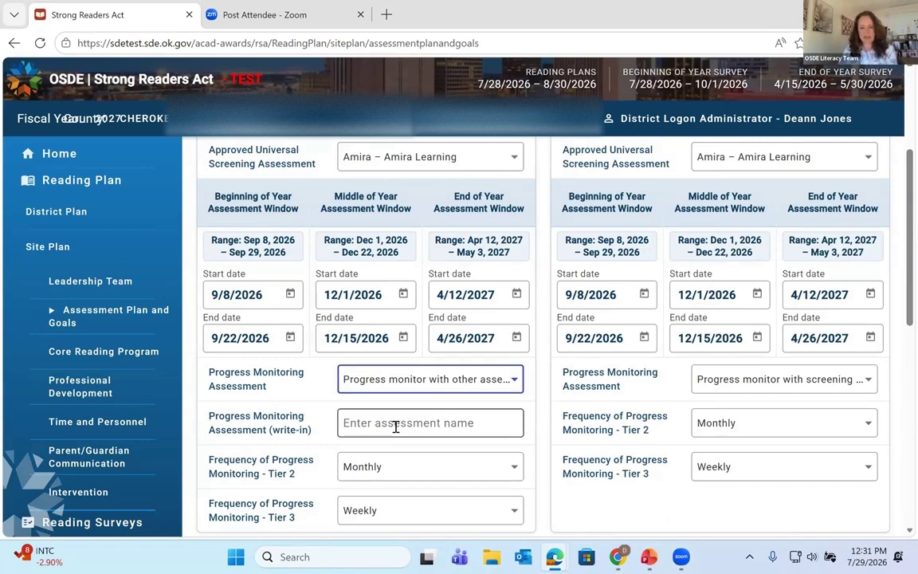
click(435, 381)
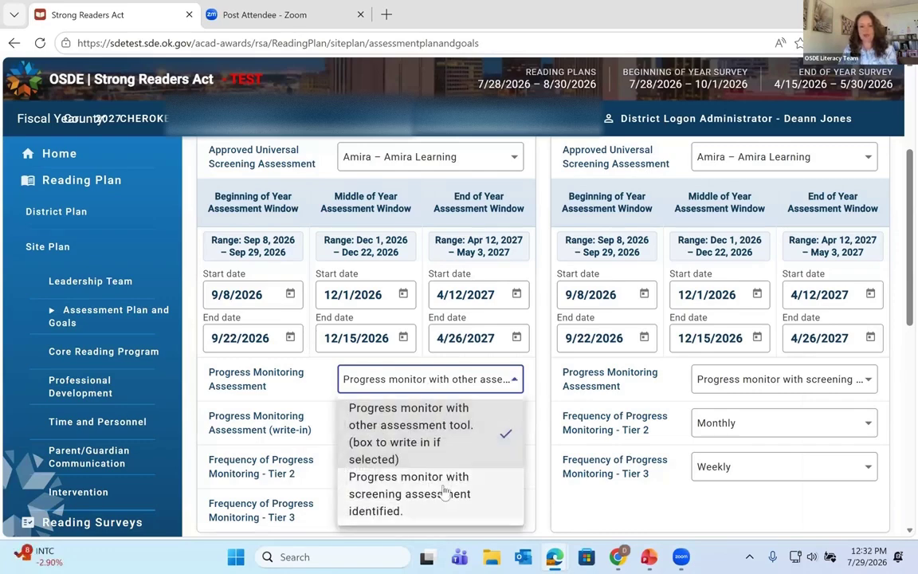
click(441, 492)
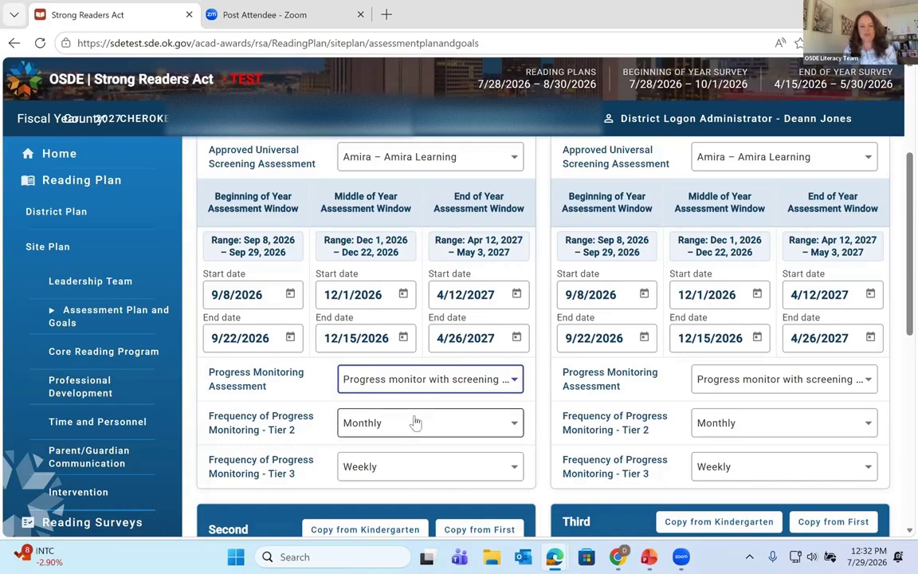
scroll(415, 422, down, 1)
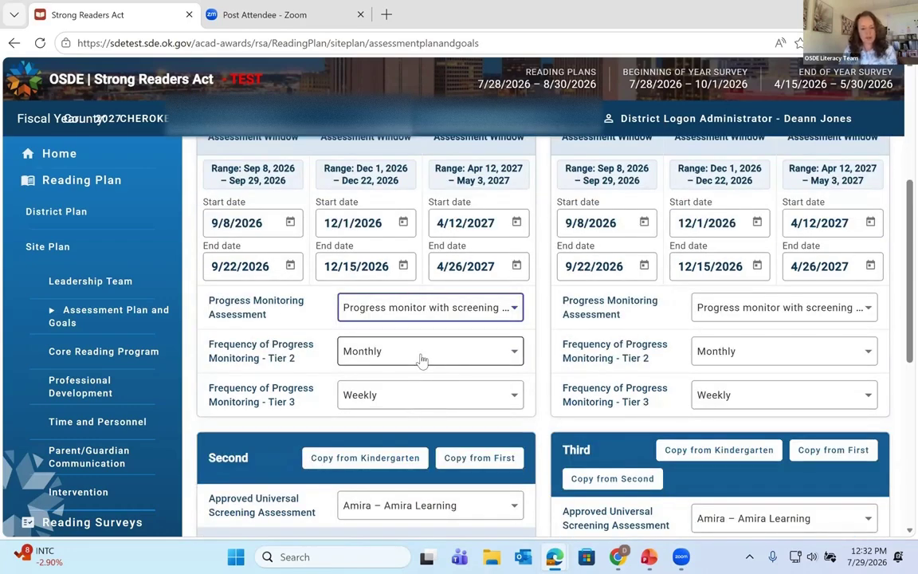
click(417, 357)
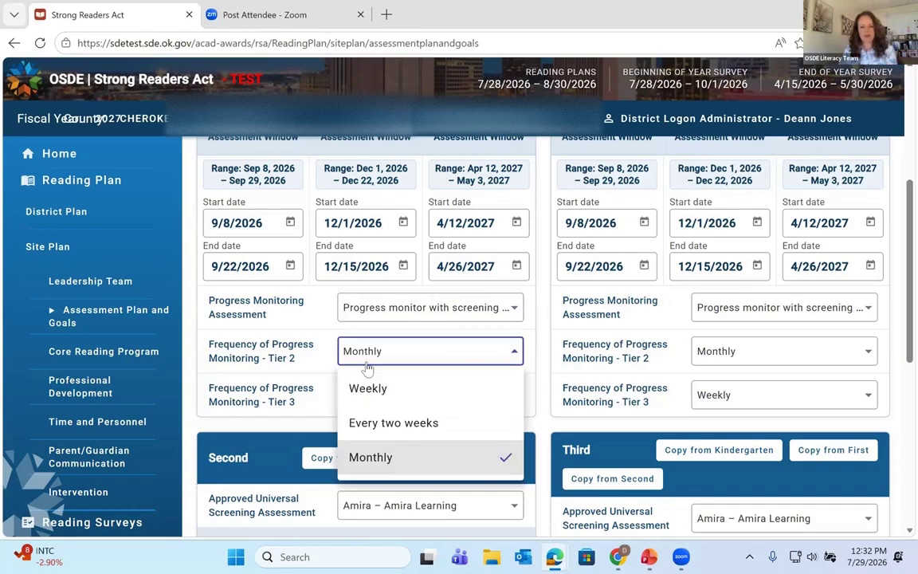
click(387, 461)
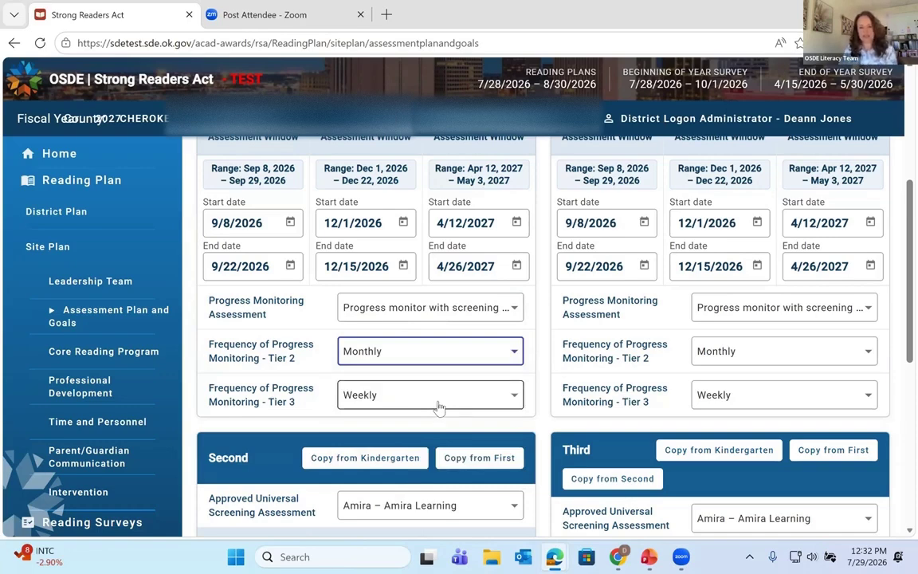
scroll(437, 407, up, 1)
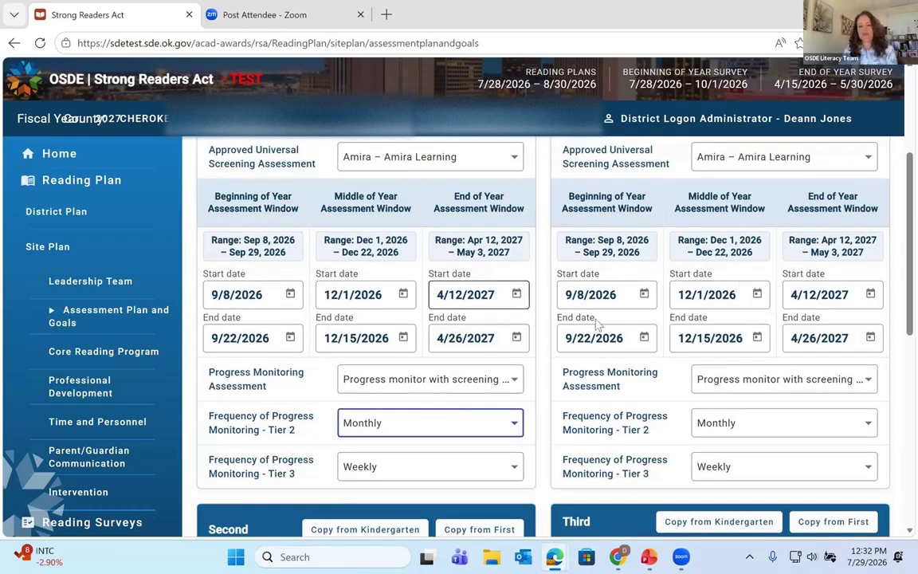
scroll(482, 415, up, 1)
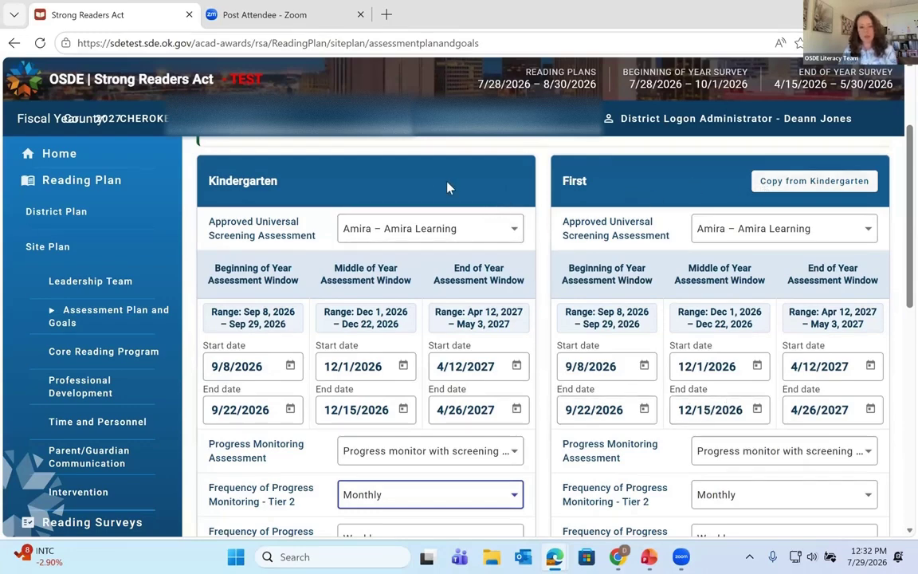
Step: Copy Kindergarten's assessment plan into the First grade panel and review the copied values
click(774, 185)
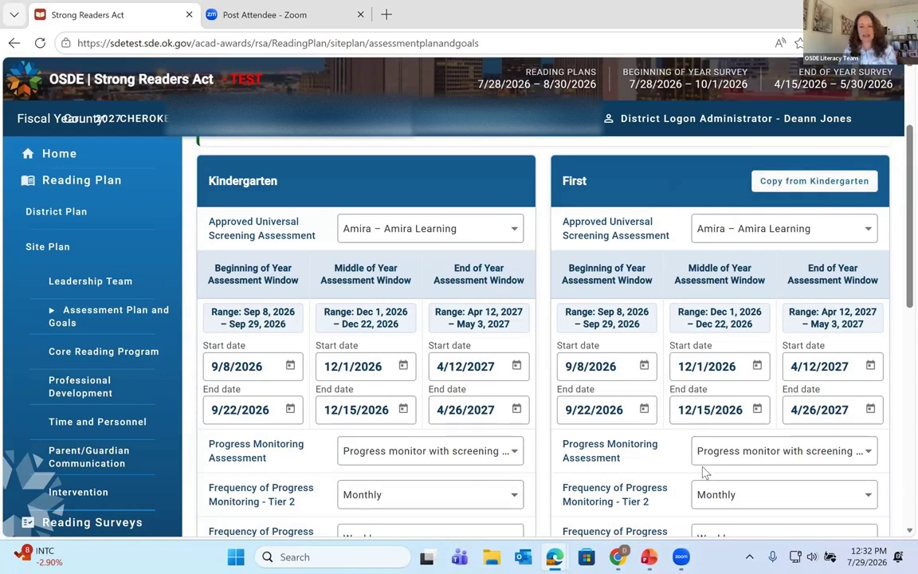
scroll(704, 473, down, 1)
scroll(703, 472, down, 3)
scroll(703, 474, up, 2)
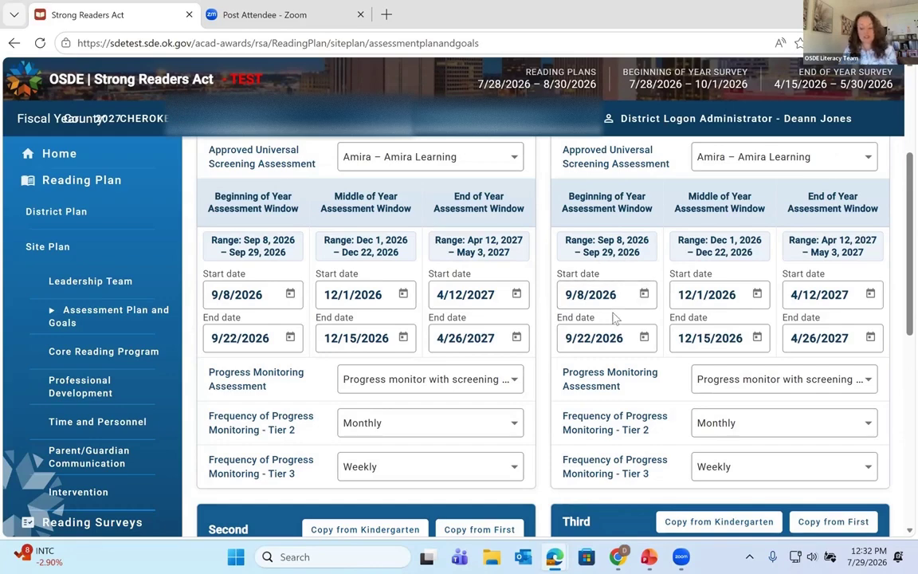
scroll(615, 351, up, 2)
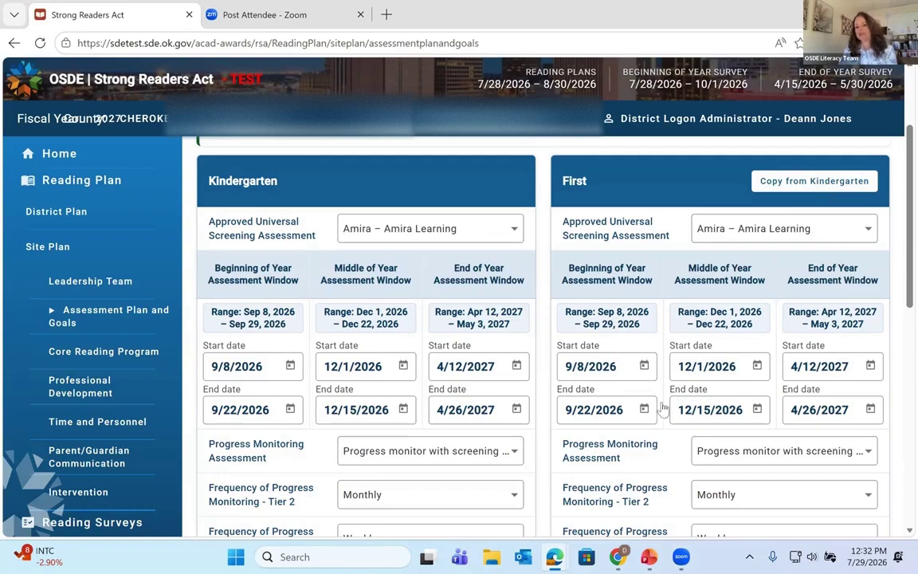
scroll(409, 390, down, 4)
scroll(507, 227, down, 2)
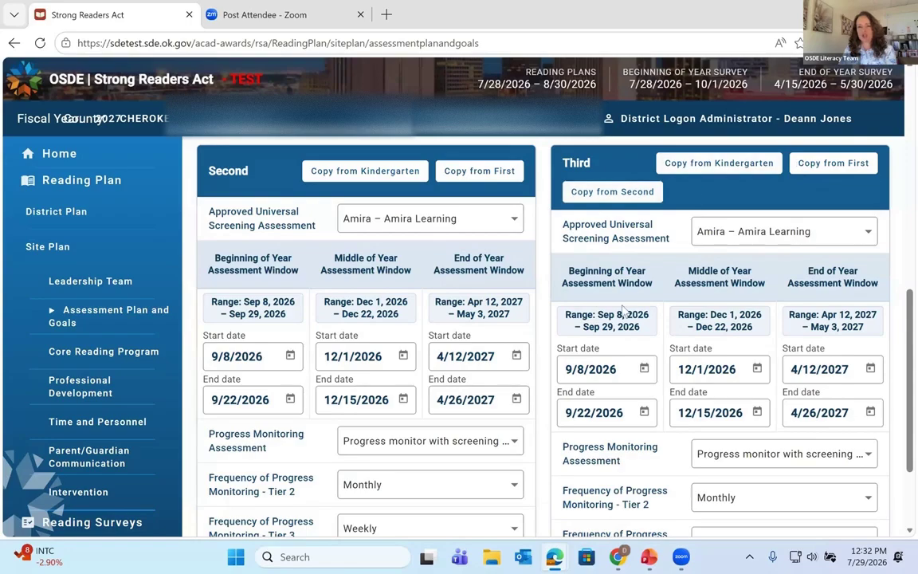
scroll(618, 350, down, 2)
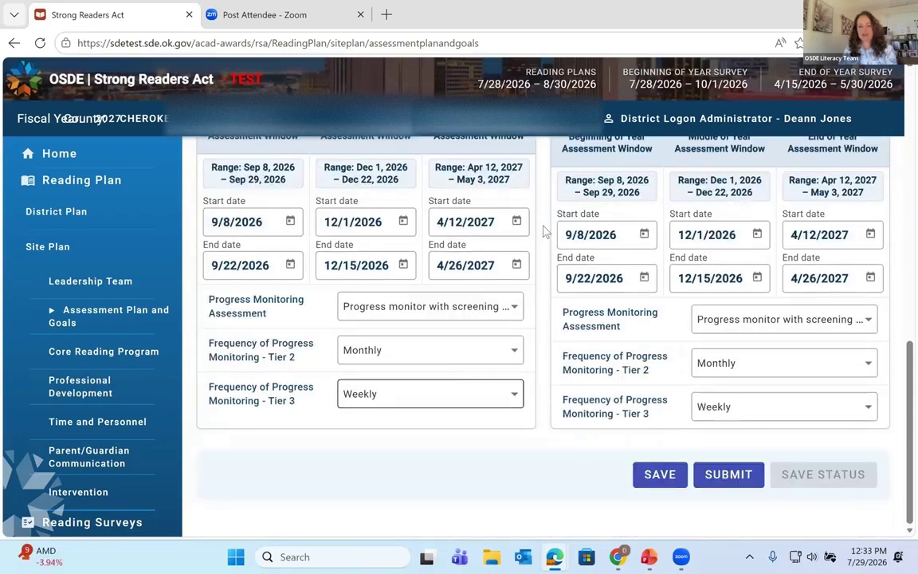
scroll(503, 380, up, 7)
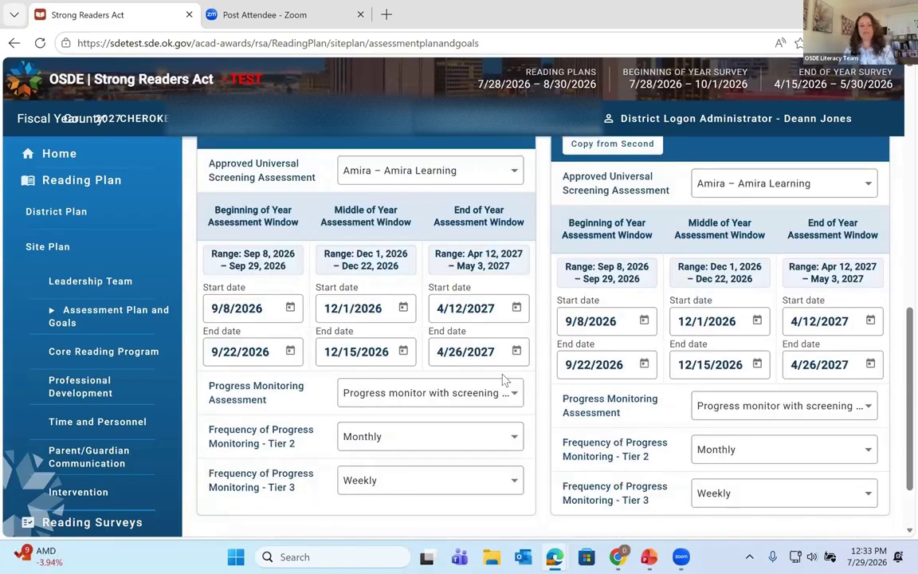
scroll(382, 296, up, 2)
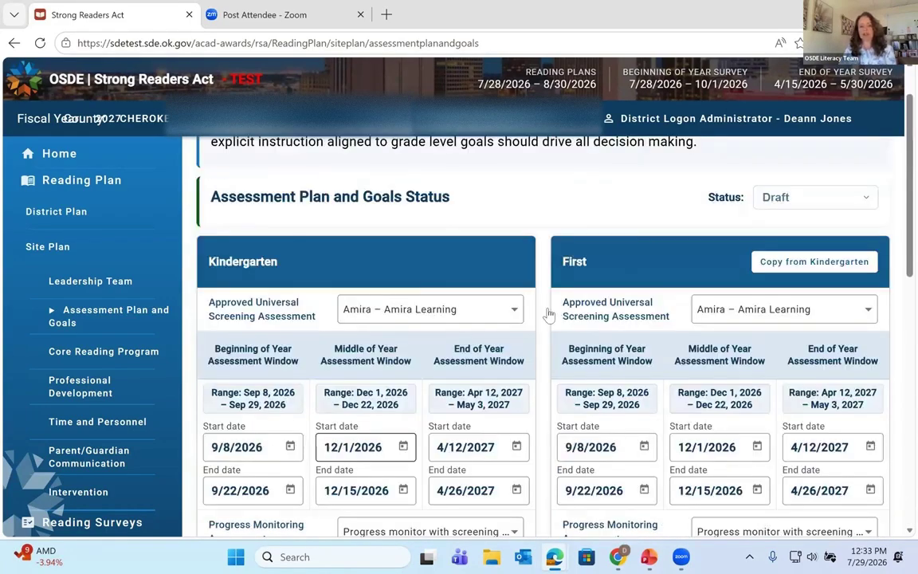
scroll(645, 319, down, 1)
scroll(646, 320, down, 3)
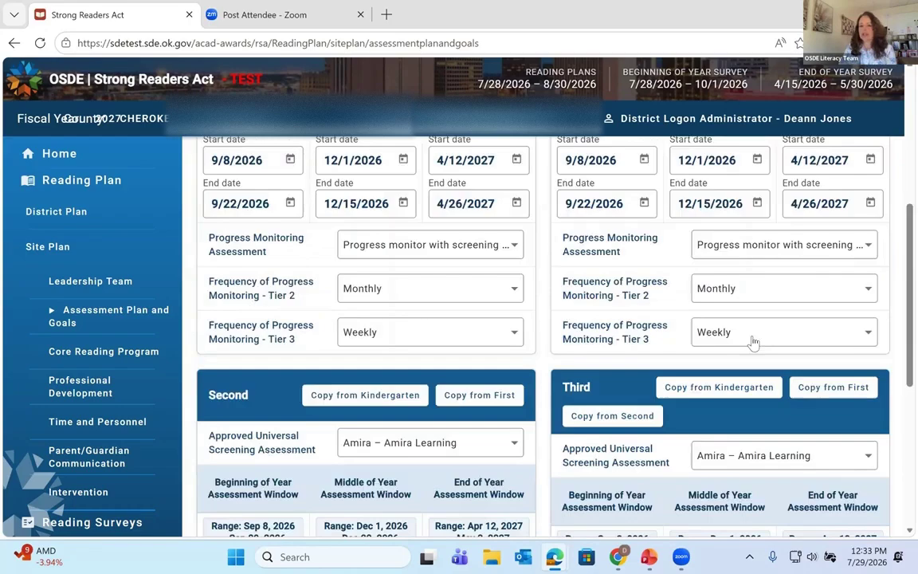
scroll(668, 455, down, 3)
scroll(668, 455, down, 2)
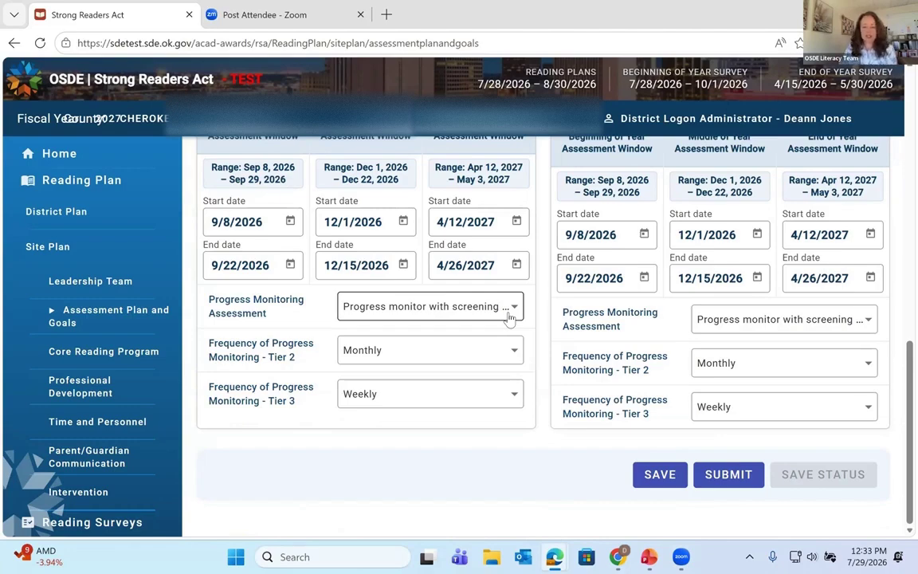
Step: Save and submit the Assessment Plan and Goals section
click(670, 478)
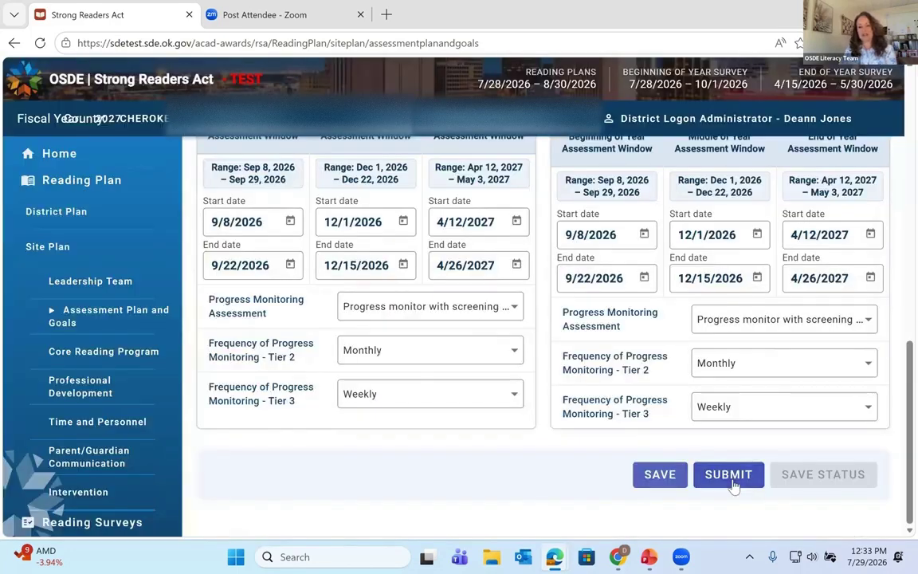
click(731, 478)
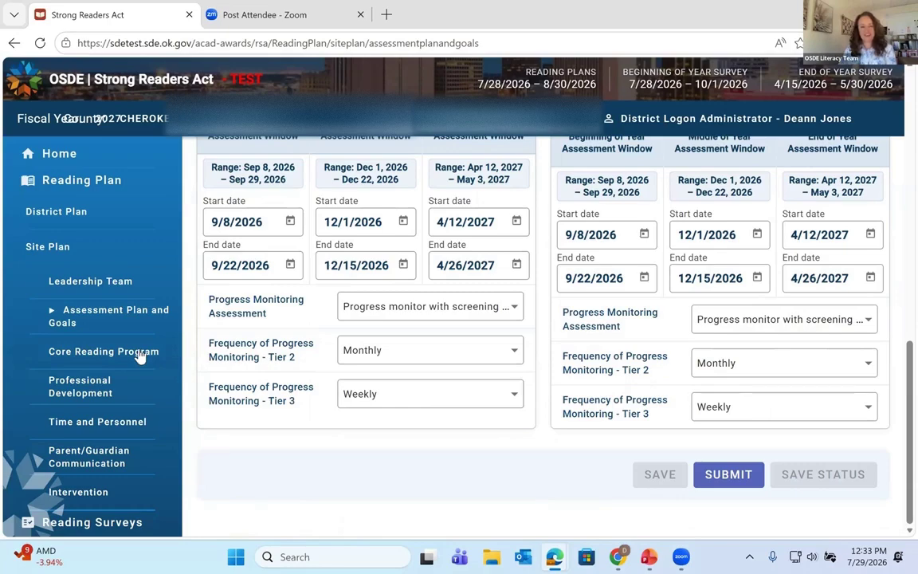
click(139, 352)
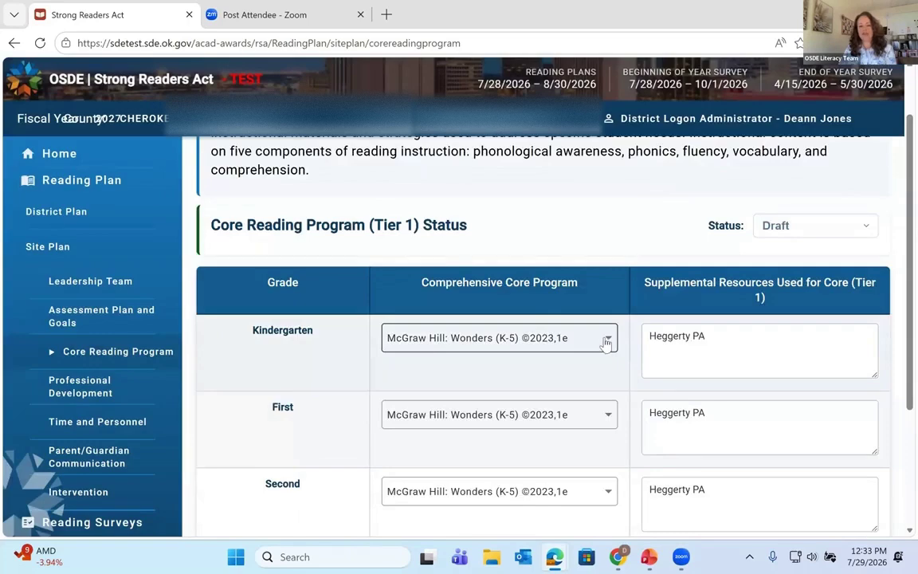
Step: Set Kindergarten's comprehensive core program to McGraw Hill: Wonders (K-5) ©2023,1e
click(606, 341)
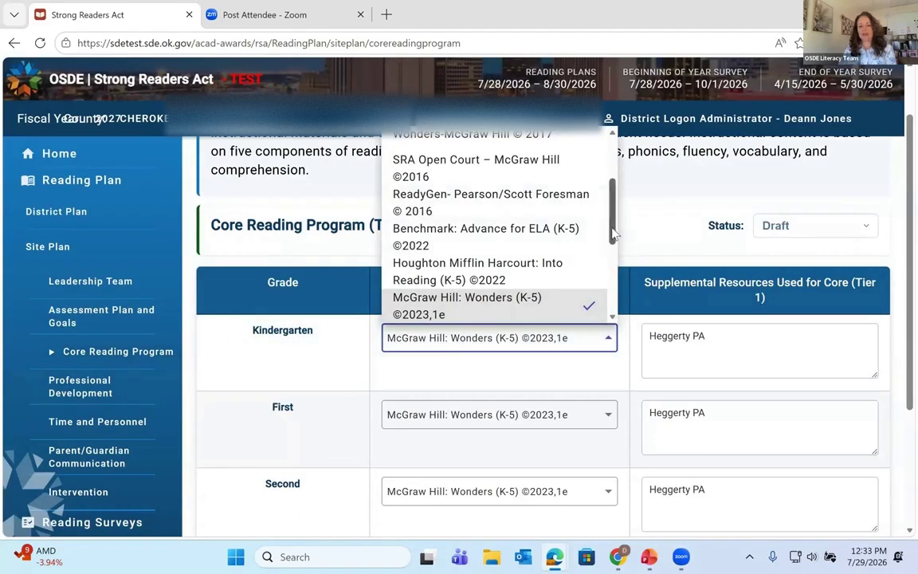
drag(613, 233, 601, 169)
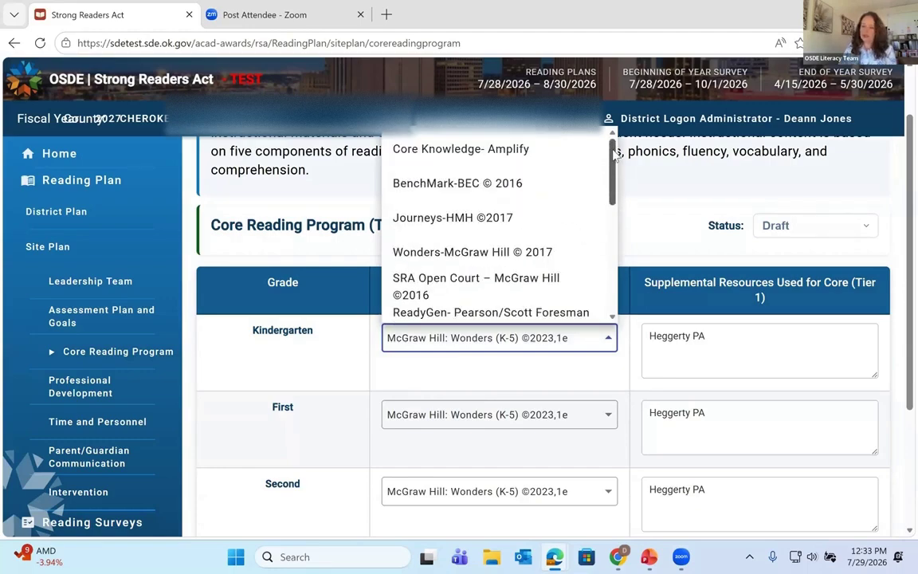
drag(613, 156, 630, 299)
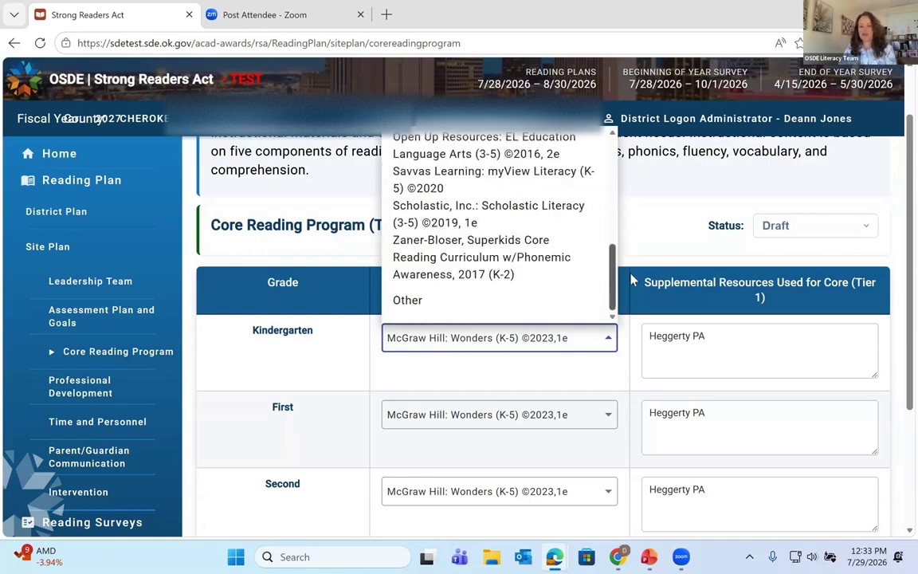
click(406, 301)
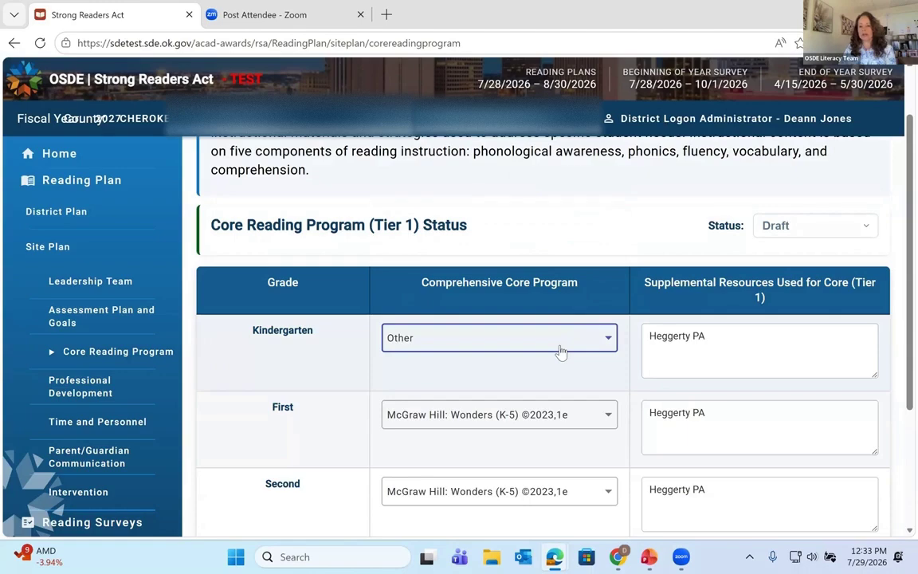
scroll(675, 366, down, 1)
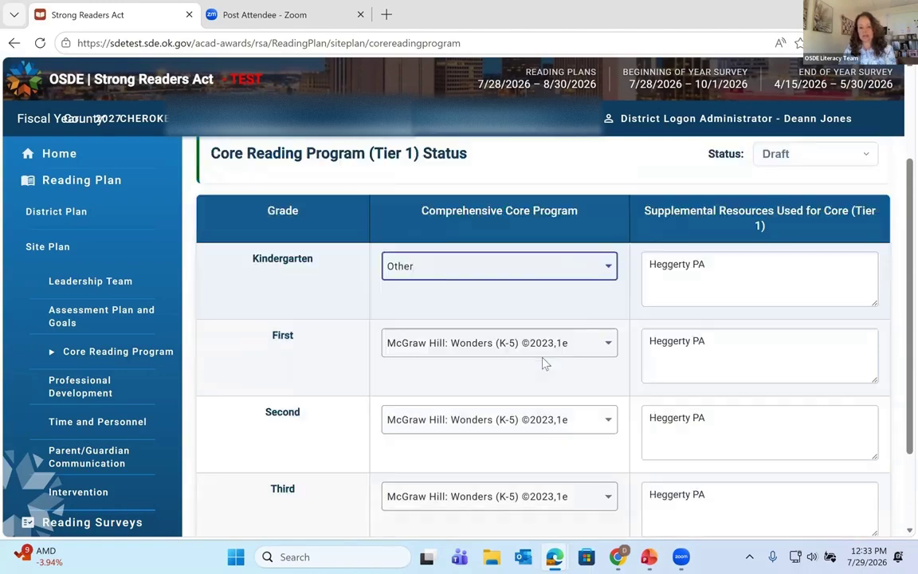
click(605, 271)
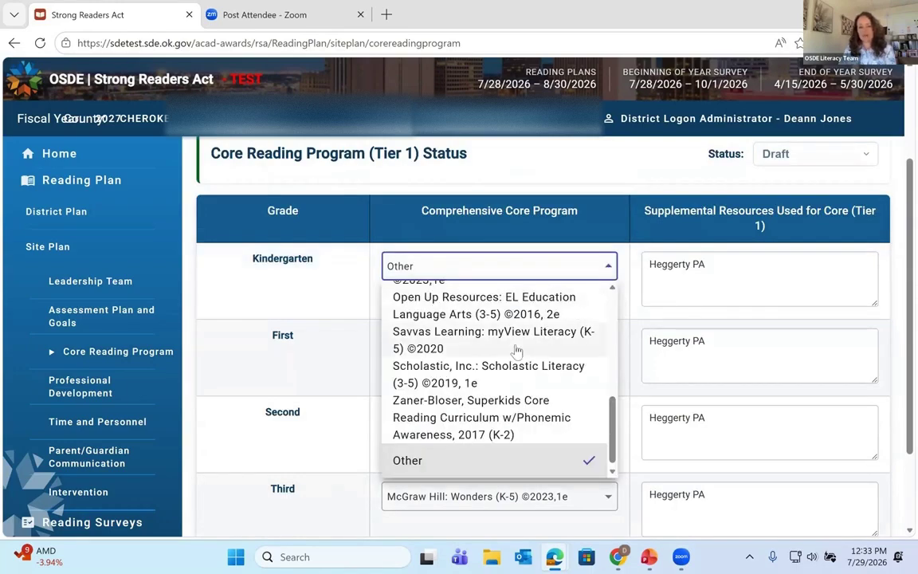
scroll(518, 350, up, 5)
scroll(518, 351, up, 2)
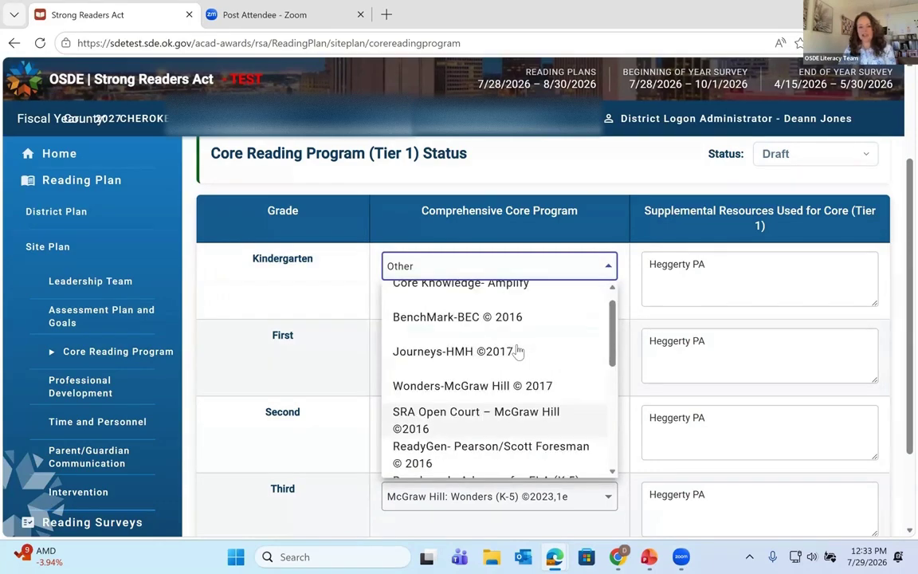
scroll(518, 350, down, 3)
scroll(519, 351, up, 2)
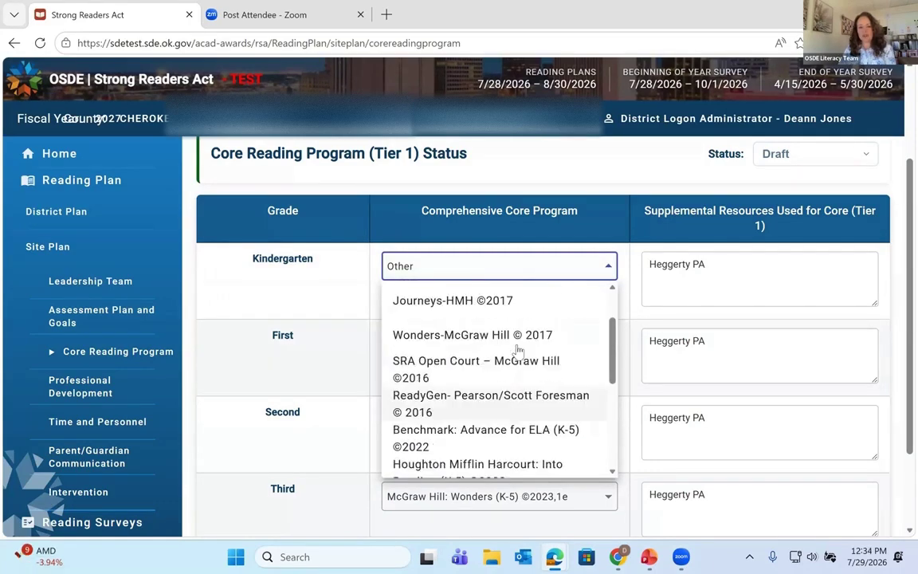
scroll(519, 350, down, 5)
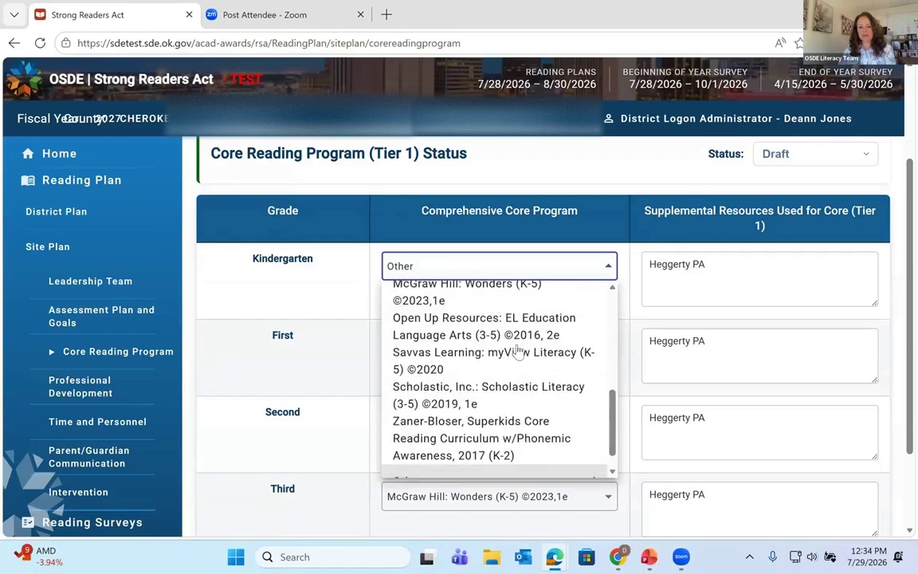
scroll(518, 350, up, 2)
click(487, 364)
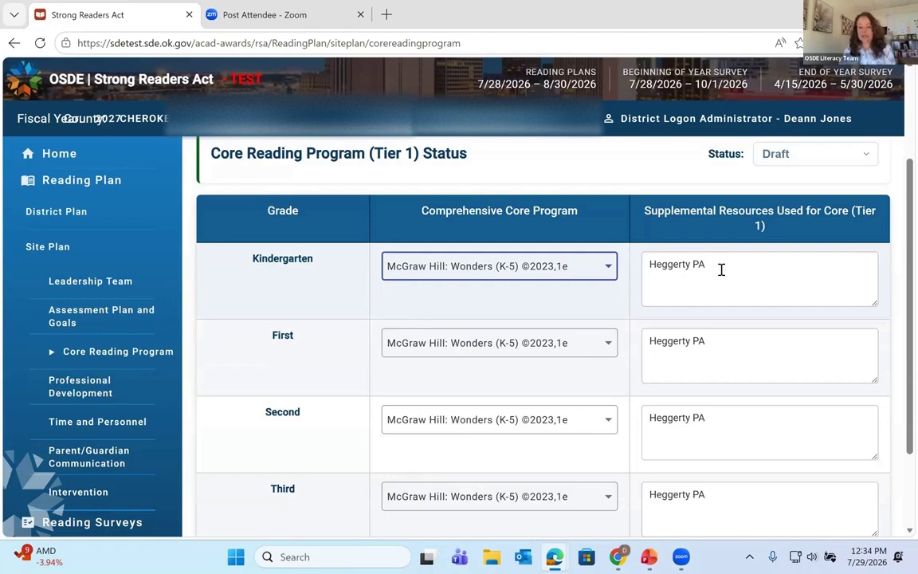
Step: Save and submit the Core Reading Program section
scroll(721, 275, down, 2)
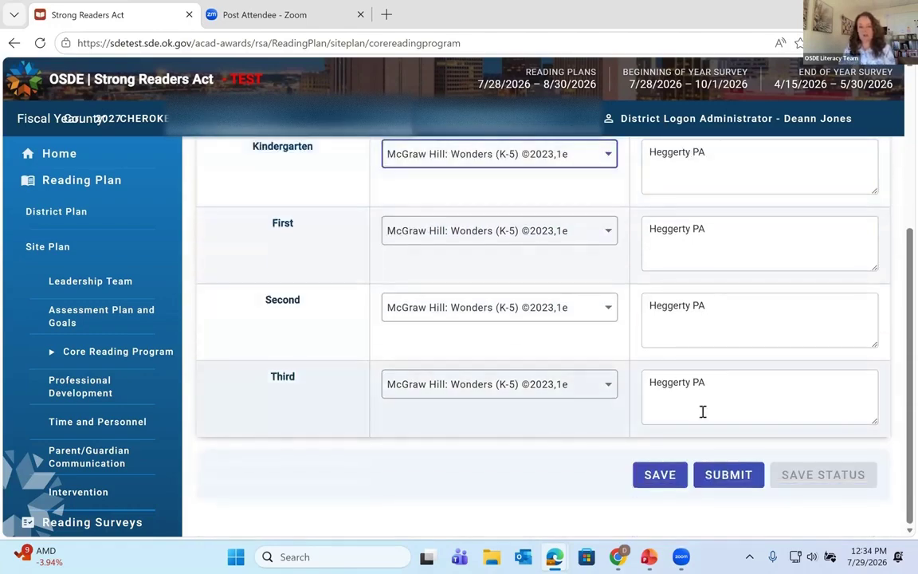
scroll(701, 339, up, 3)
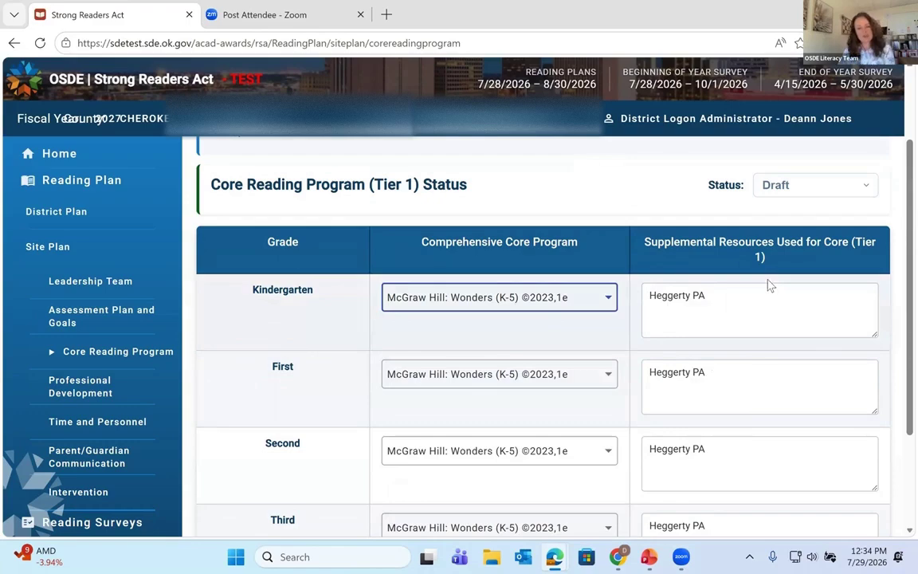
scroll(720, 292, down, 1)
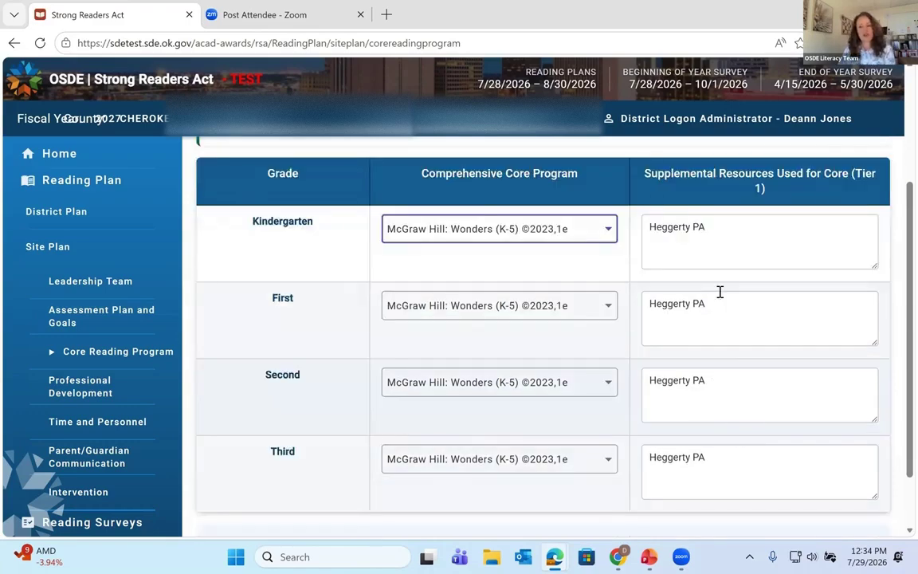
scroll(720, 291, down, 1)
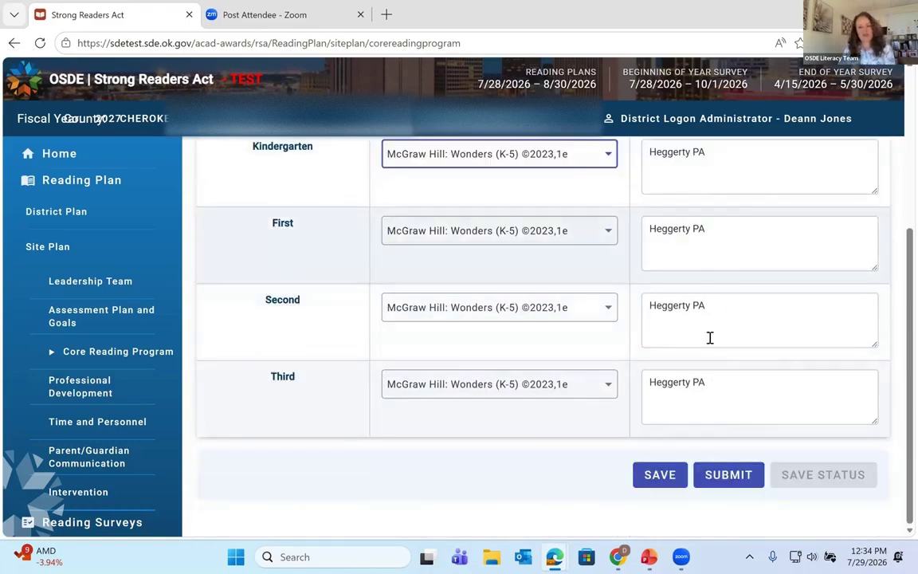
click(676, 473)
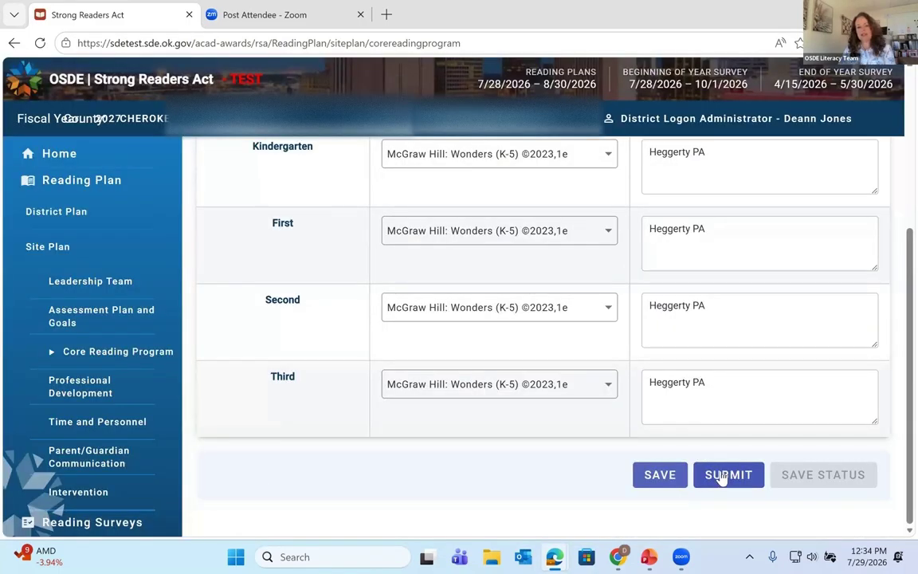
click(721, 476)
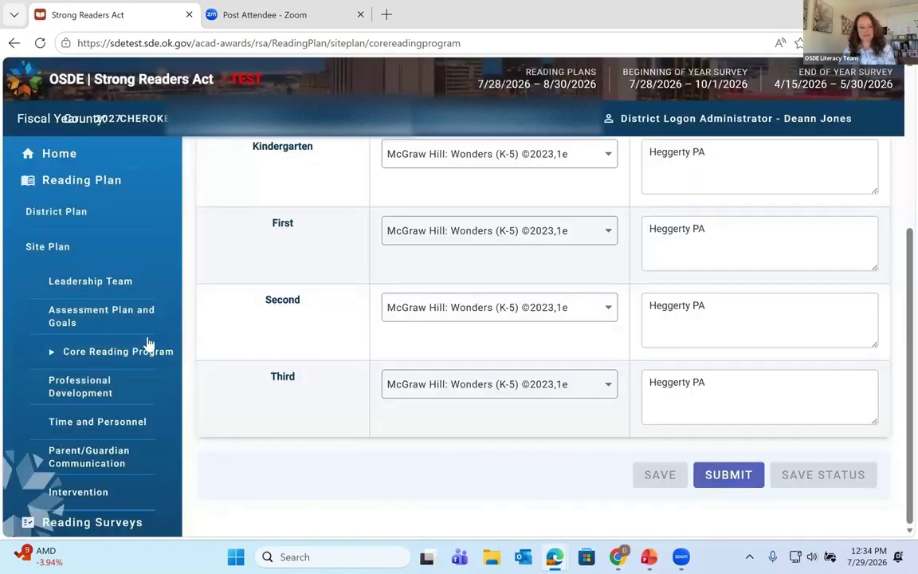
Step: Review the Professional Development training answer, then save and submit that section
click(102, 392)
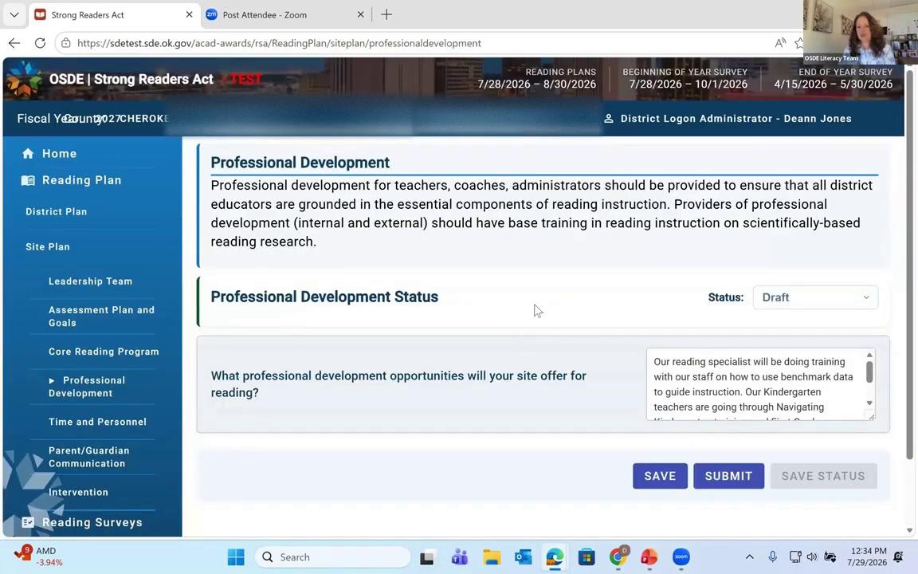
scroll(537, 311, down, 1)
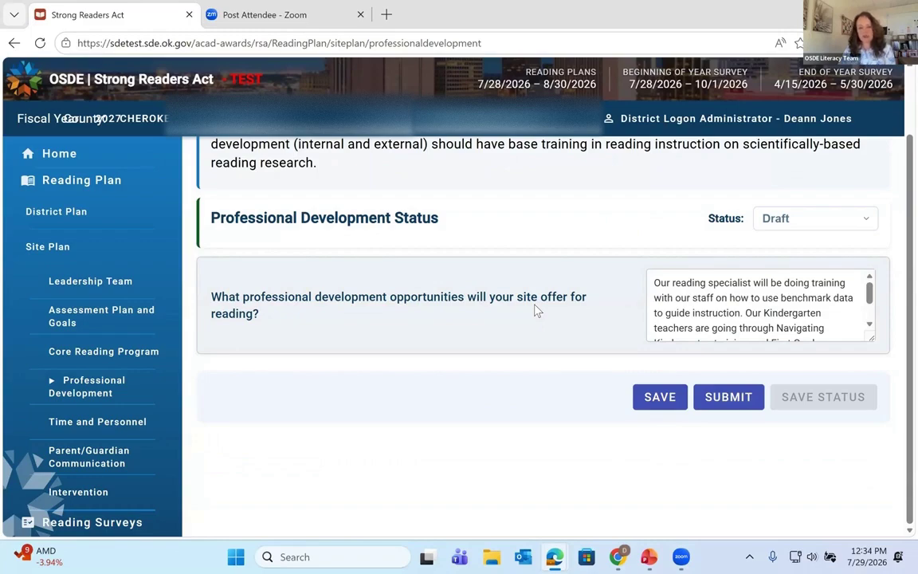
scroll(537, 309, up, 1)
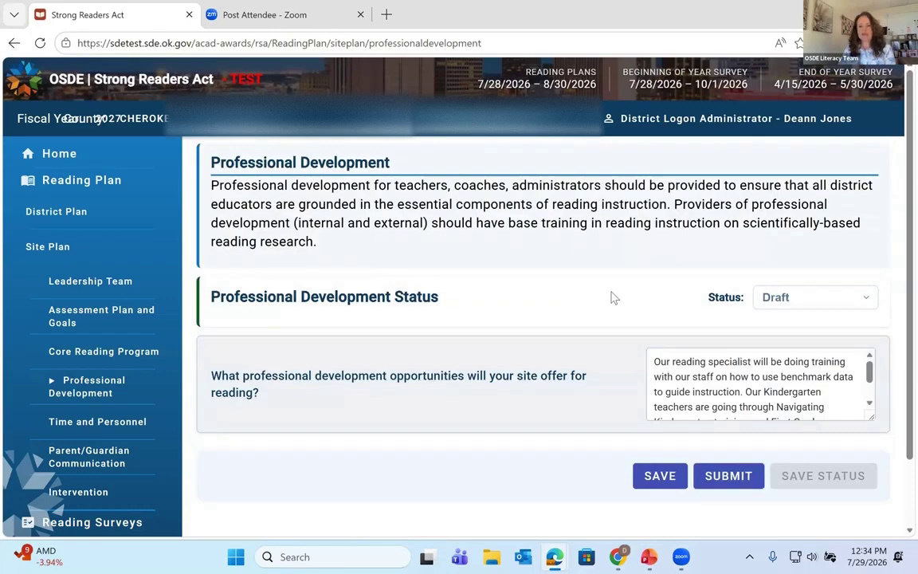
scroll(630, 332, down, 1)
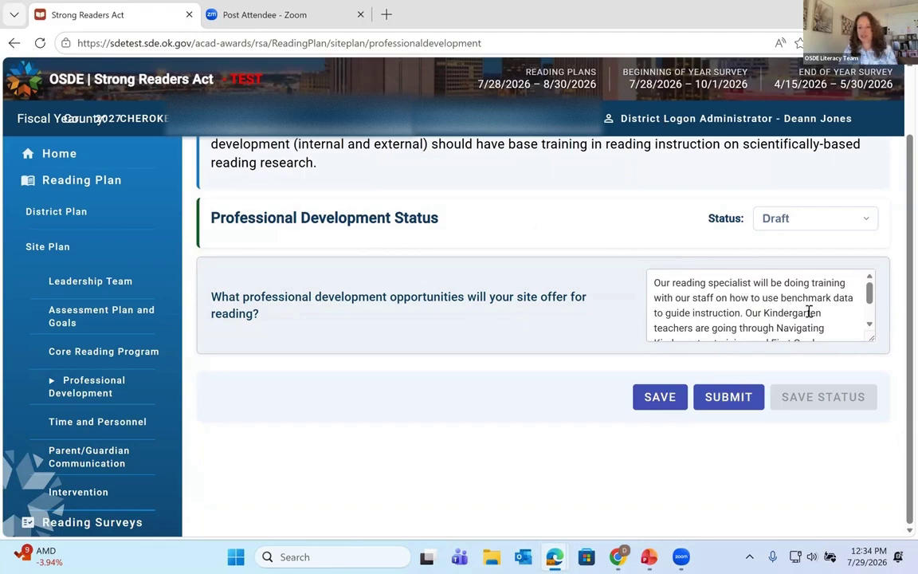
scroll(810, 312, down, 2)
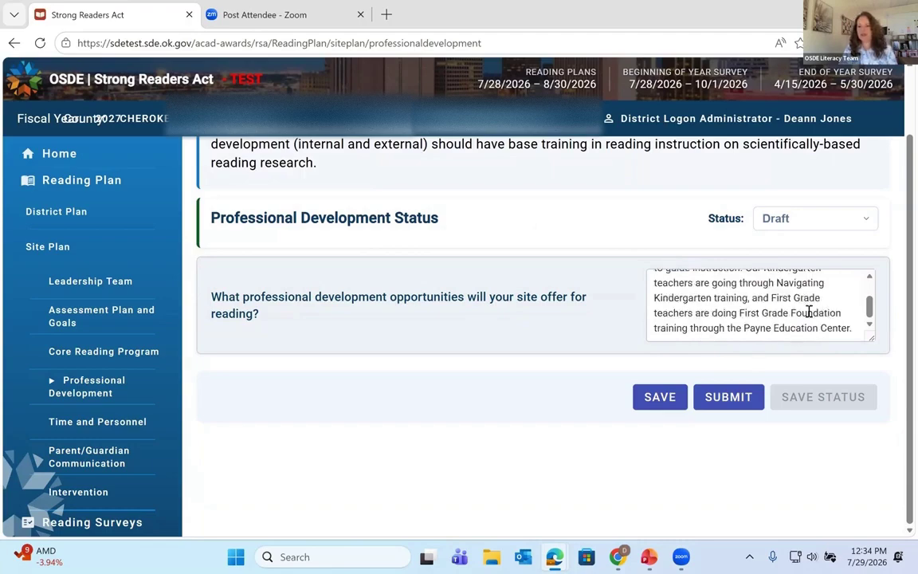
scroll(809, 312, up, 2)
scroll(809, 312, down, 1)
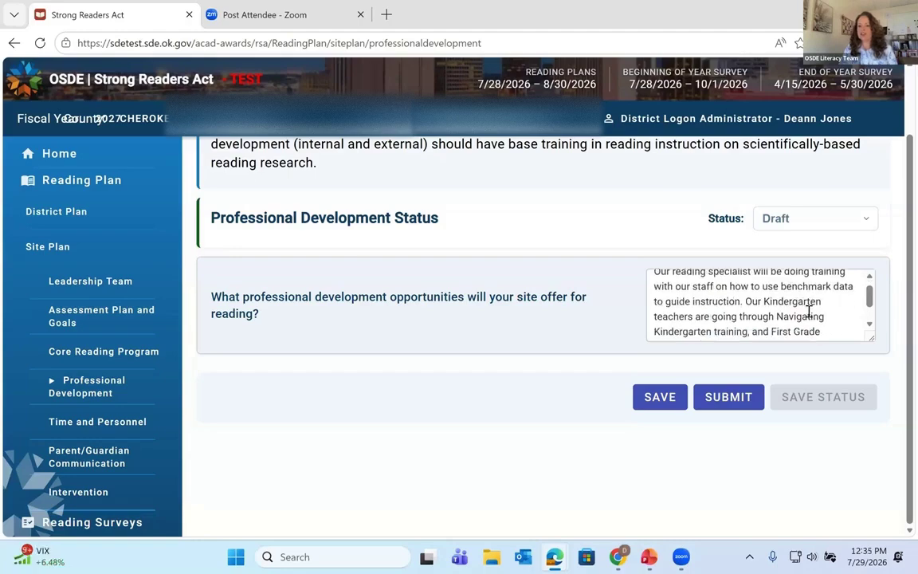
scroll(809, 312, down, 2)
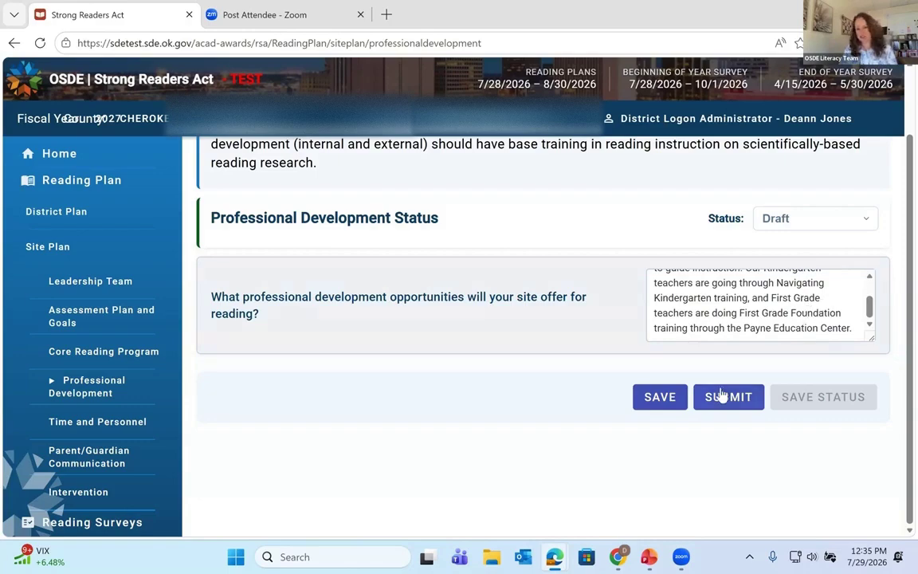
click(670, 400)
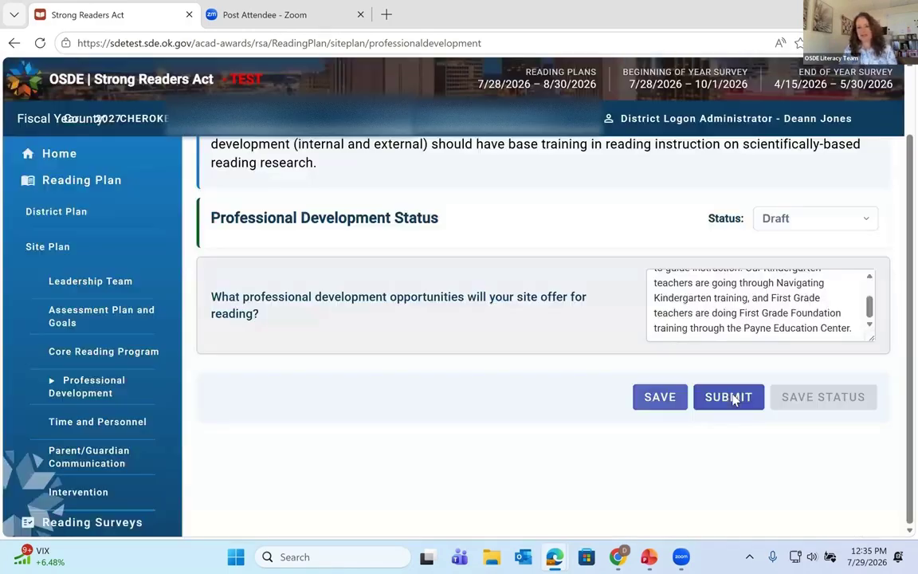
click(729, 397)
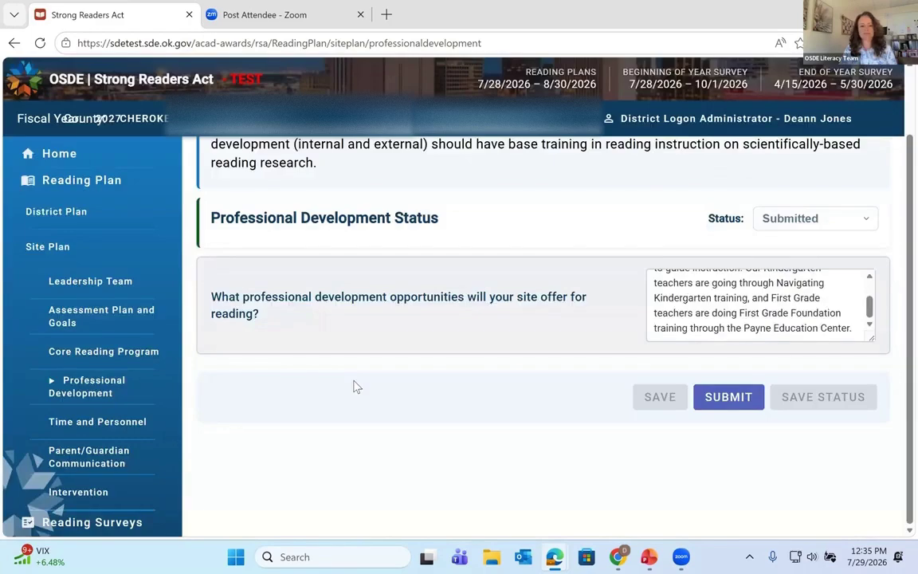
Step: Go to Time and Personnel and scroll through to its Grade Level minutes table
click(137, 424)
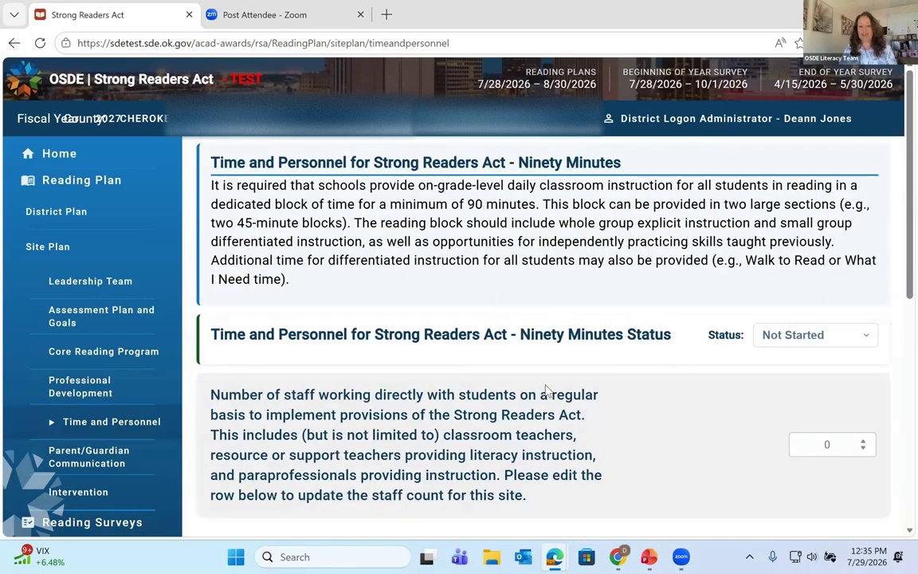
scroll(592, 366, down, 4)
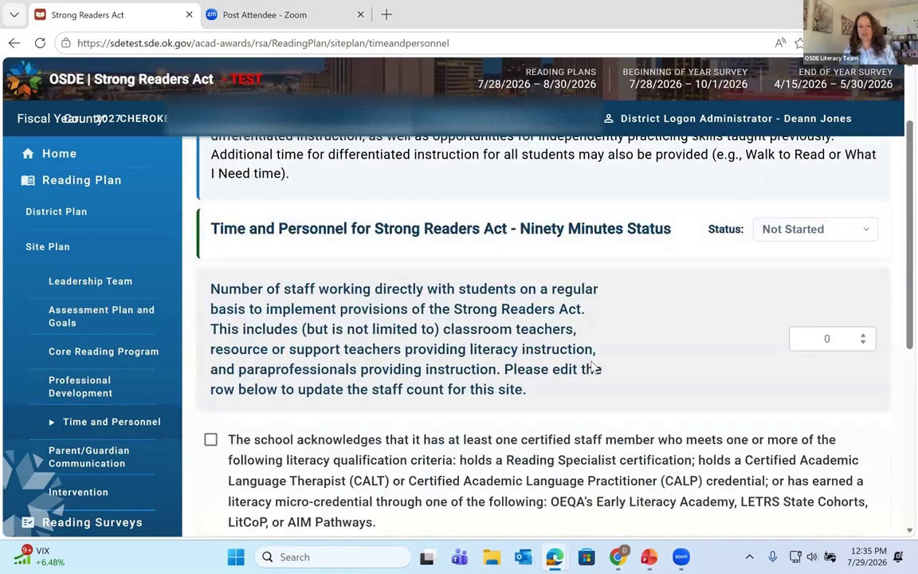
scroll(592, 366, down, 3)
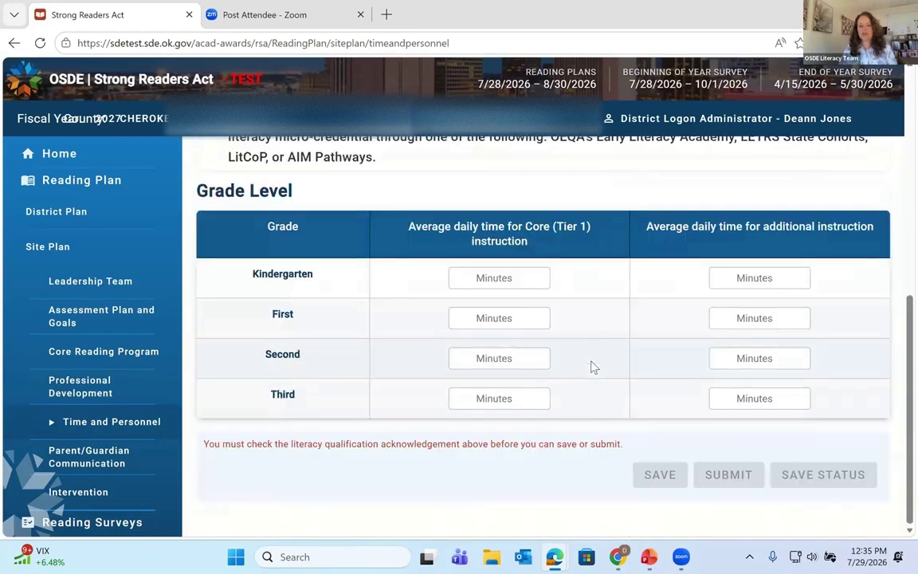
scroll(592, 367, up, 6)
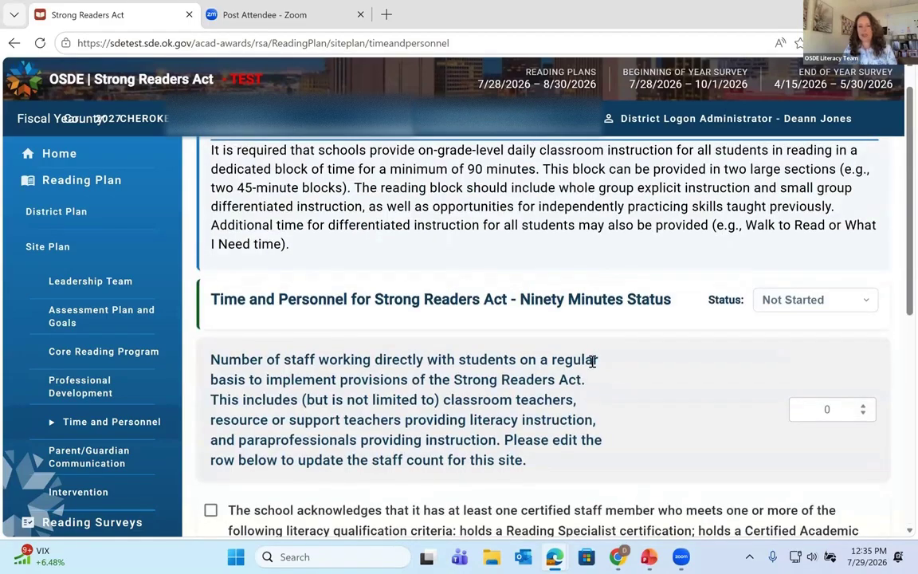
scroll(414, 365, down, 3)
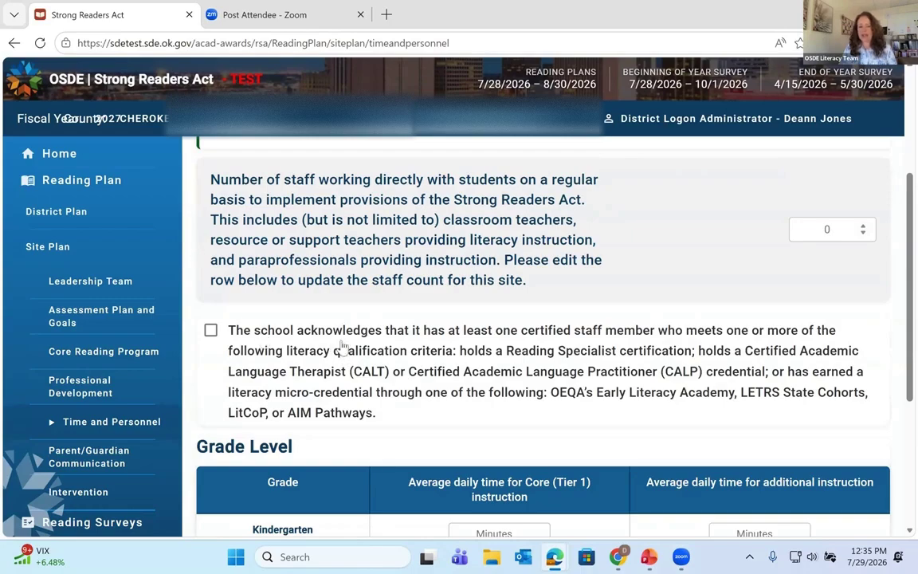
scroll(432, 339, up, 3)
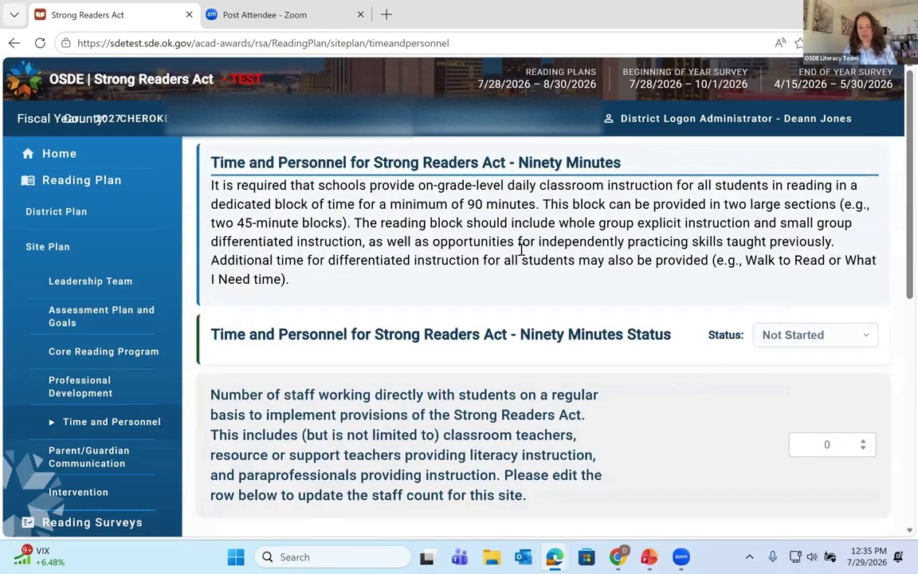
scroll(545, 375, down, 2)
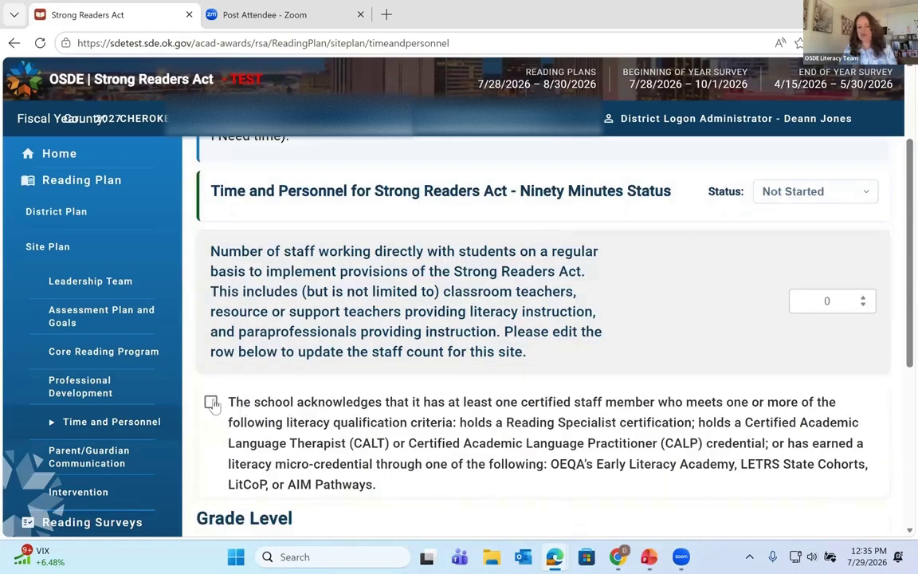
scroll(869, 184, down, 4)
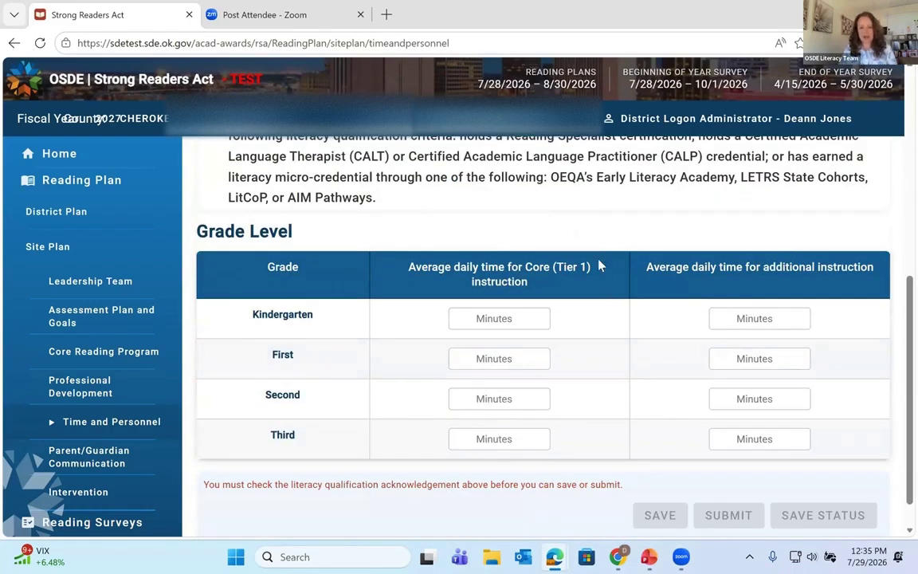
Step: Raise the site's staff count to 10
click(498, 398)
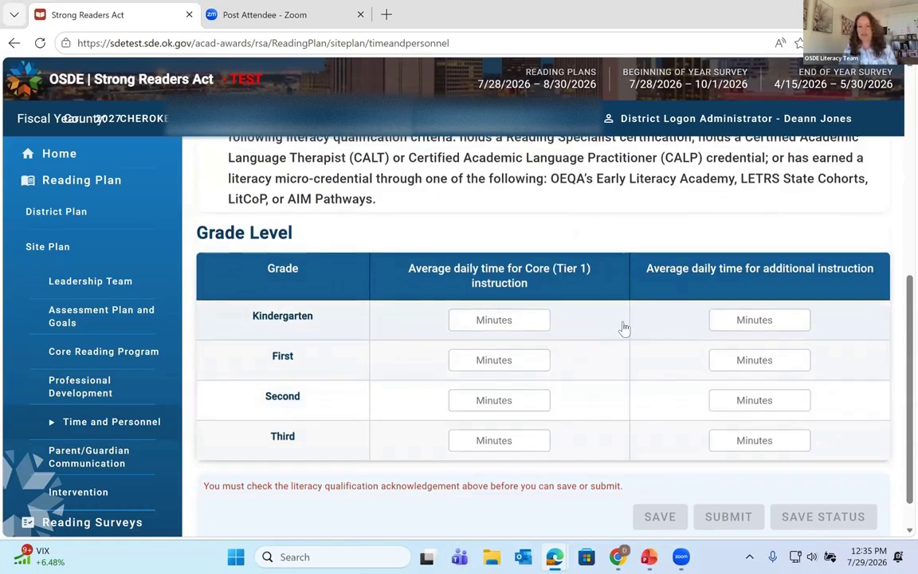
scroll(868, 233, up, 3)
click(864, 229)
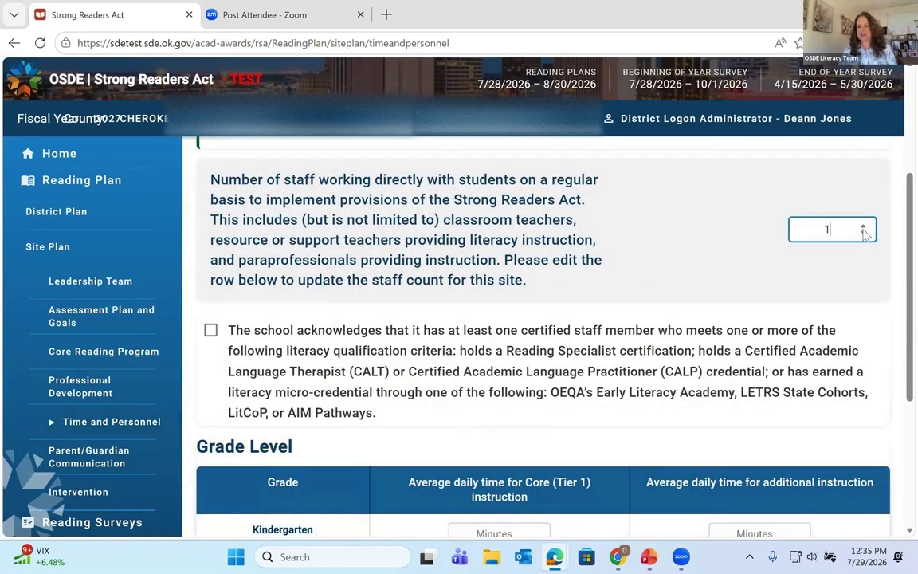
click(864, 229)
click(863, 229)
click(863, 229)
click(863, 229)
click(863, 229)
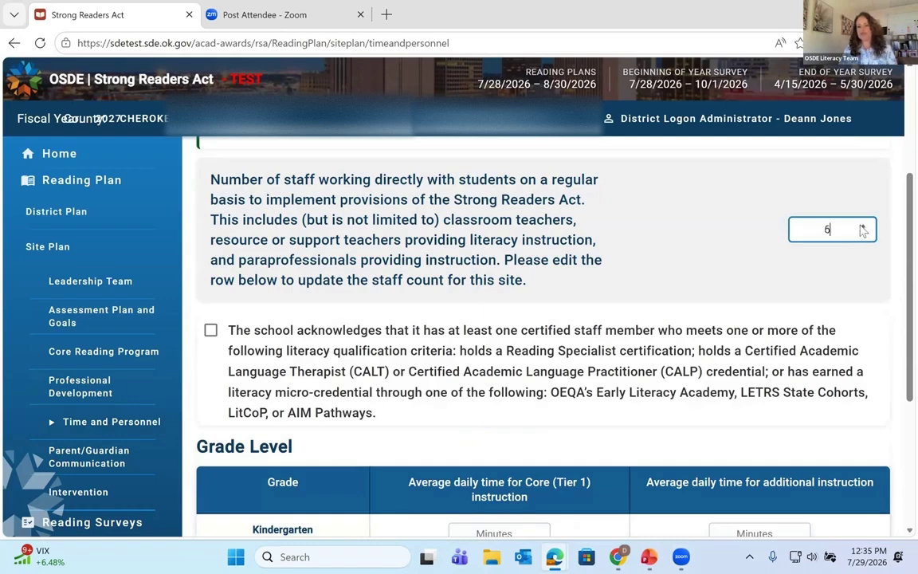
click(863, 228)
click(864, 229)
click(864, 229)
click(863, 229)
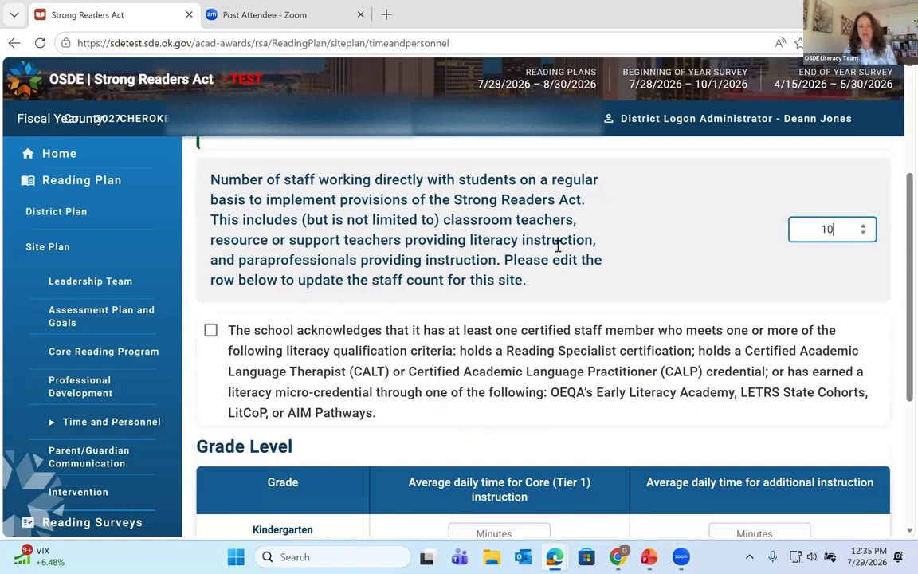
Step: Set Kindergarten's daily core instruction minutes to 7
scroll(595, 246, down, 1)
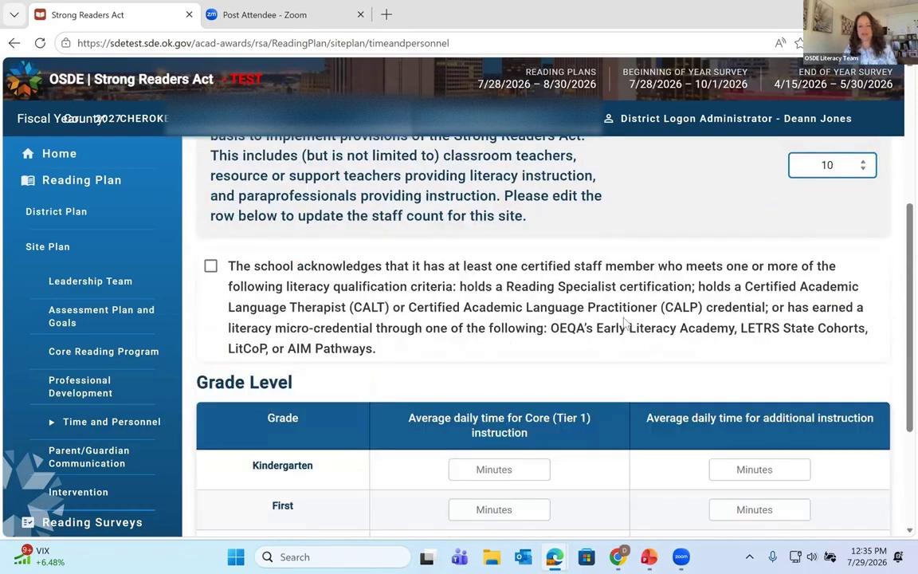
scroll(626, 322, down, 3)
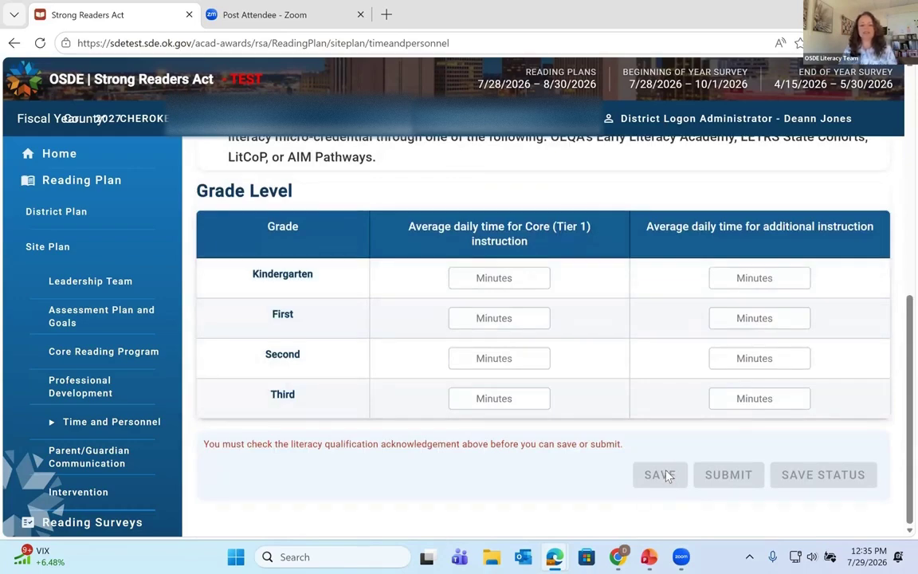
click(527, 276)
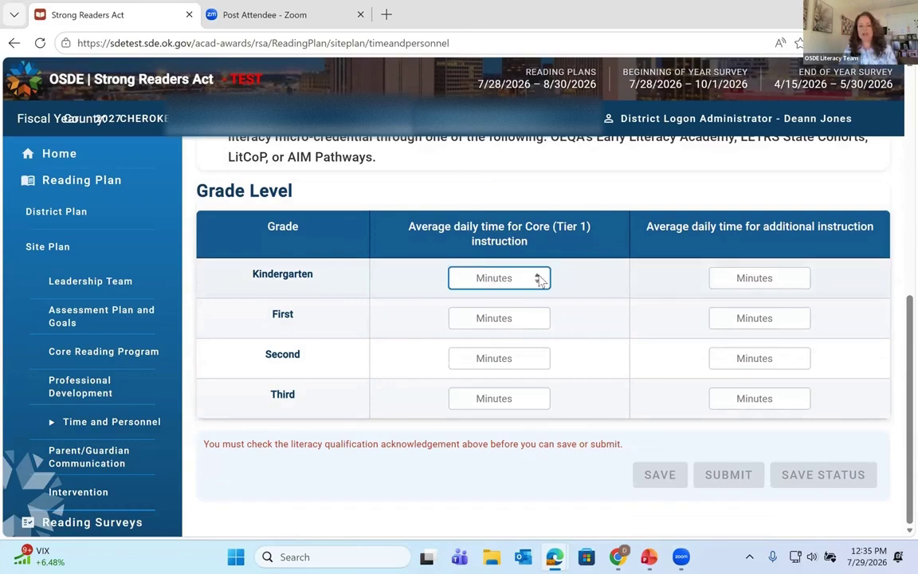
drag(538, 275, 538, 275)
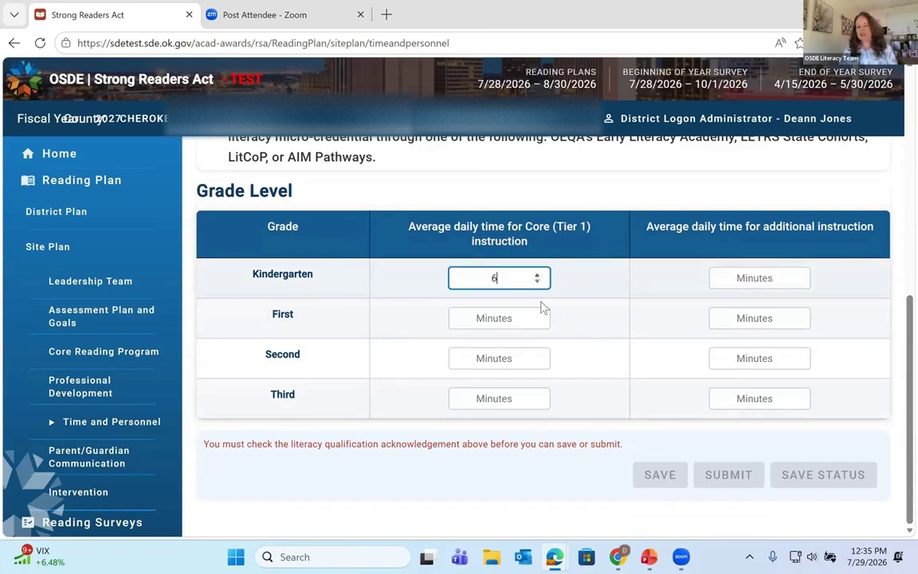
key(Up)
scroll(633, 269, up, 3)
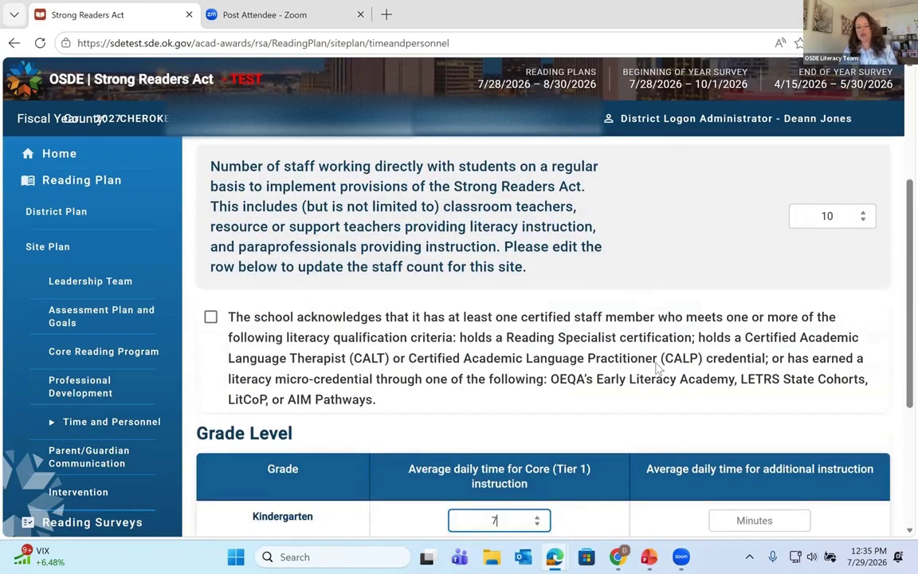
scroll(586, 431, down, 3)
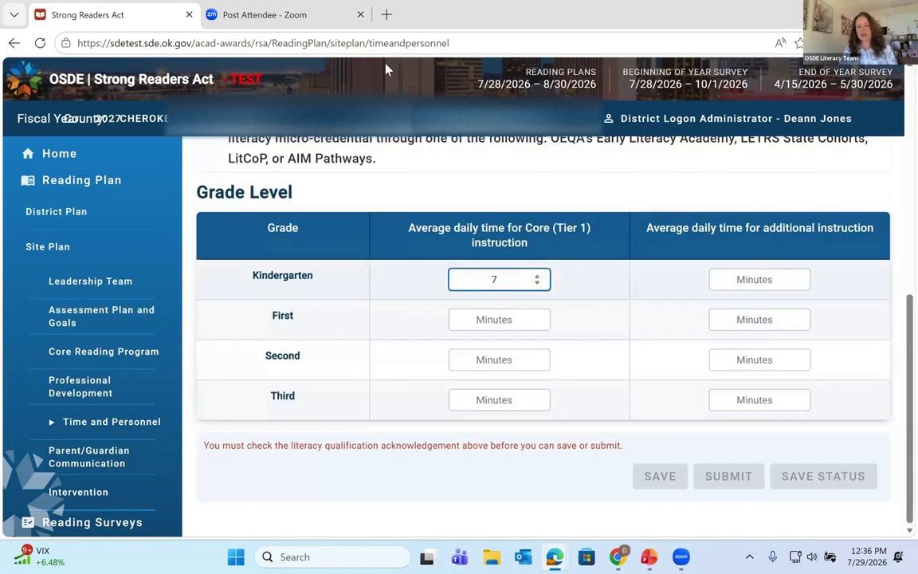
scroll(402, 323, up, 3)
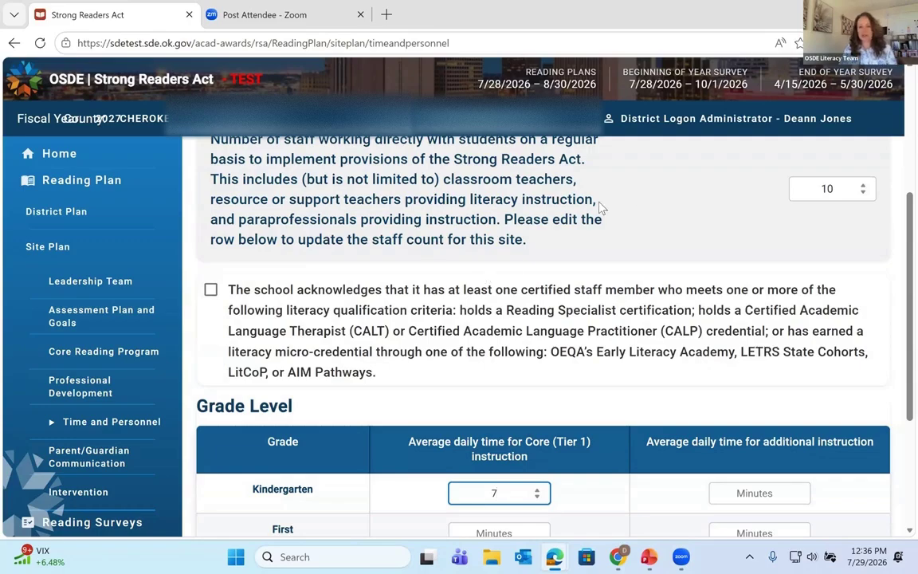
scroll(599, 233, down, 2)
scroll(566, 268, up, 5)
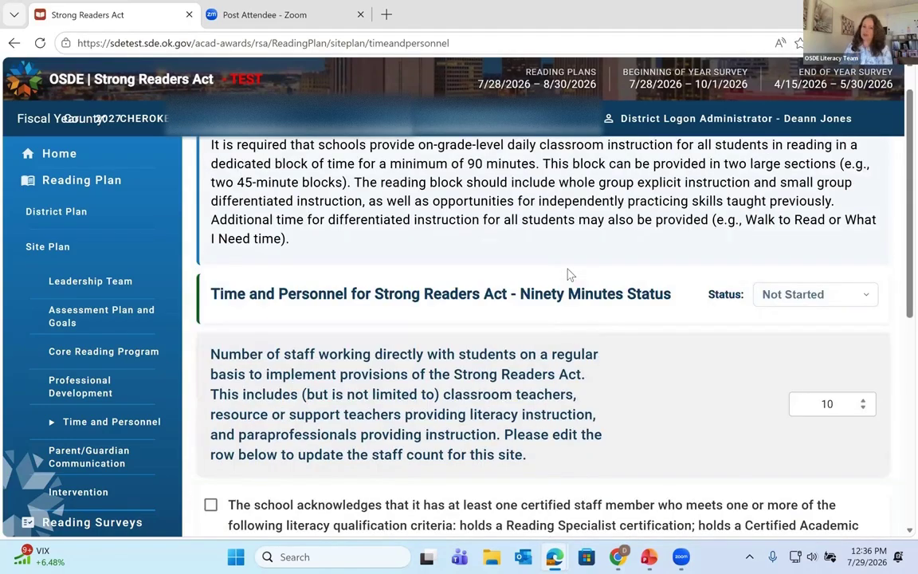
scroll(569, 275, up, 1)
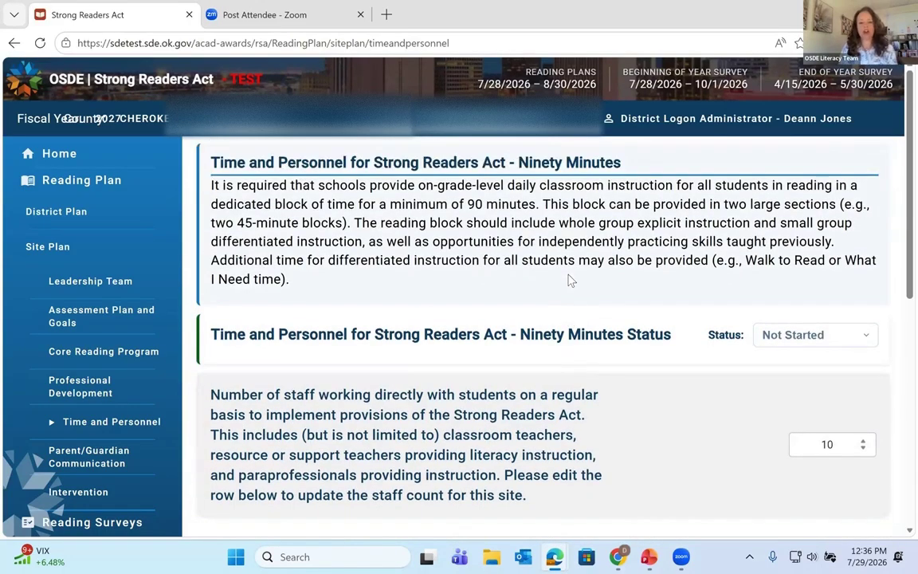
scroll(660, 382, down, 2)
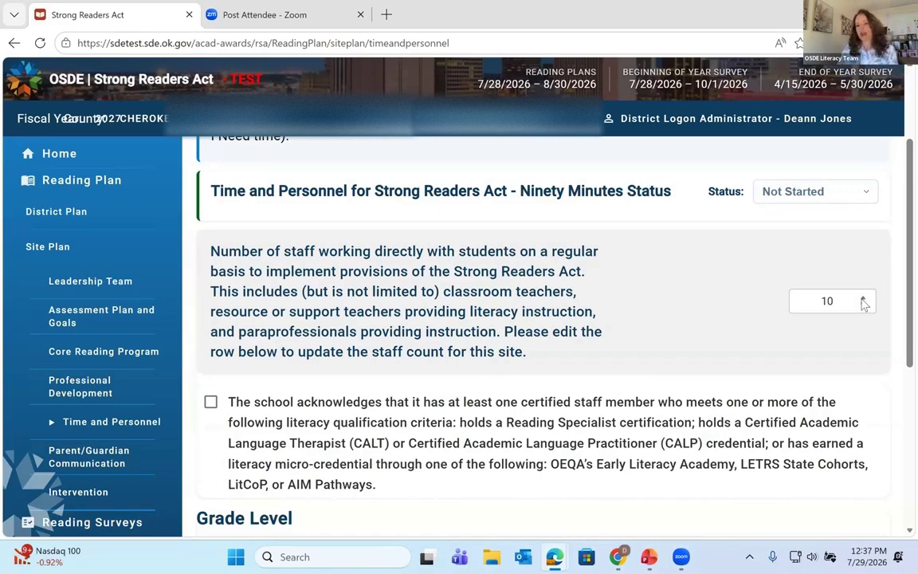
scroll(683, 324, down, 2)
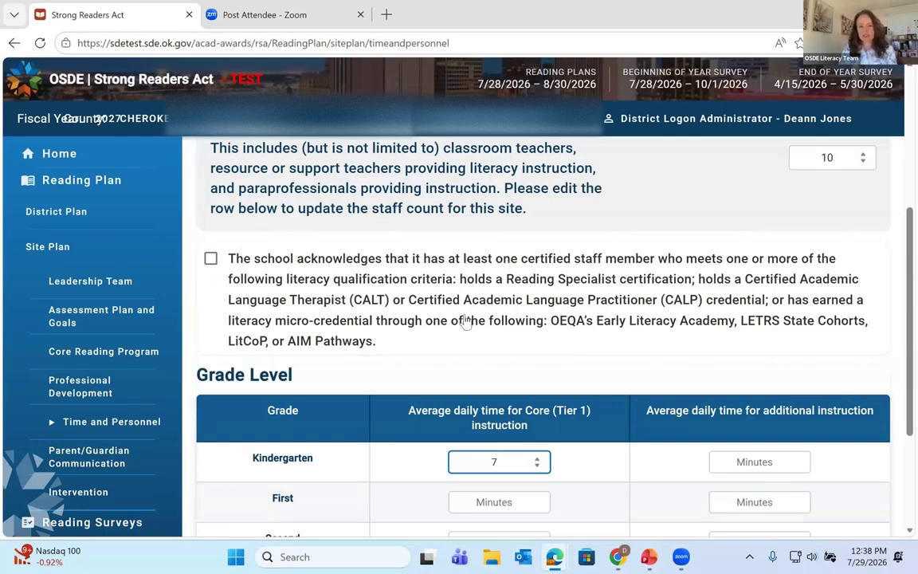
Step: Tick the certified literacy staff acknowledgement and raise Kindergarten core minutes from 7 to 29
click(211, 260)
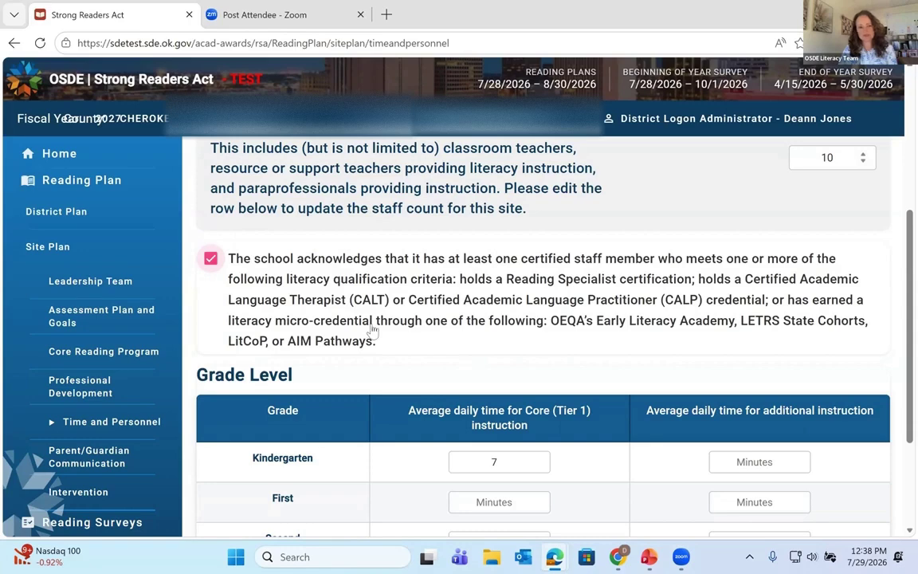
scroll(373, 331, down, 2)
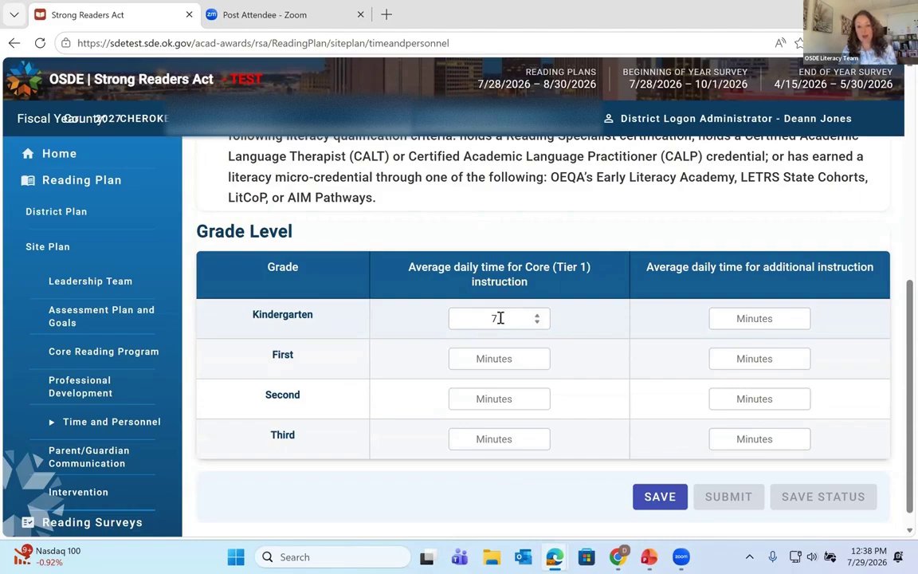
scroll(501, 318, up, 1)
scroll(501, 318, down, 1)
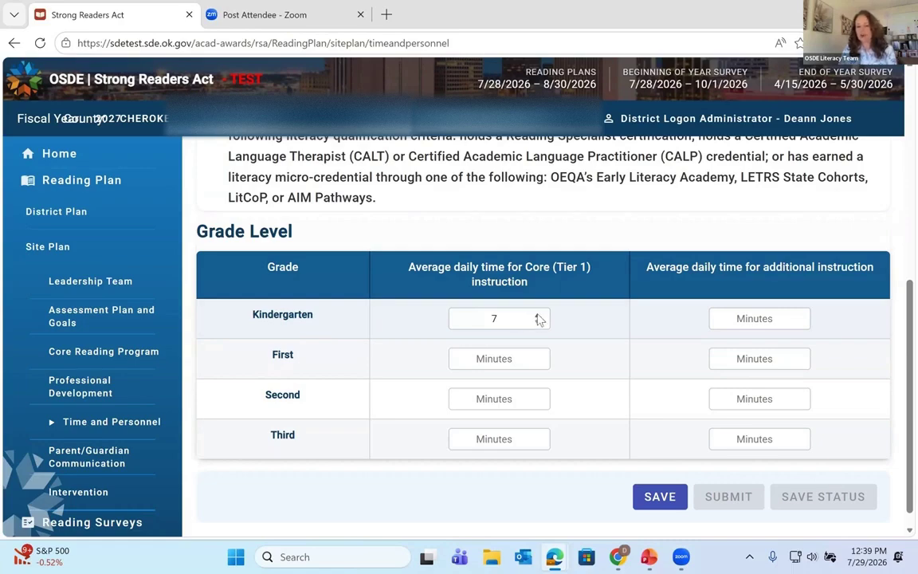
drag(537, 317, 538, 316)
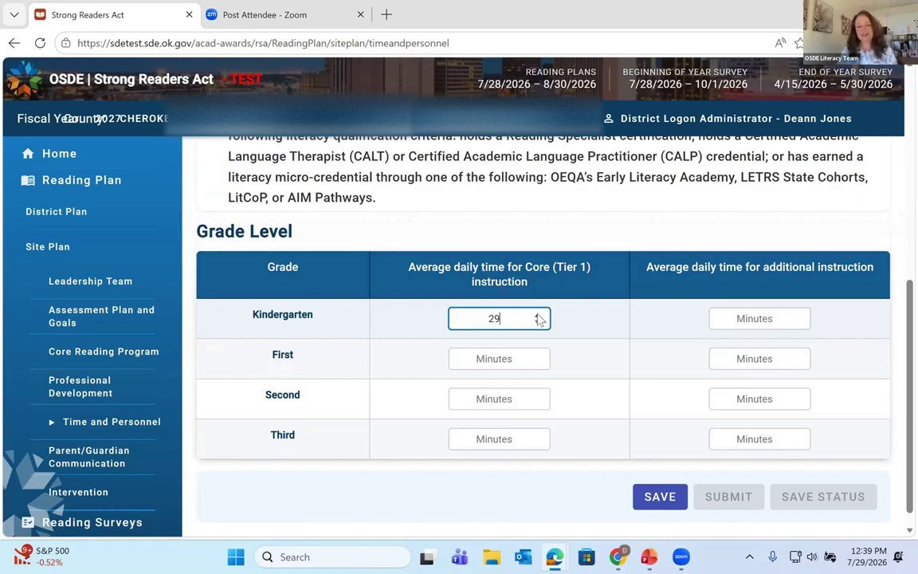
Step: Set Kindergarten's core instruction minutes to 90
key(BackSpace)
key(BackSpace)
text(38)
key(BackSpace)
key(BackSpace)
text(48)
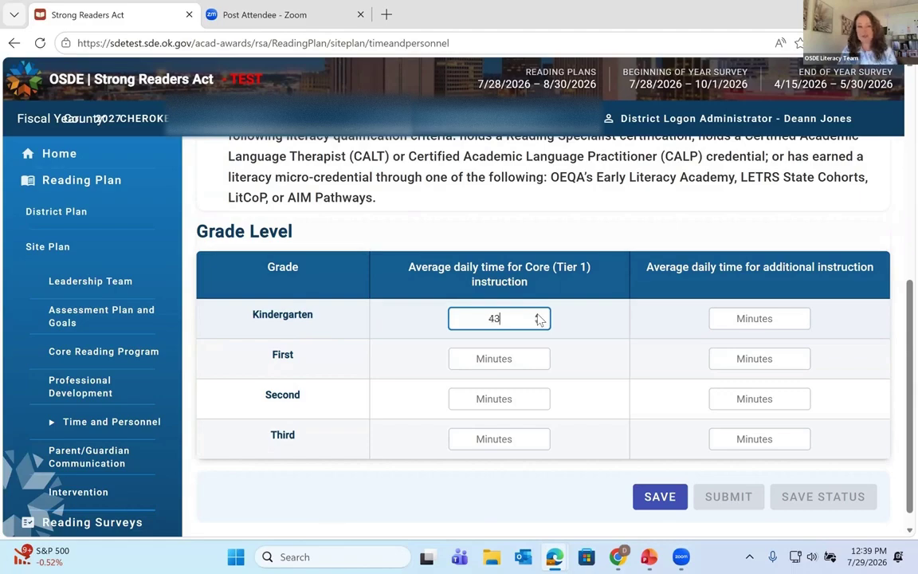
key(Down)
key(Up)
key(Up)
key(Up)
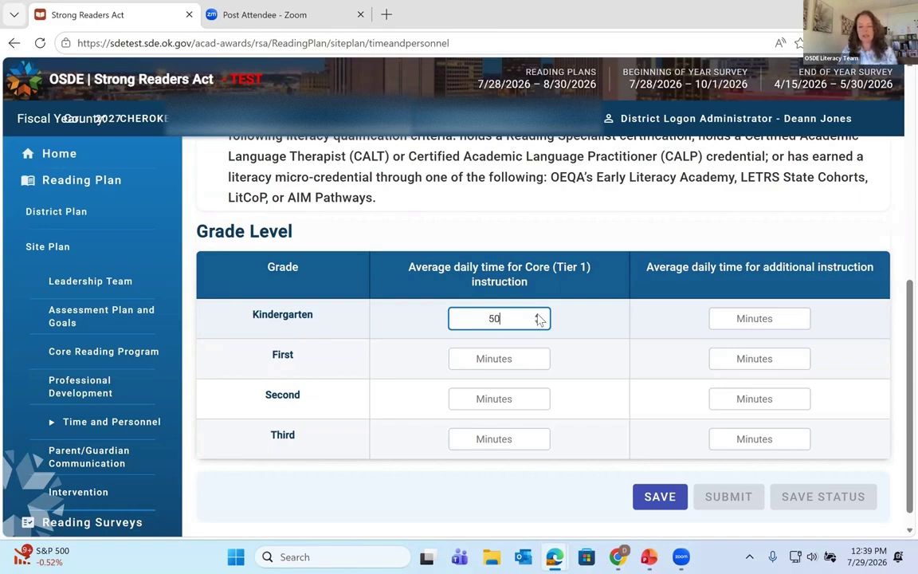
key(Up)
key(Up)
key(Up)
key(Up)
key(Up)
key(Up)
key(Up)
key(Up)
key(Up)
key(Up)
key(Up)
key(Up)
key(Up)
key(Up)
key(Up)
key(Up)
key(Up)
key(Up)
key(Up)
key(Up)
key(Up)
key(Up)
key(Up)
key(Up)
key(Up)
key(Up)
key(Up)
key(Up)
key(Up)
key(Up)
key(Up)
key(Up)
key(Up)
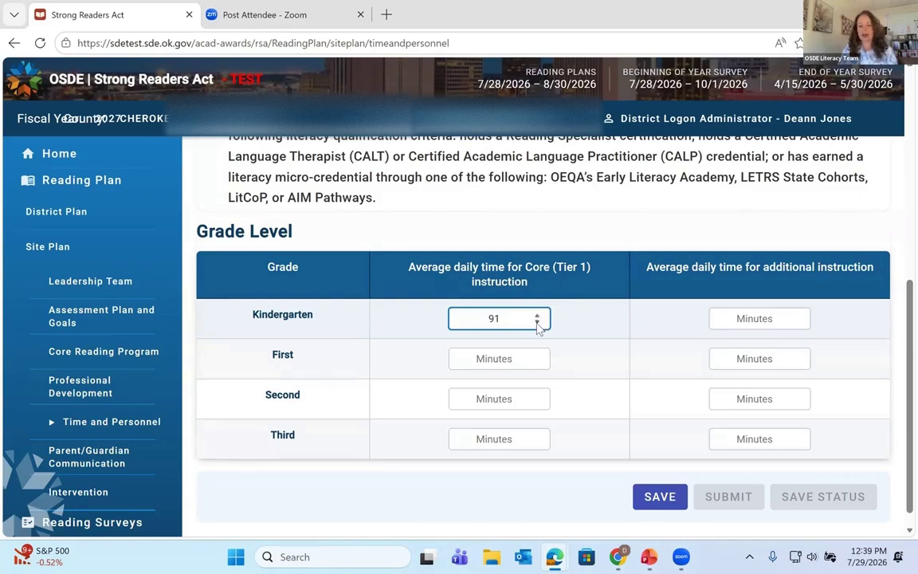
click(537, 324)
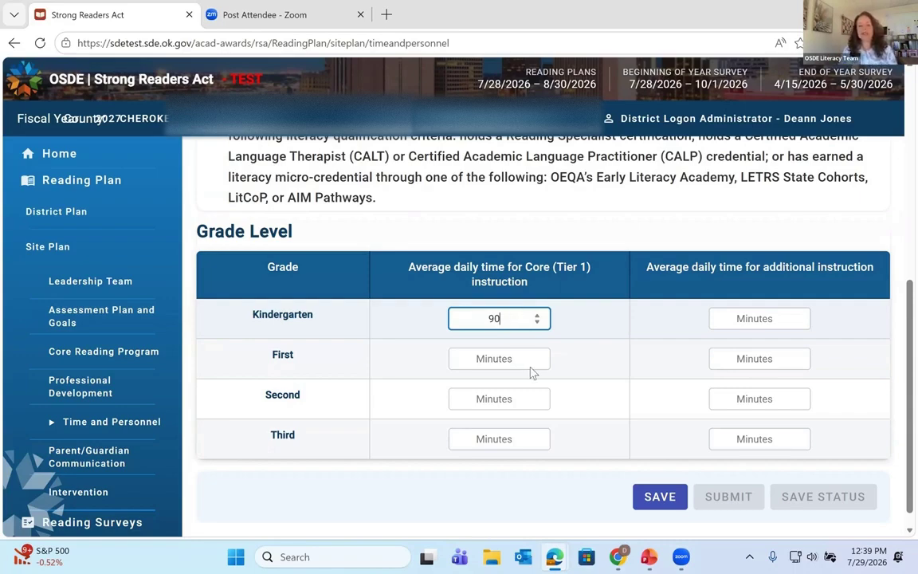
Step: Enter 90 core minutes for First, Second and Third grade
click(528, 357)
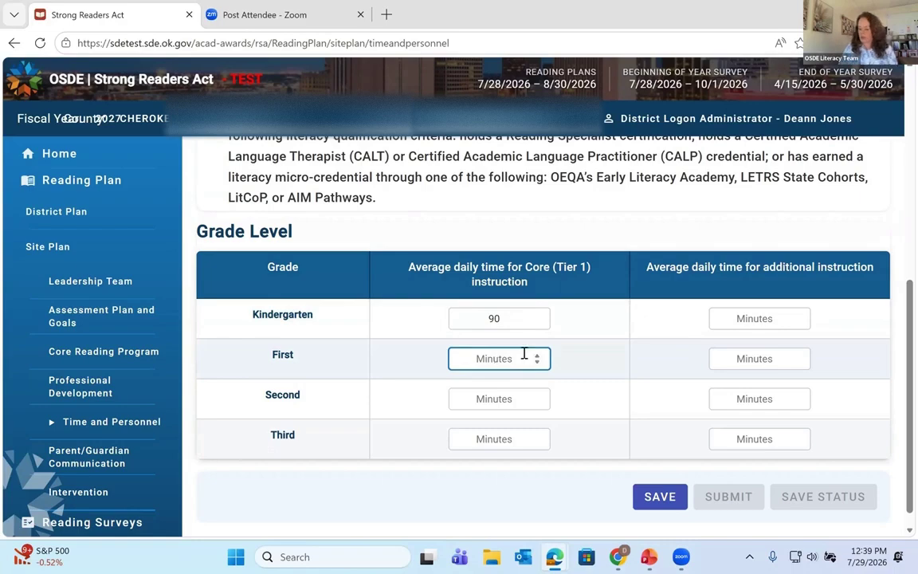
text(90)
key(Tab)
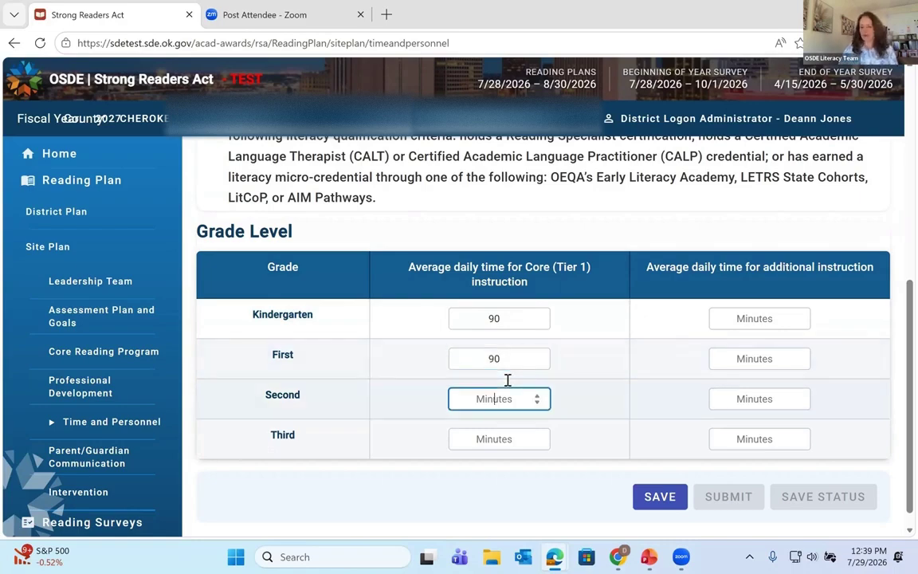
text(90)
click(527, 441)
text(9)
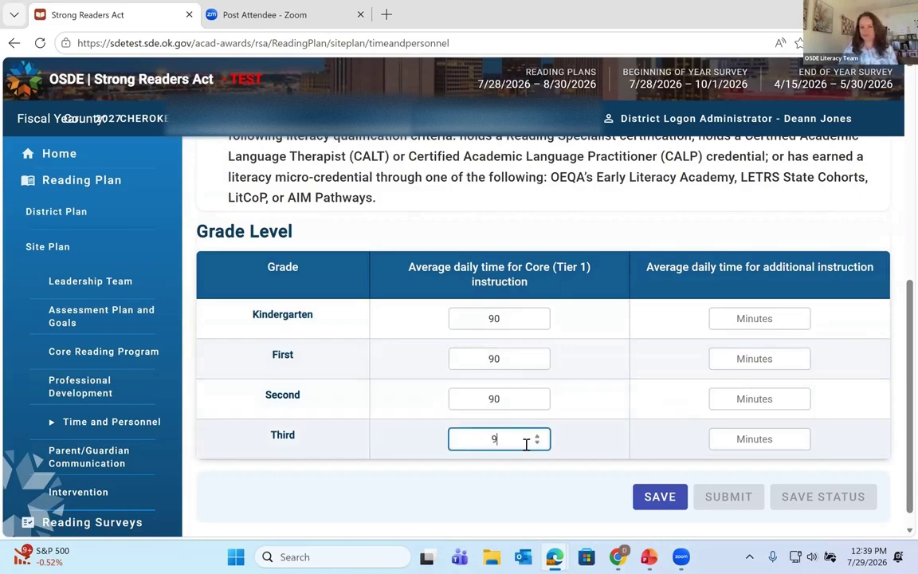
text(0)
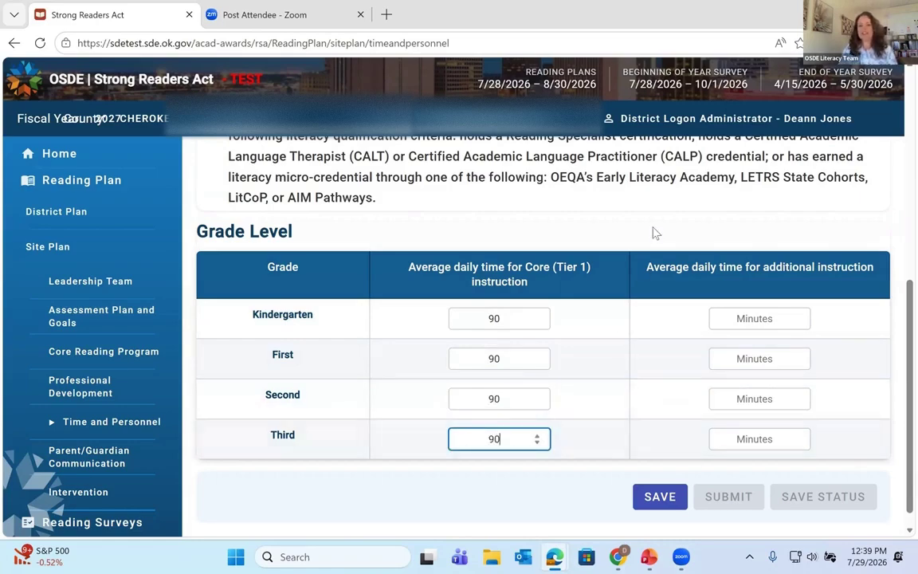
click(724, 281)
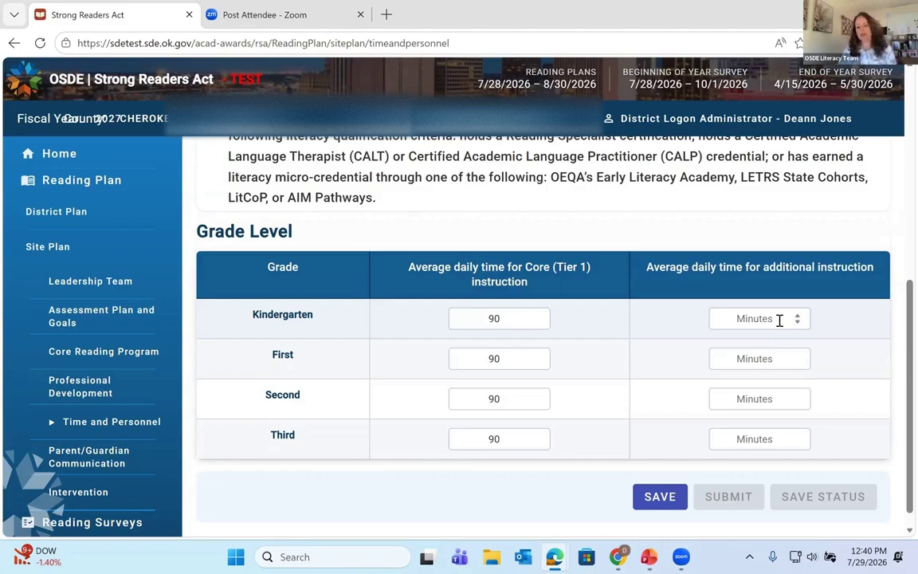
Step: Enter additional instruction minutes of 0, 30, 30 and 20 for Kindergarten through Third grade
click(779, 320)
text(0)
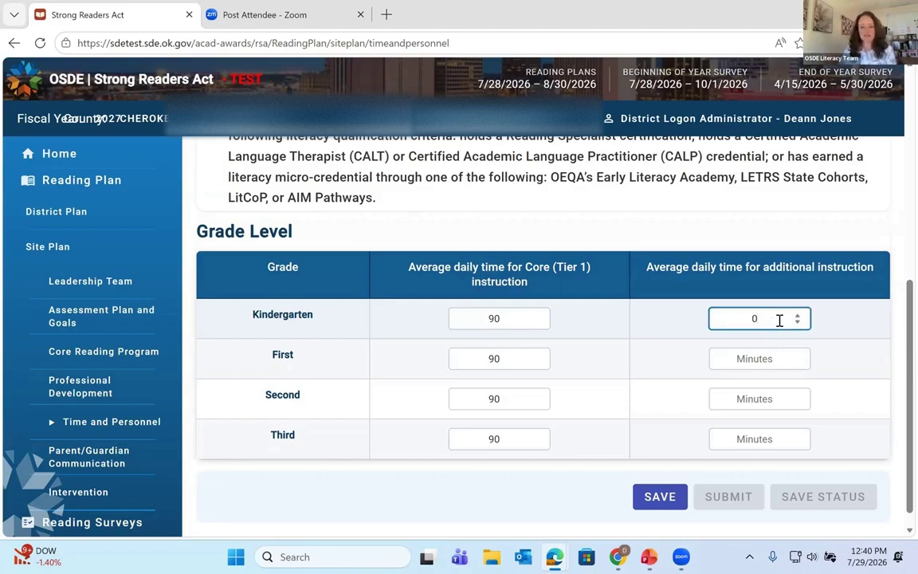
click(767, 360)
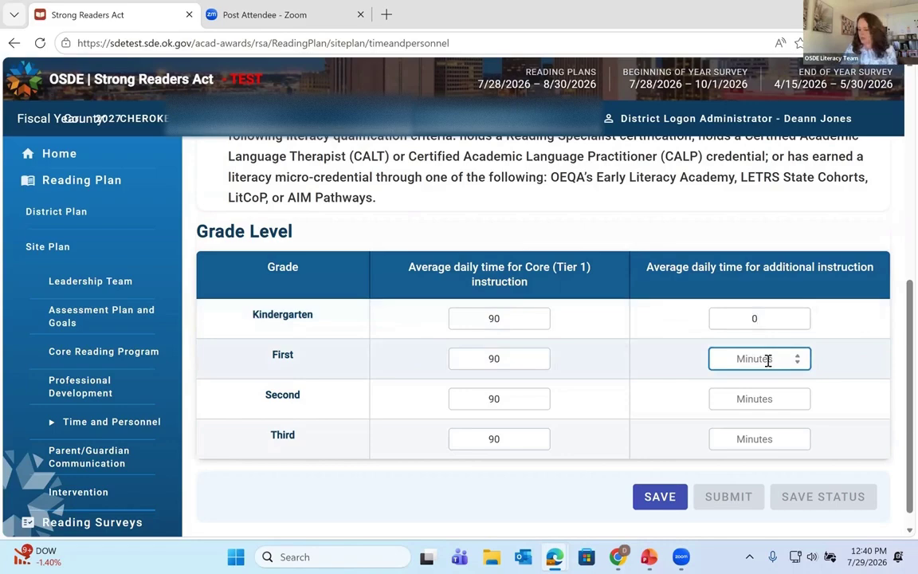
text(30)
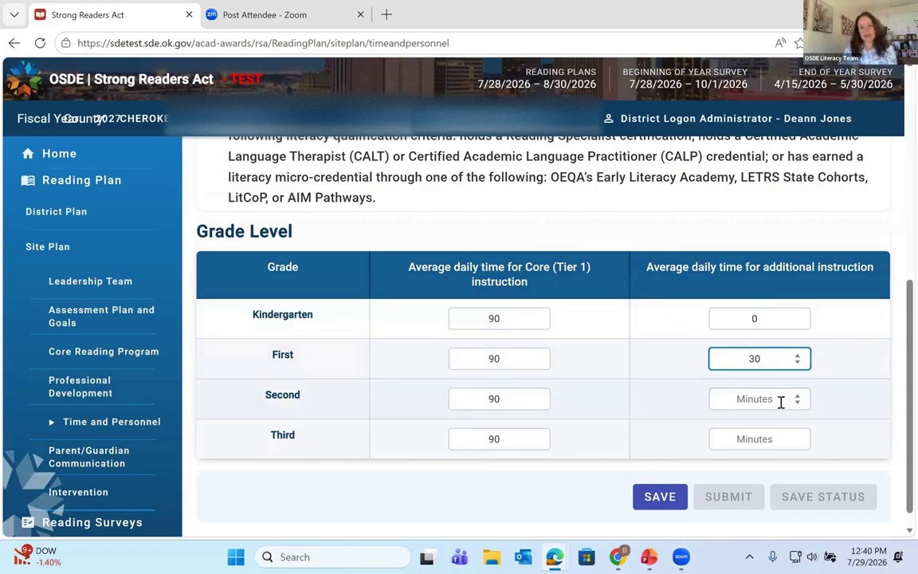
click(782, 401)
text(30)
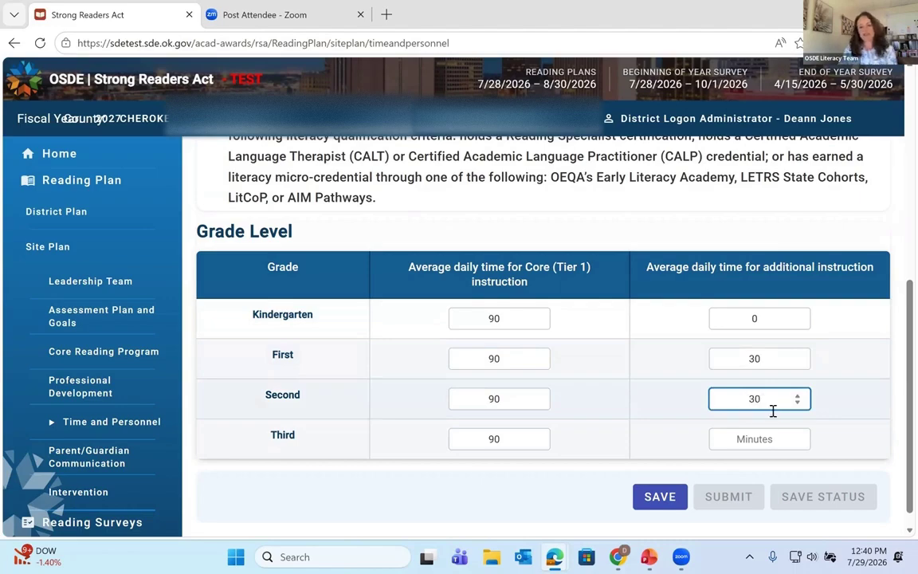
click(757, 434)
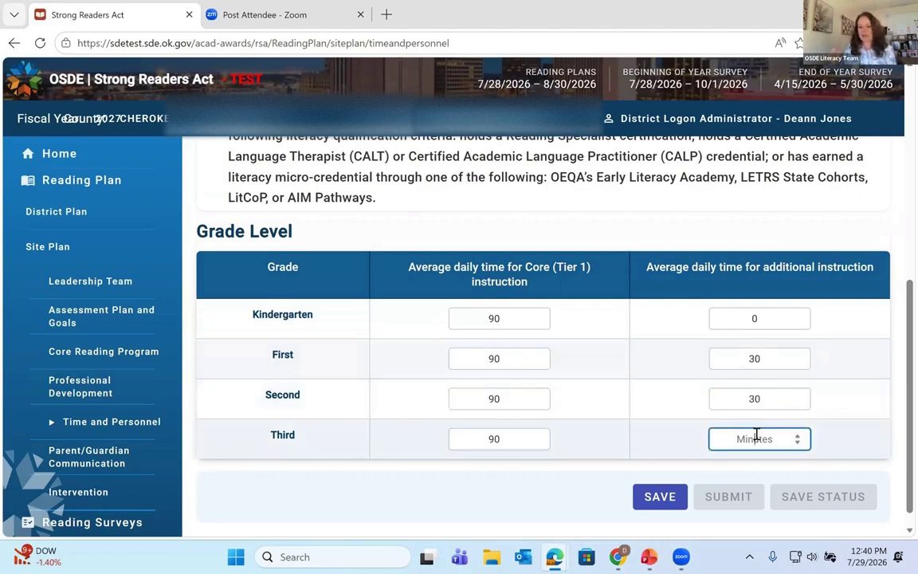
text(20)
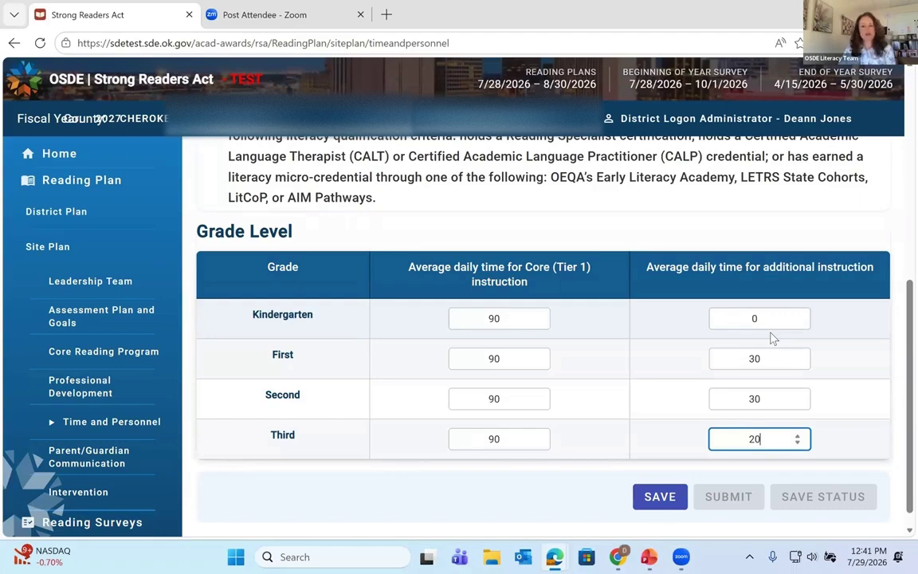
Step: Save and submit the Time and Personnel section
scroll(657, 444, down, 1)
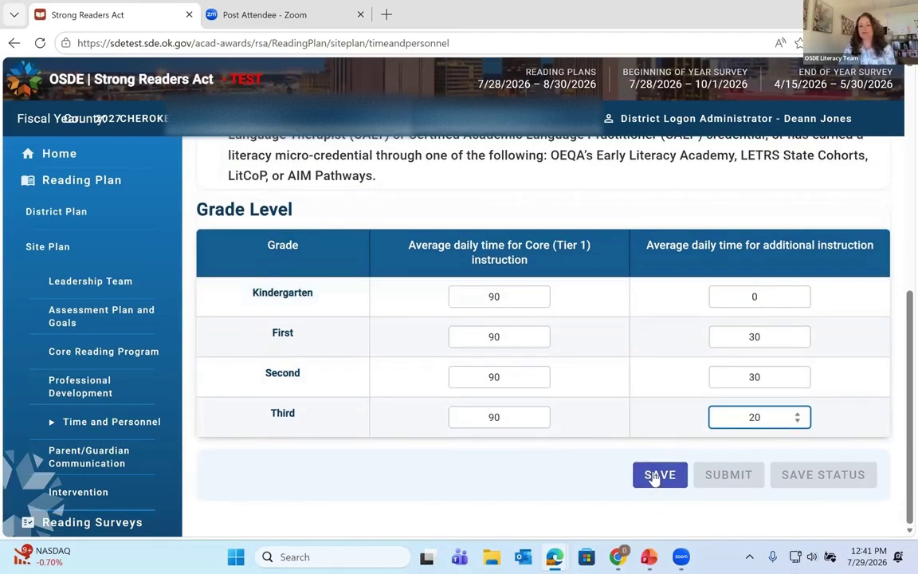
click(655, 475)
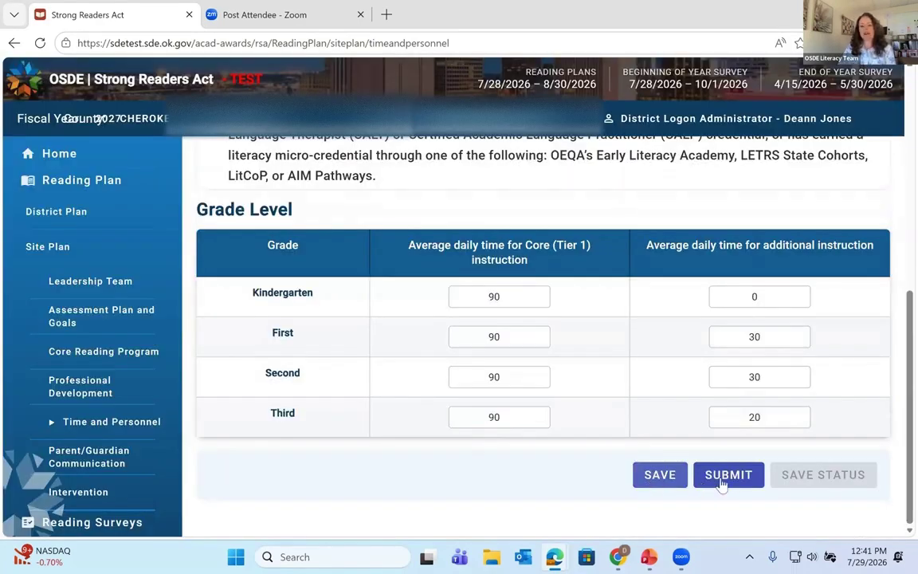
click(728, 476)
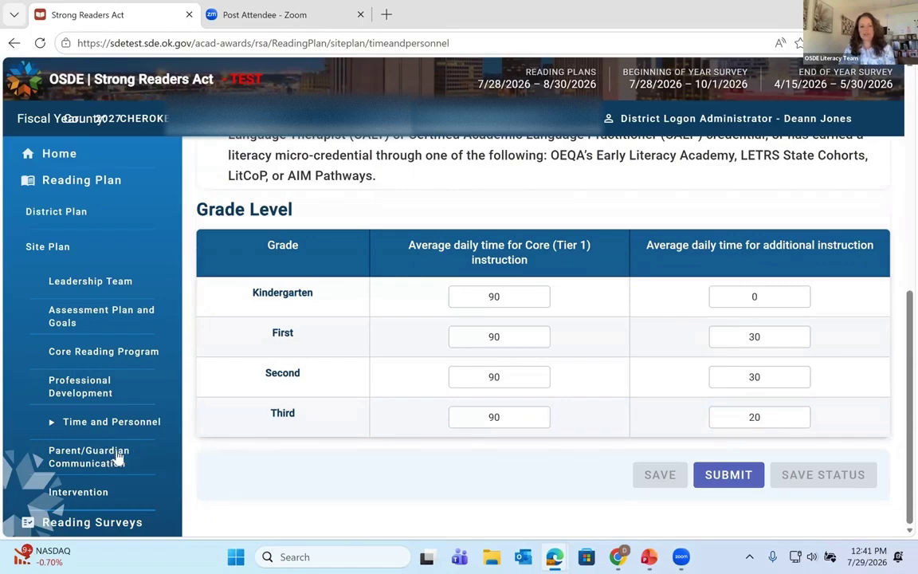
Step: In Parent/Guardian Communication, keep the first deadline at October 29, 2026
click(114, 460)
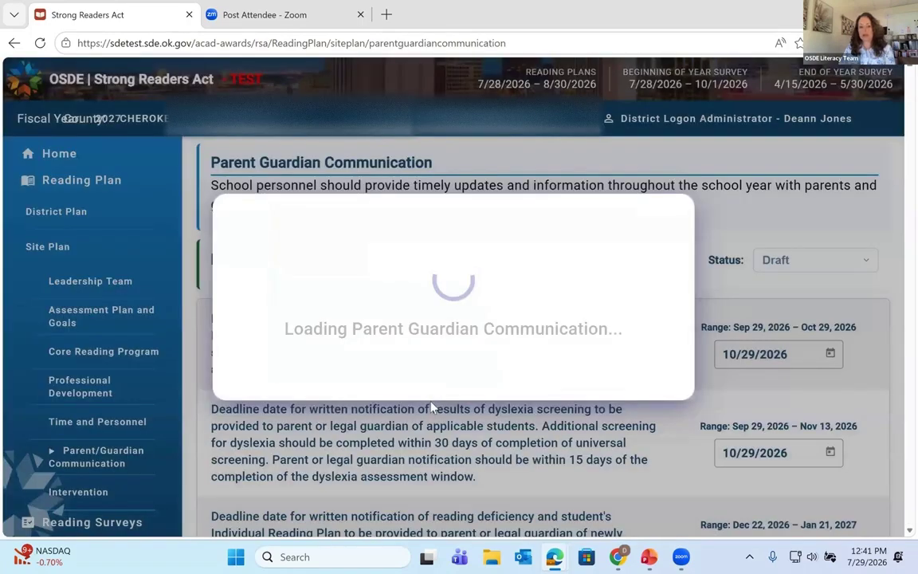
scroll(471, 395, down, 2)
scroll(470, 395, up, 2)
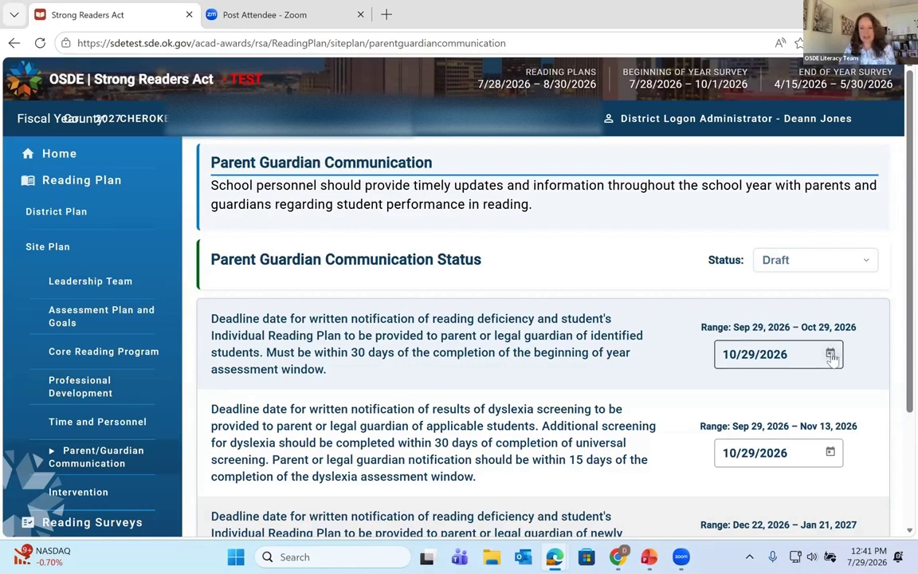
click(830, 353)
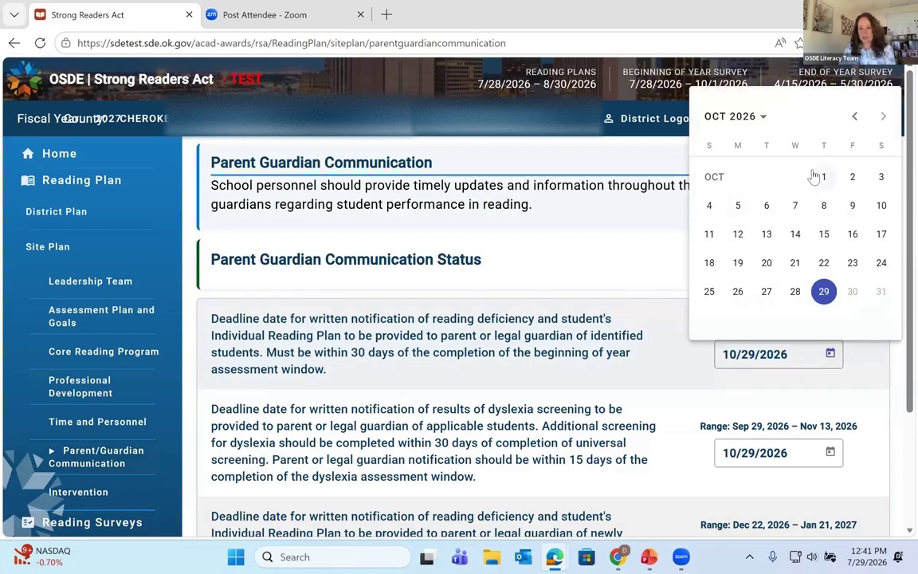
click(825, 293)
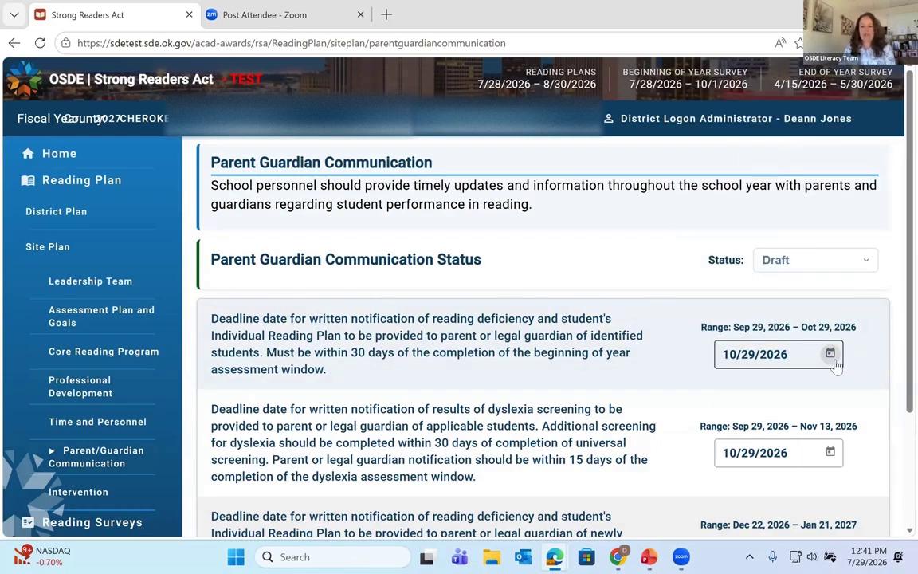
Step: Save and submit the Parent/Guardian Communication deadlines
scroll(835, 363, down, 1)
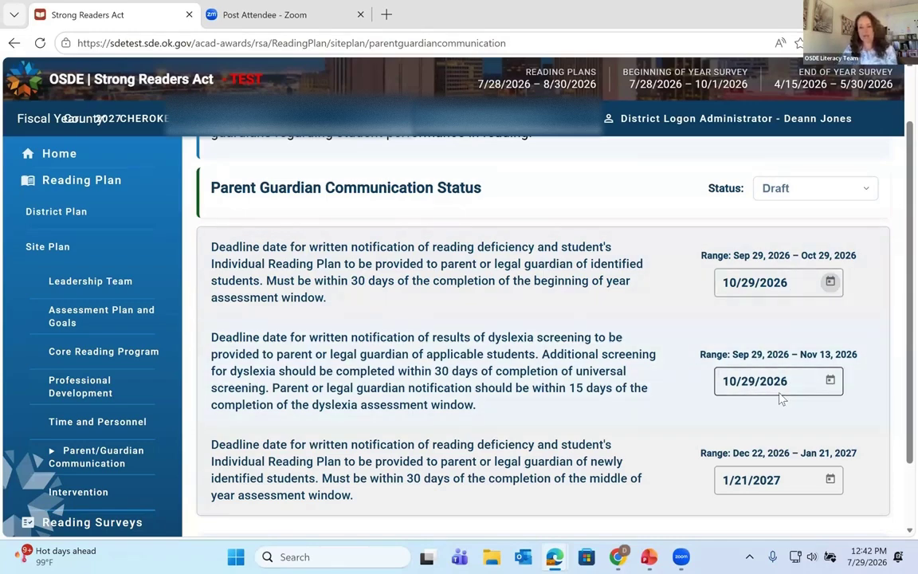
scroll(778, 386, down, 2)
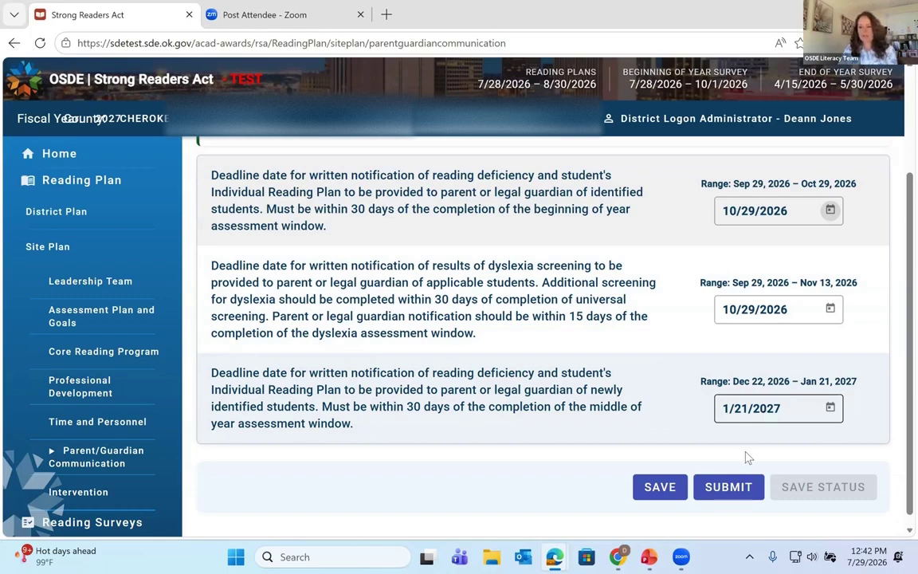
click(660, 488)
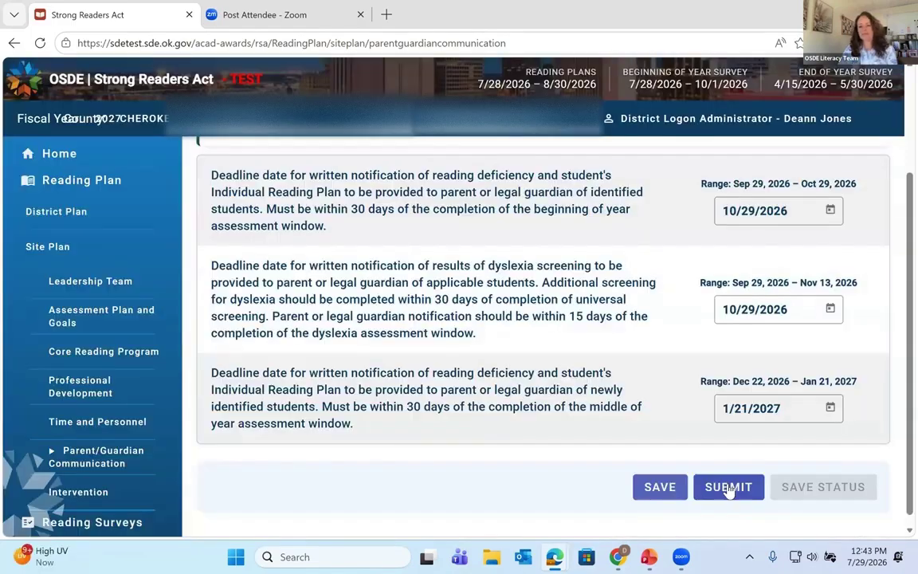
click(728, 488)
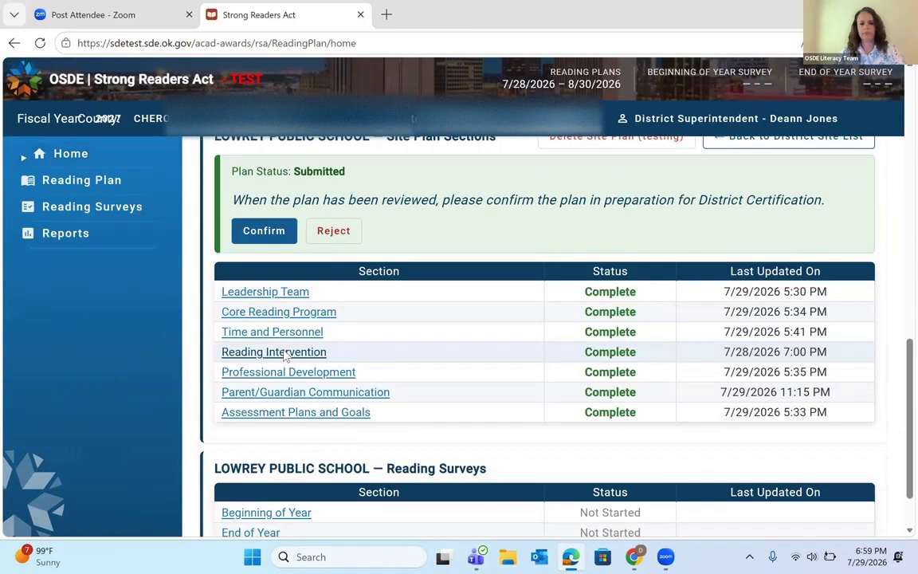
Step: Go to Reading Intervention and scroll through its Tier 2 and Tier 3 intervention table and back up
click(281, 353)
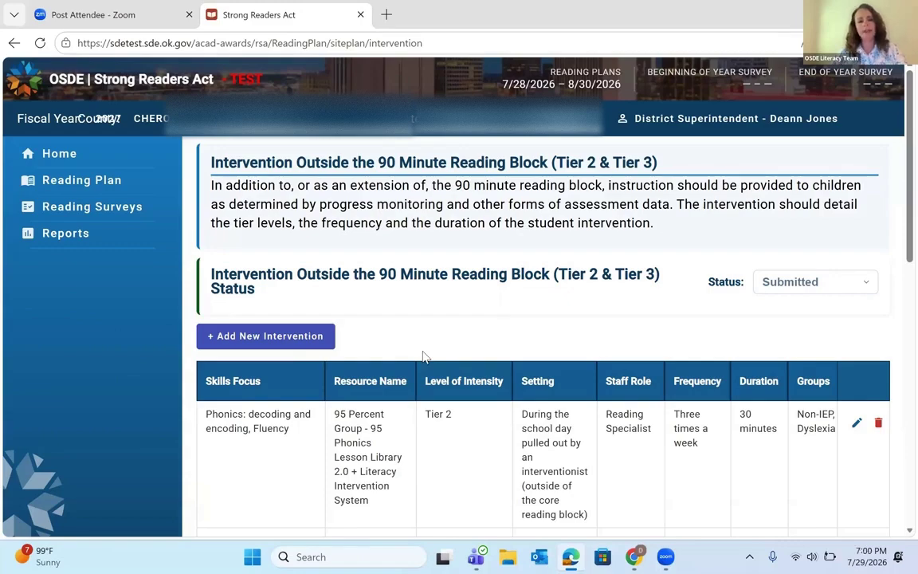
scroll(423, 357, down, 1)
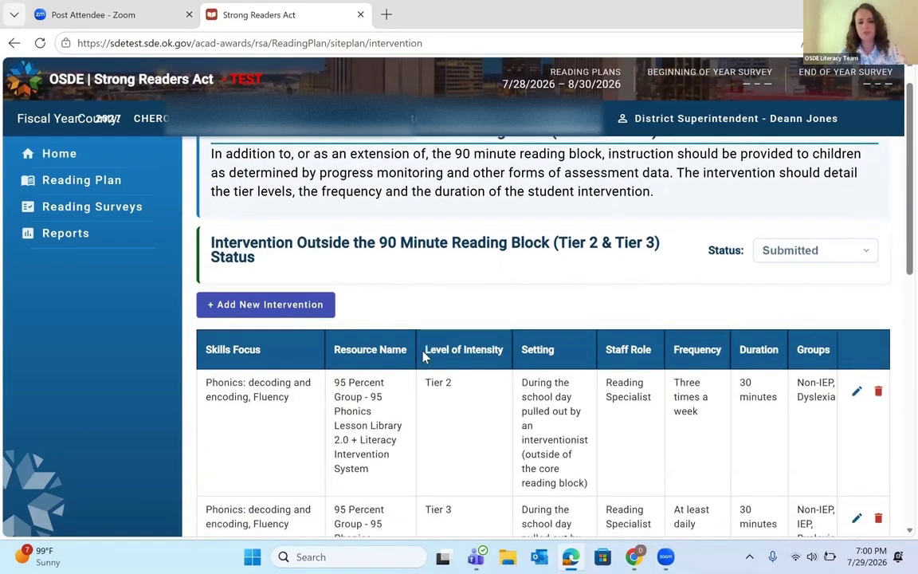
scroll(425, 355, down, 1)
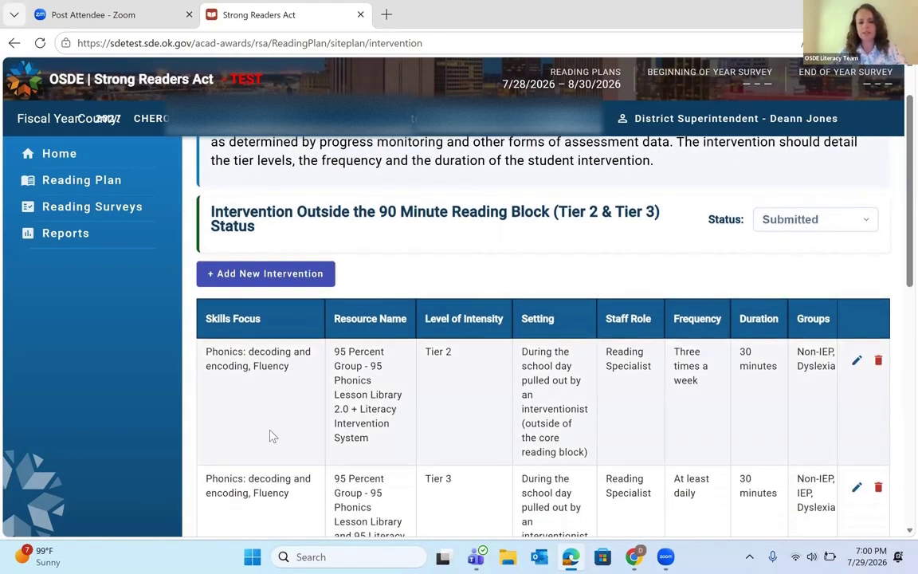
scroll(268, 434, down, 2)
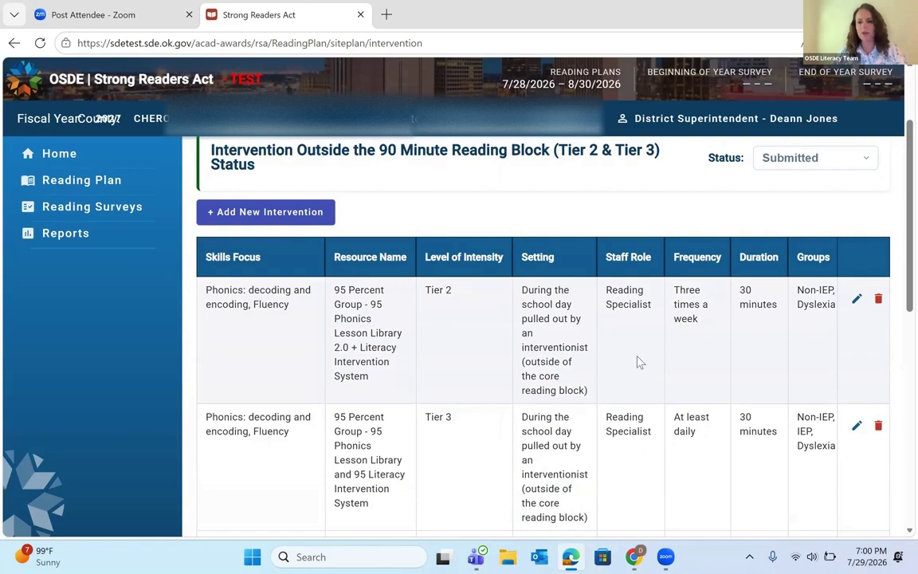
scroll(474, 386, down, 3)
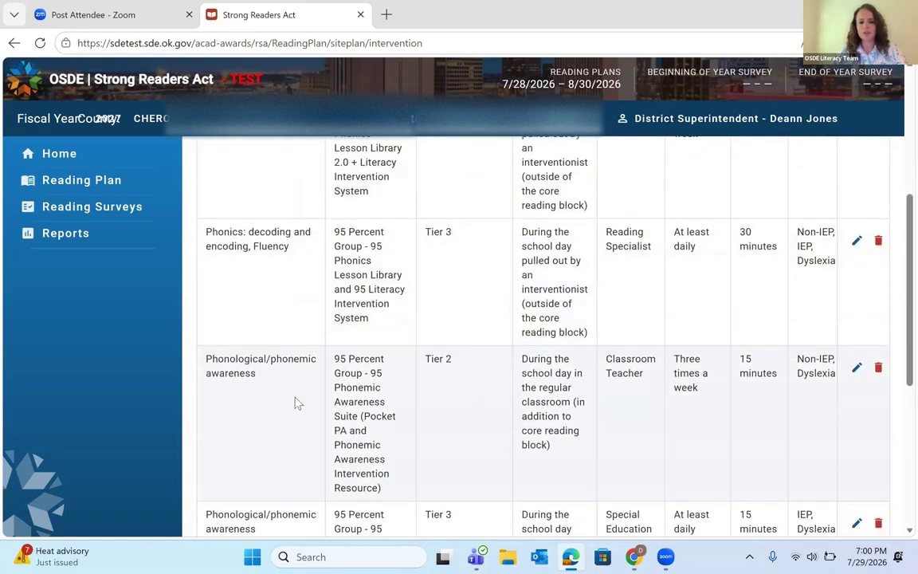
scroll(295, 402, down, 1)
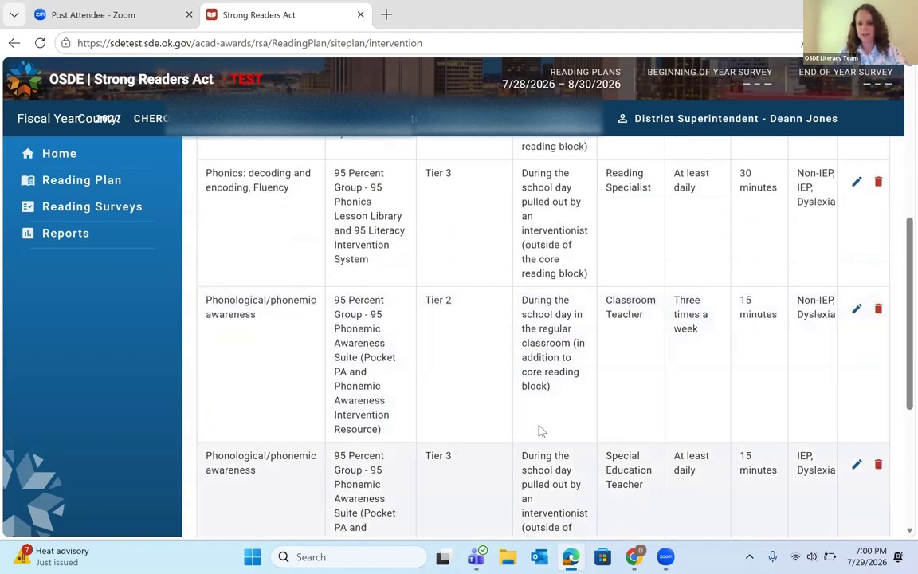
scroll(396, 395, down, 2)
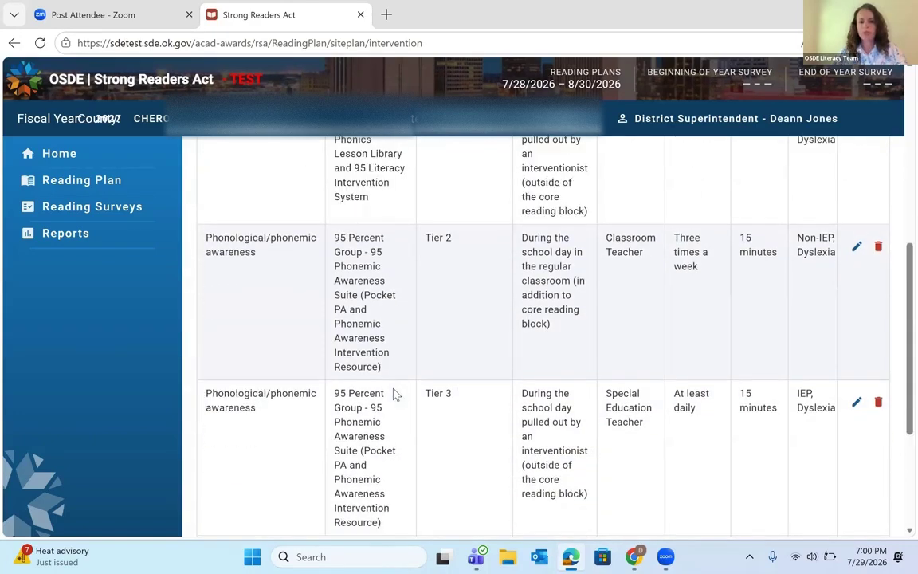
scroll(395, 394, down, 2)
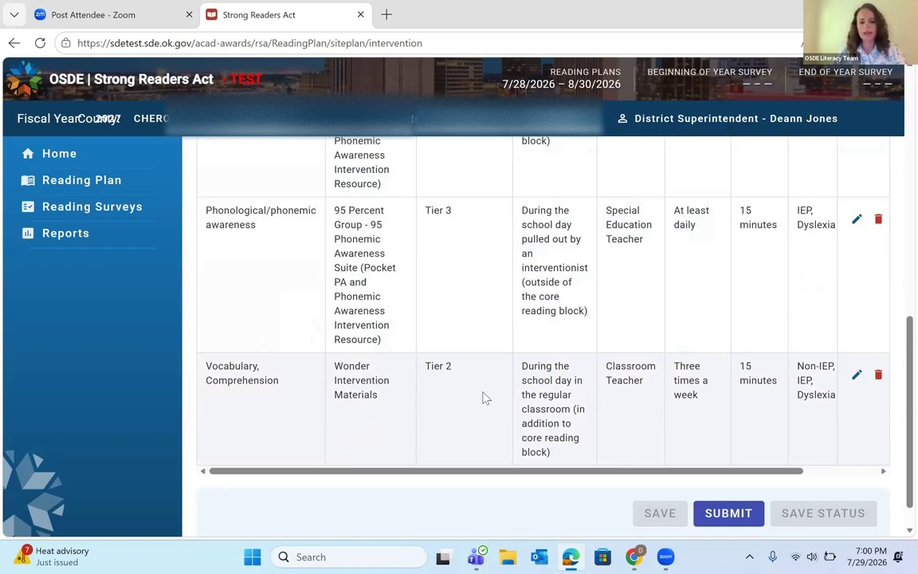
scroll(485, 399, up, 1)
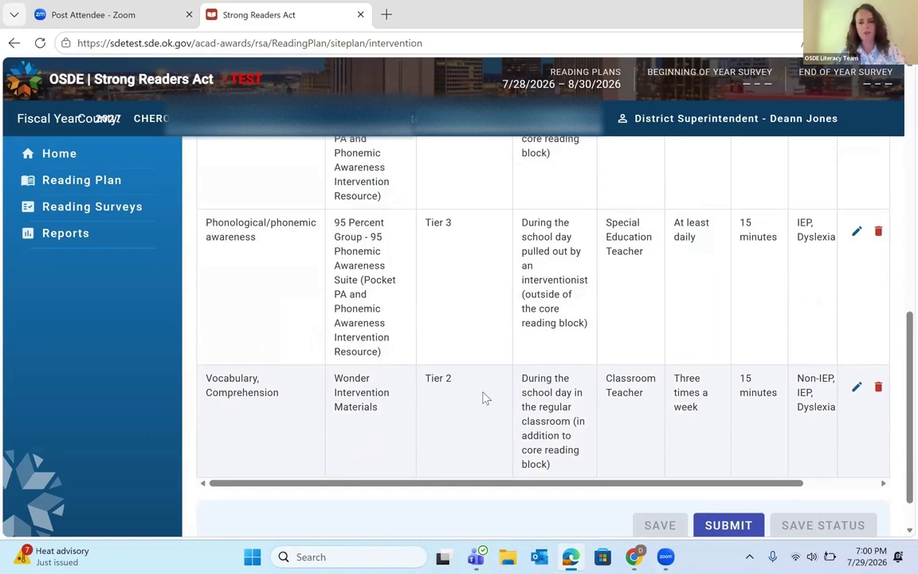
scroll(485, 399, up, 5)
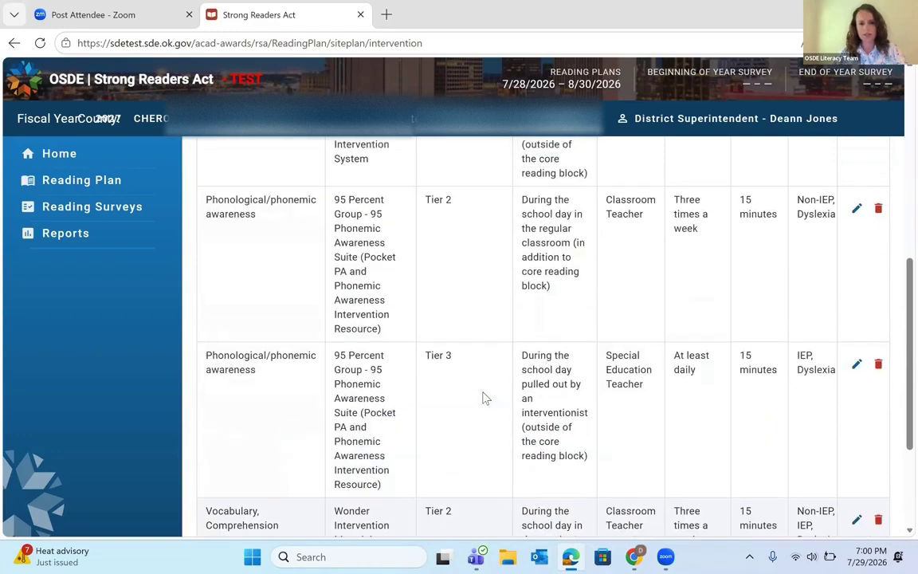
scroll(485, 399, up, 5)
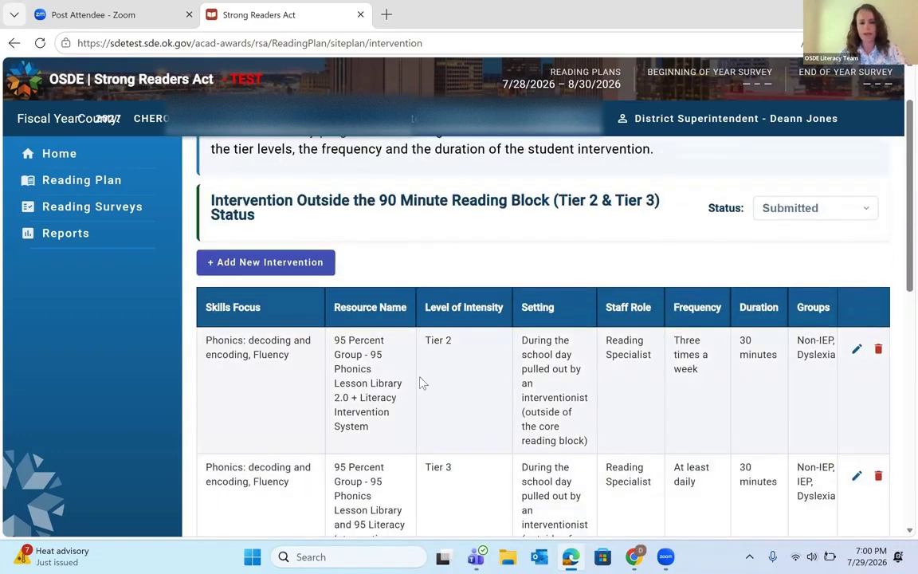
Step: Add a new intervention record with Vocabulary and Comprehension ticked as its skills focus
click(276, 266)
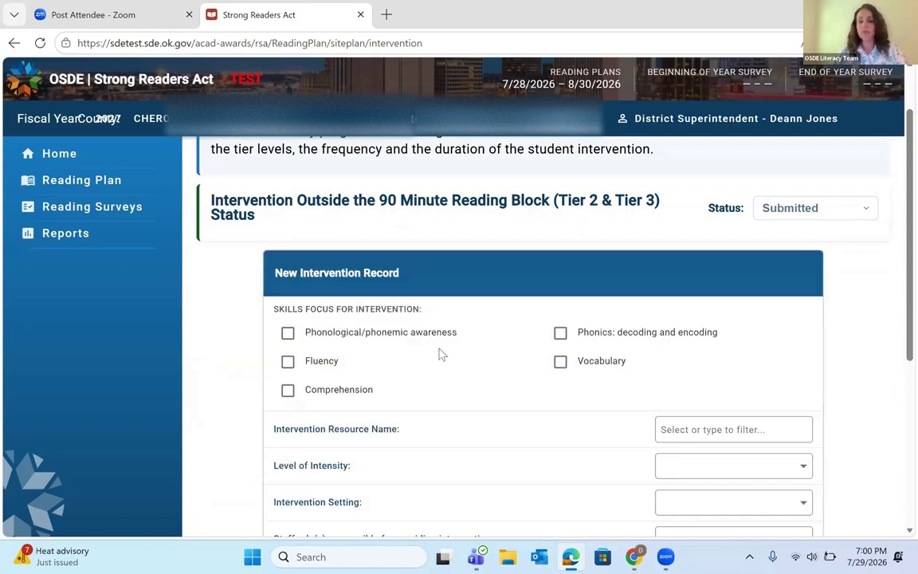
click(563, 365)
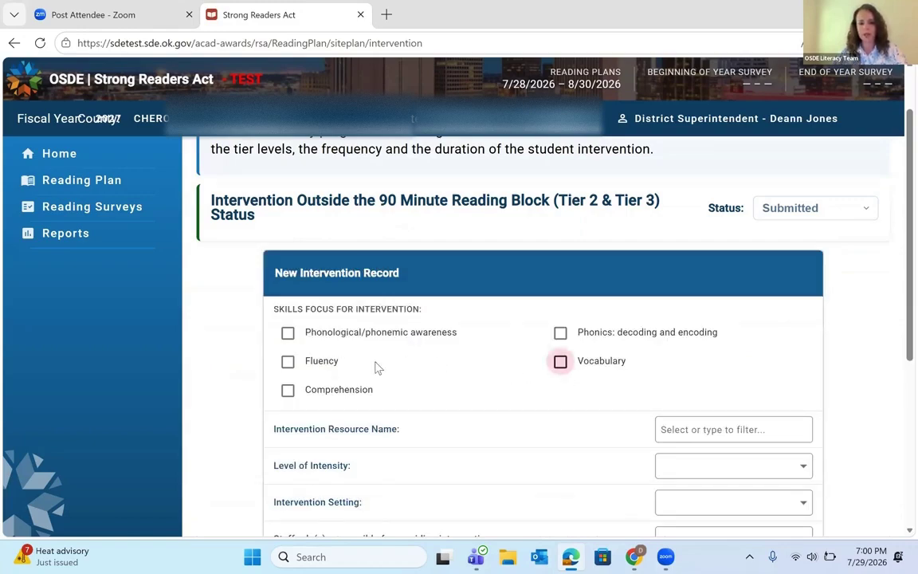
click(289, 390)
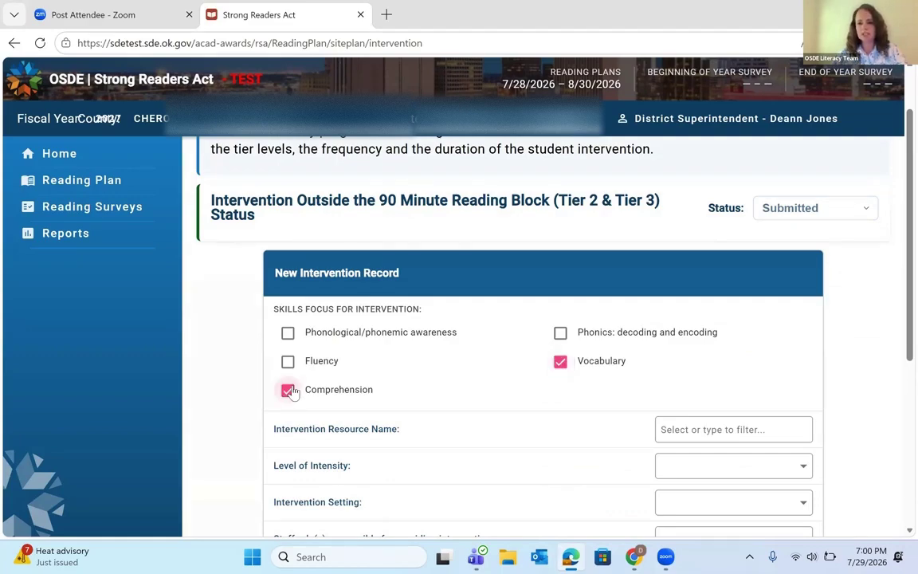
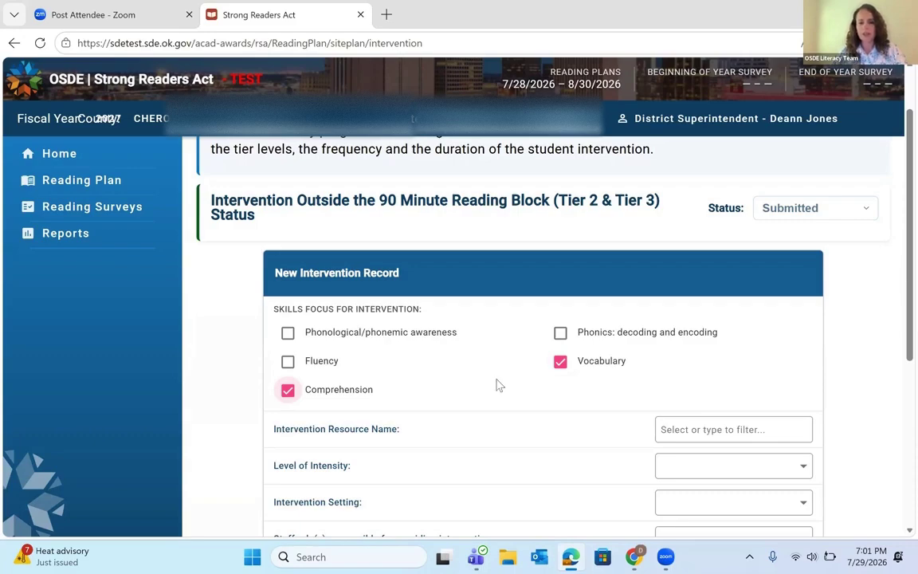
Step: Choose Other, at the bottom of the list, as the Intervention Resource Name
scroll(495, 385, down, 1)
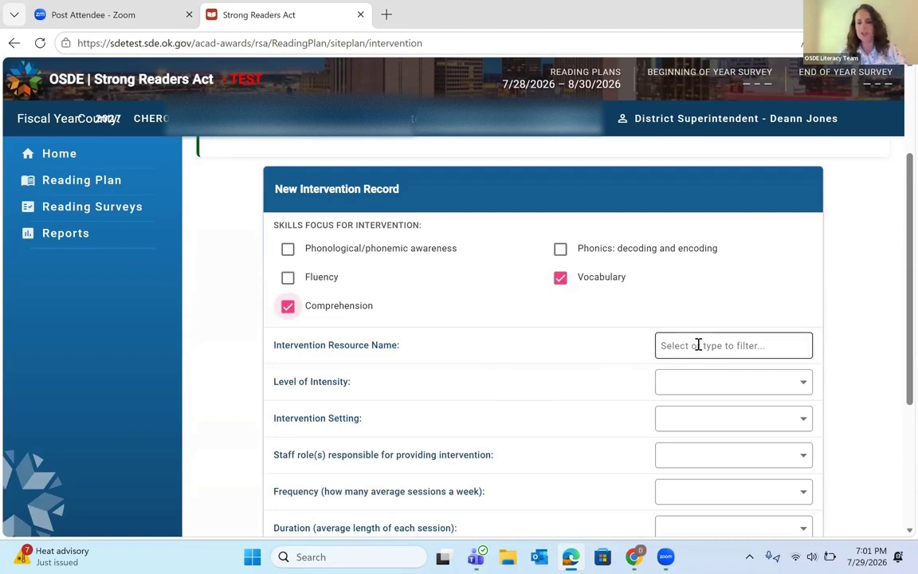
click(699, 345)
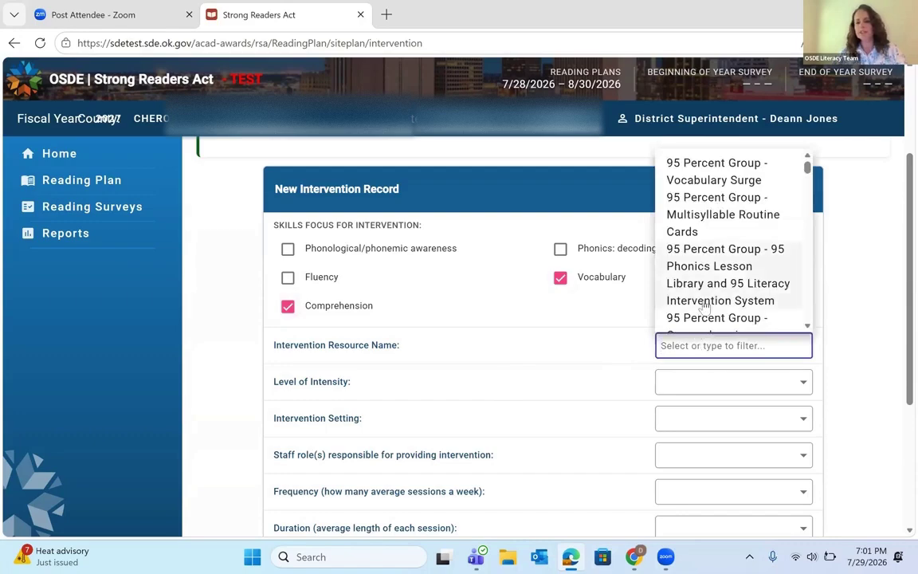
scroll(705, 308, down, 2)
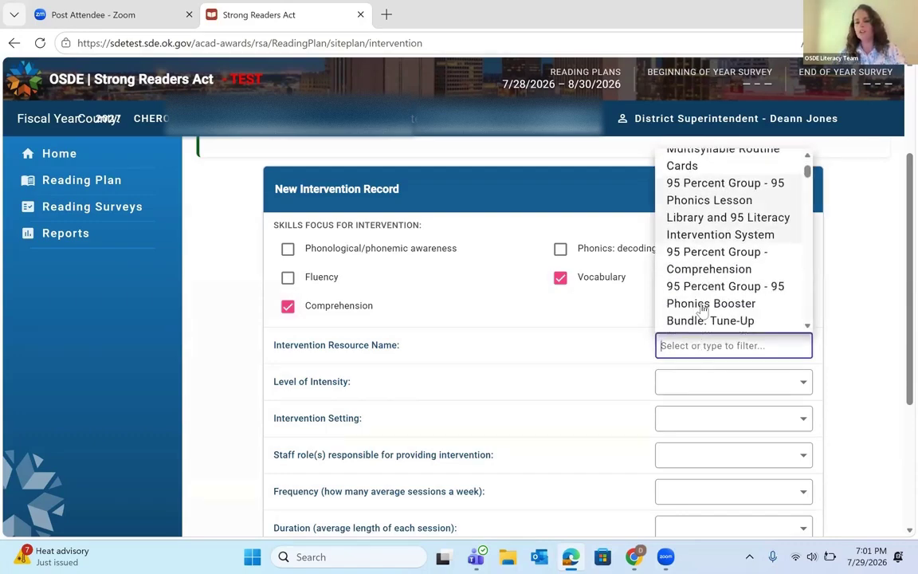
scroll(703, 309, down, 1)
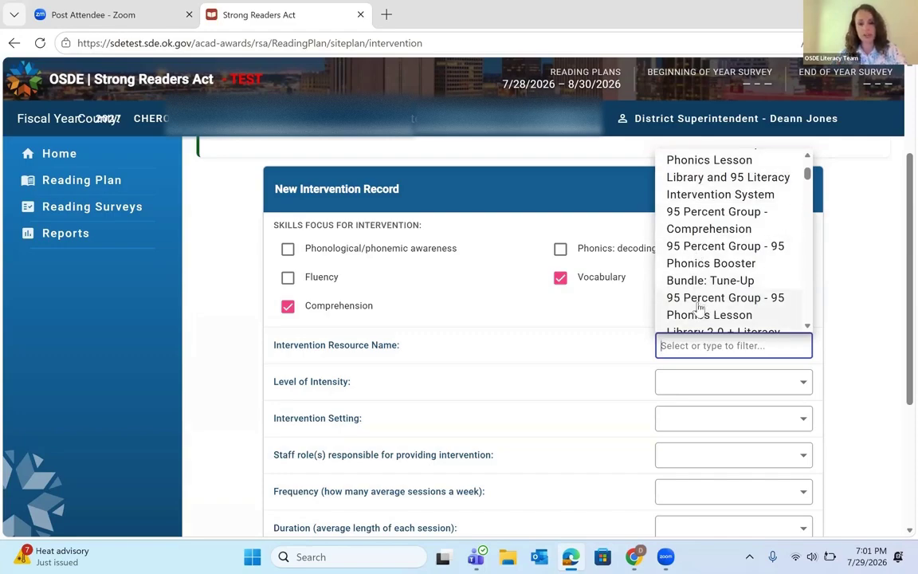
scroll(698, 306, down, 1)
scroll(696, 287, up, 1)
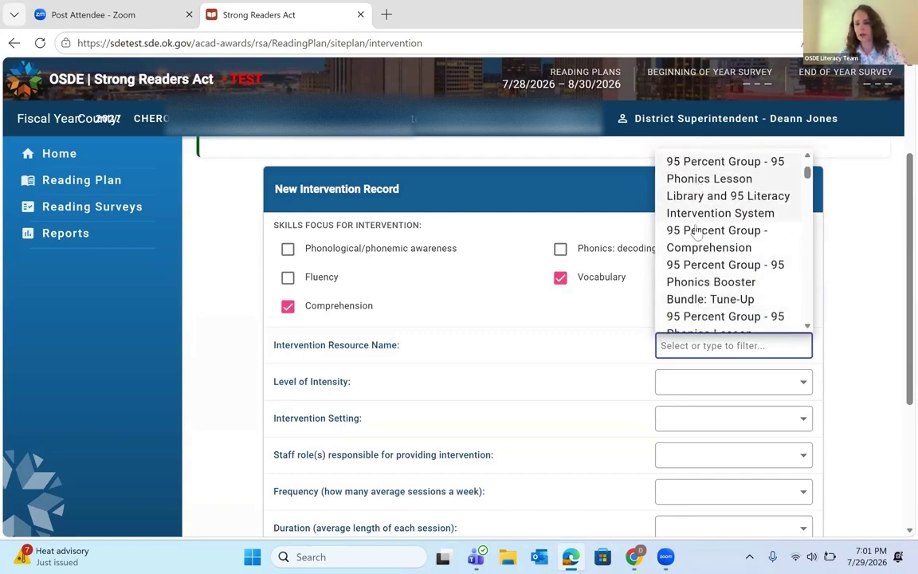
scroll(693, 301, down, 1)
scroll(689, 306, down, 4)
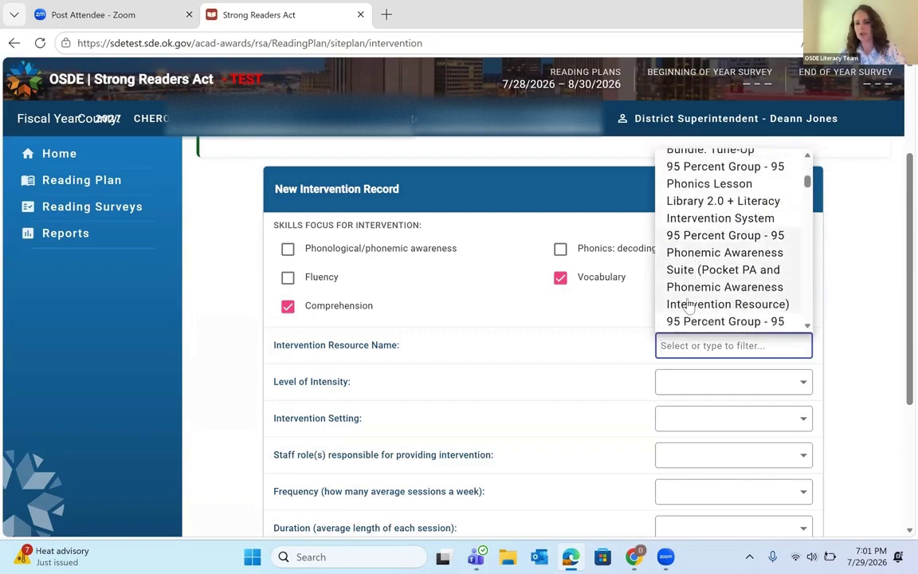
scroll(689, 306, down, 4)
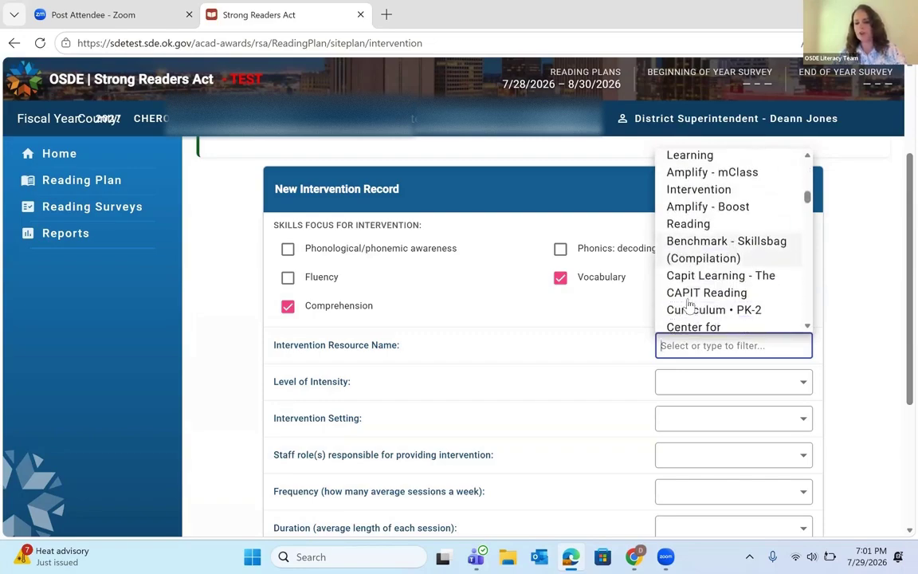
scroll(689, 305, down, 2)
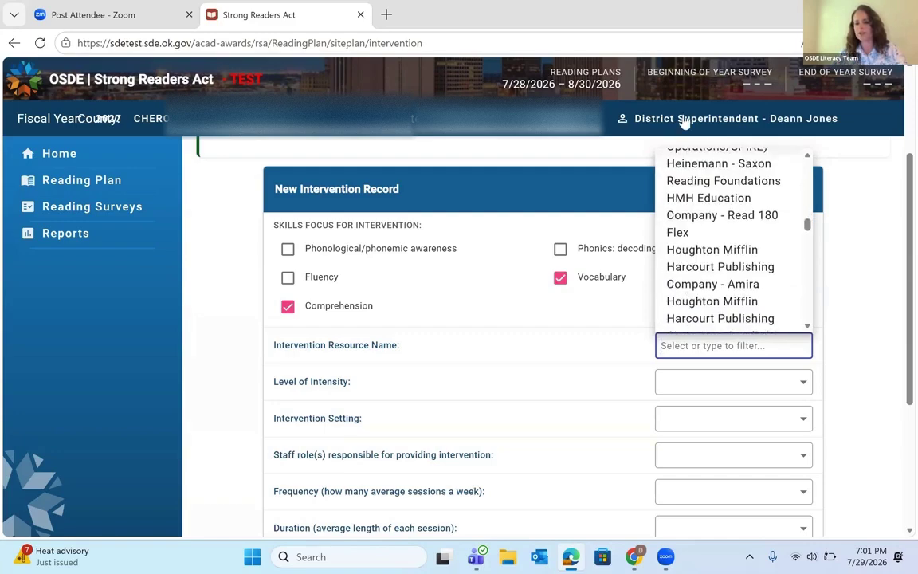
scroll(720, 275, down, 4)
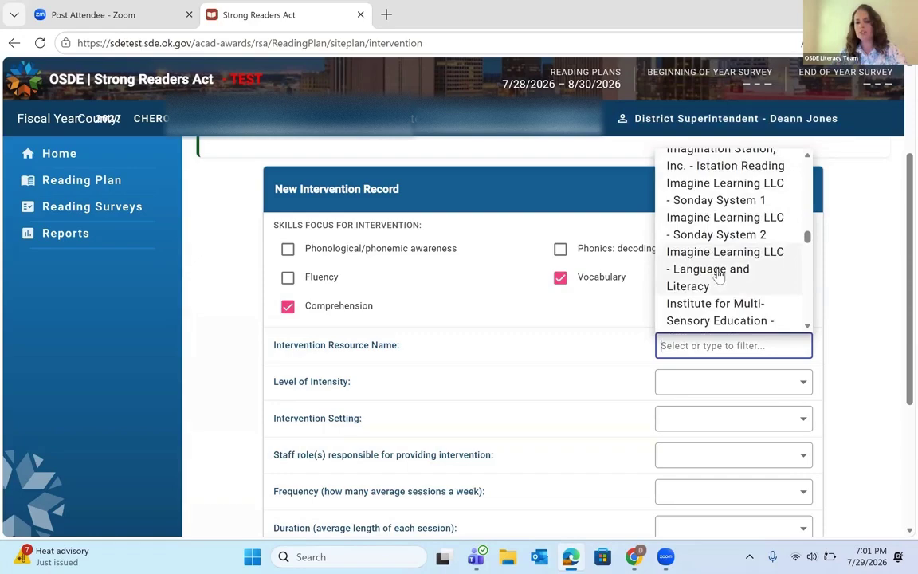
scroll(719, 275, down, 2)
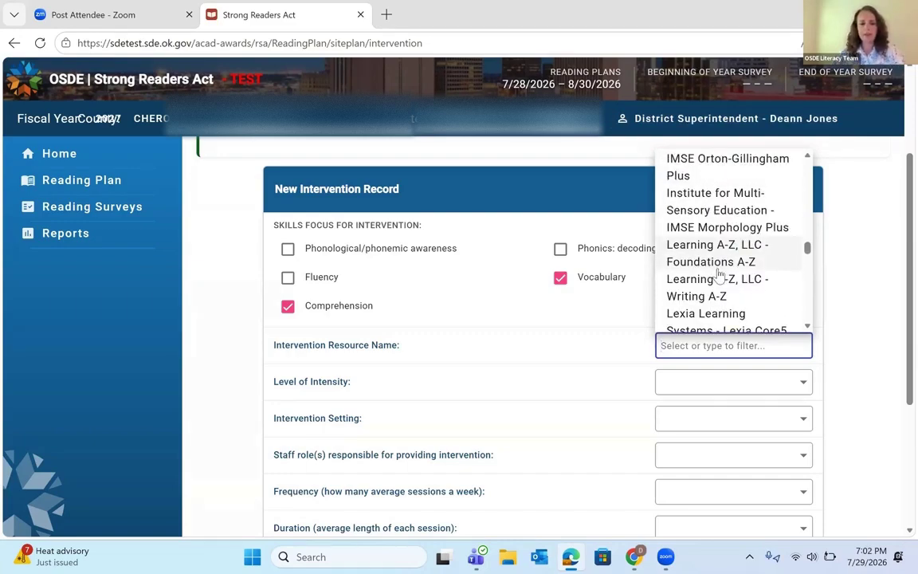
scroll(719, 275, down, 3)
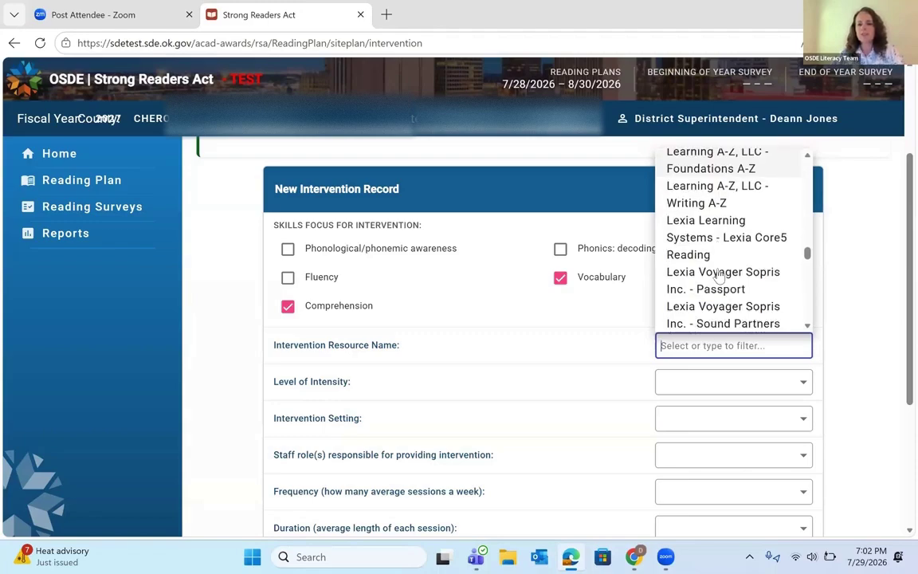
scroll(720, 275, down, 1)
scroll(719, 274, down, 10)
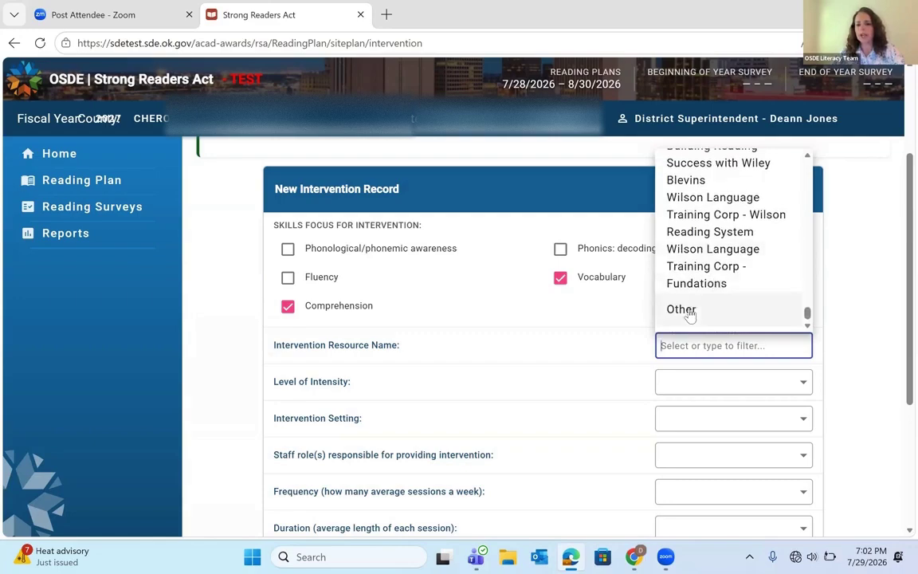
click(690, 313)
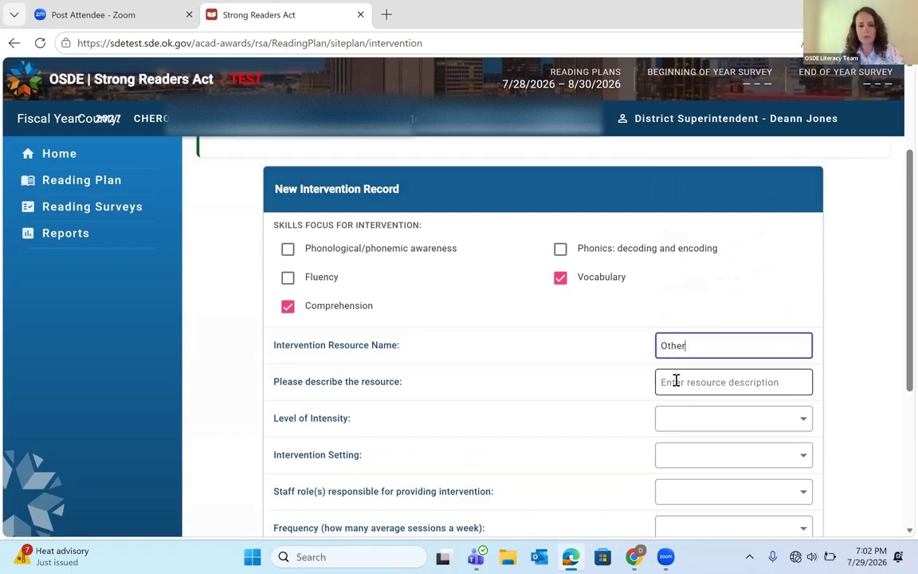
Step: Describe the resource as 'Wonders Intervention Materials'
click(676, 382)
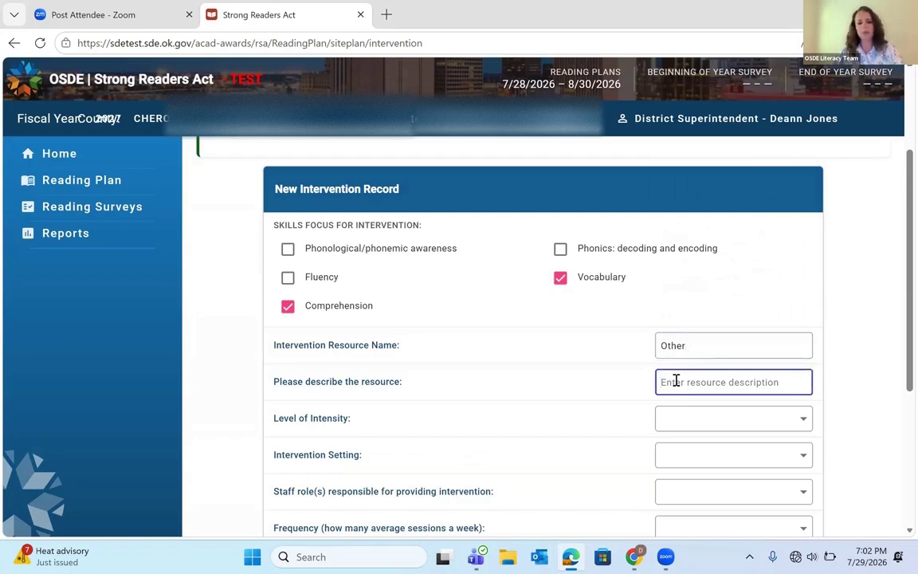
text(Wonders)
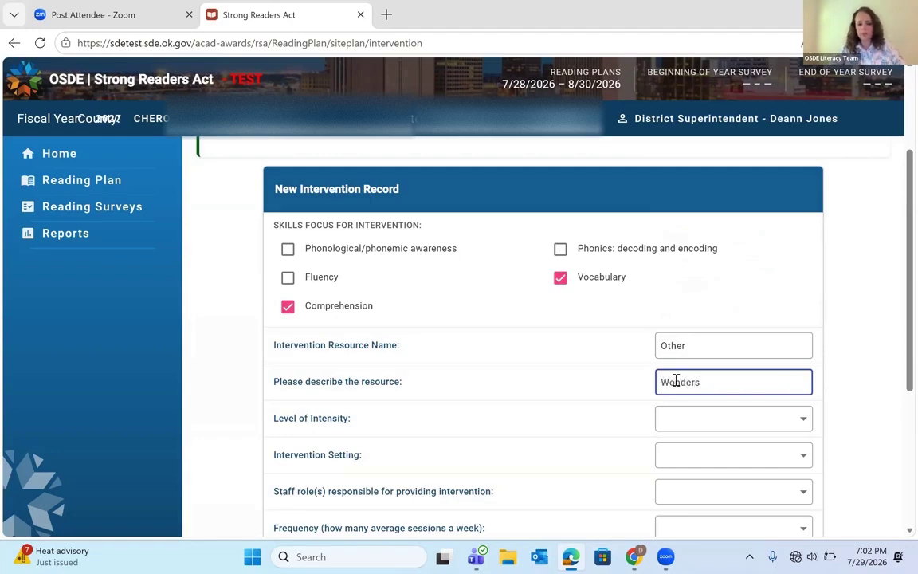
text( Inter)
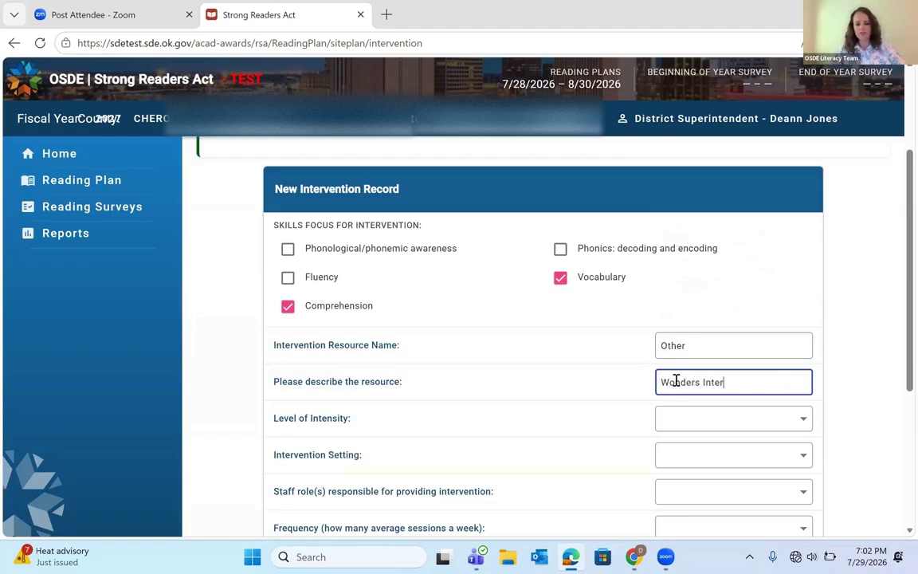
text(vention Mater)
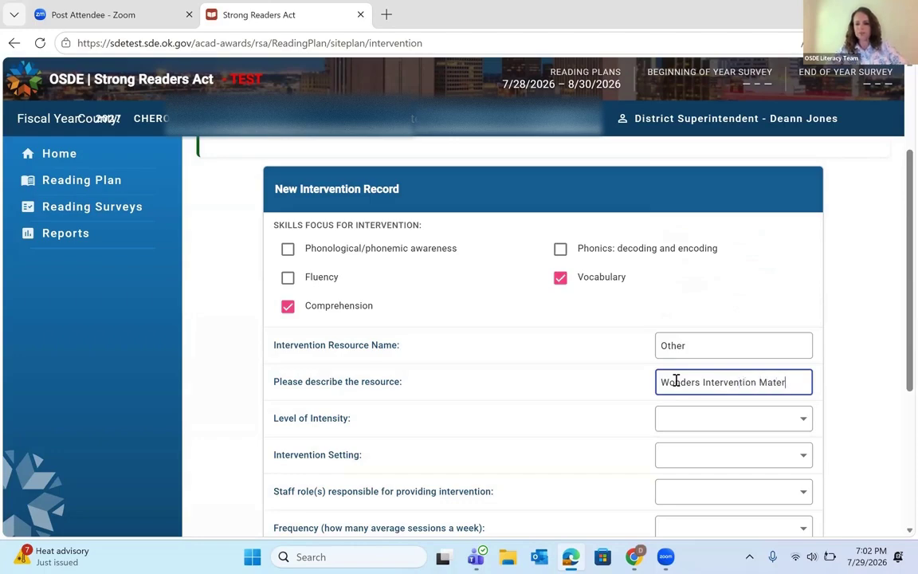
text(ials)
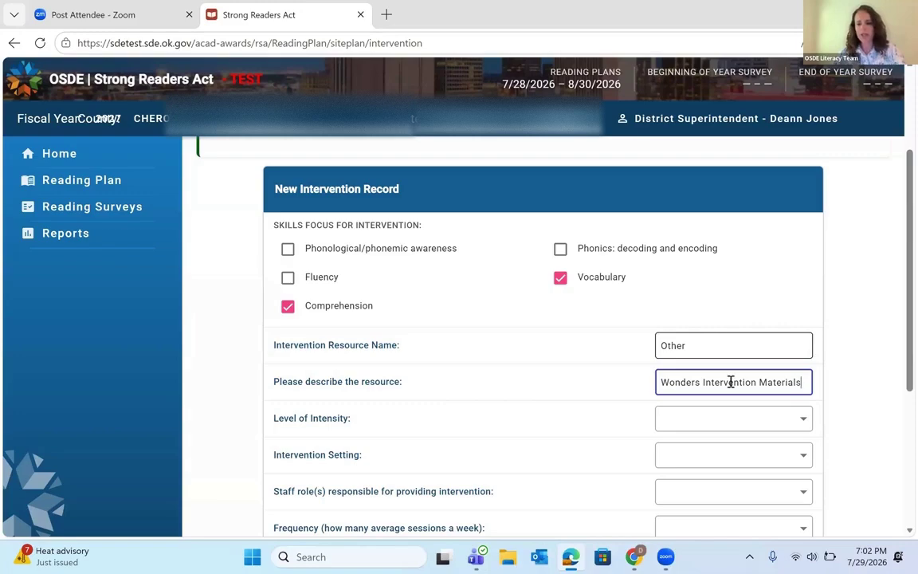
Step: Set intensity to Tier 3 and setting to pulled out by an interventionist during the school day
click(722, 422)
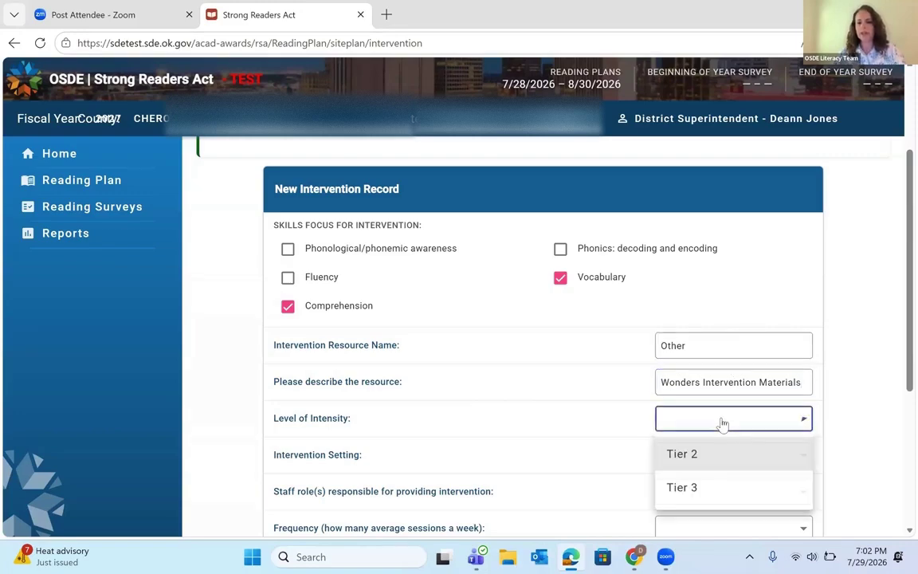
click(696, 490)
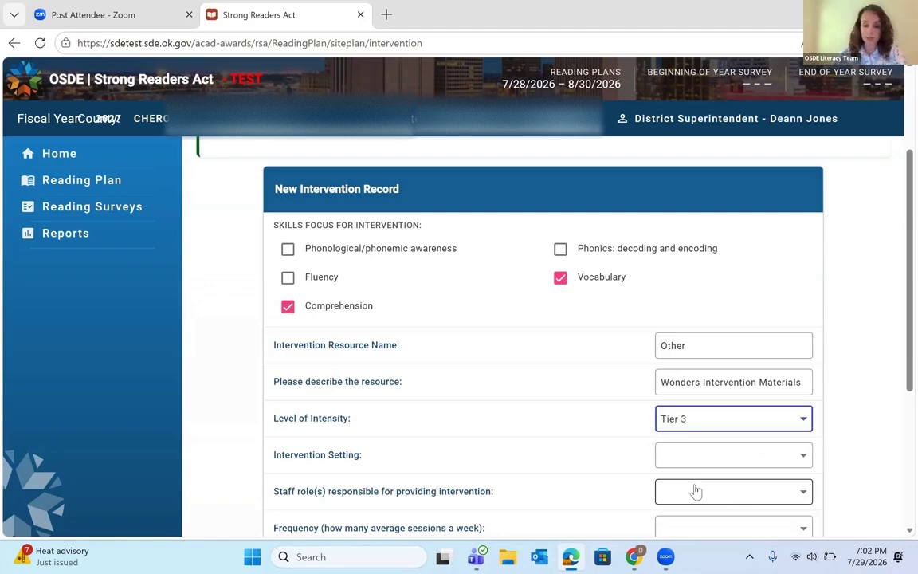
scroll(696, 491, down, 1)
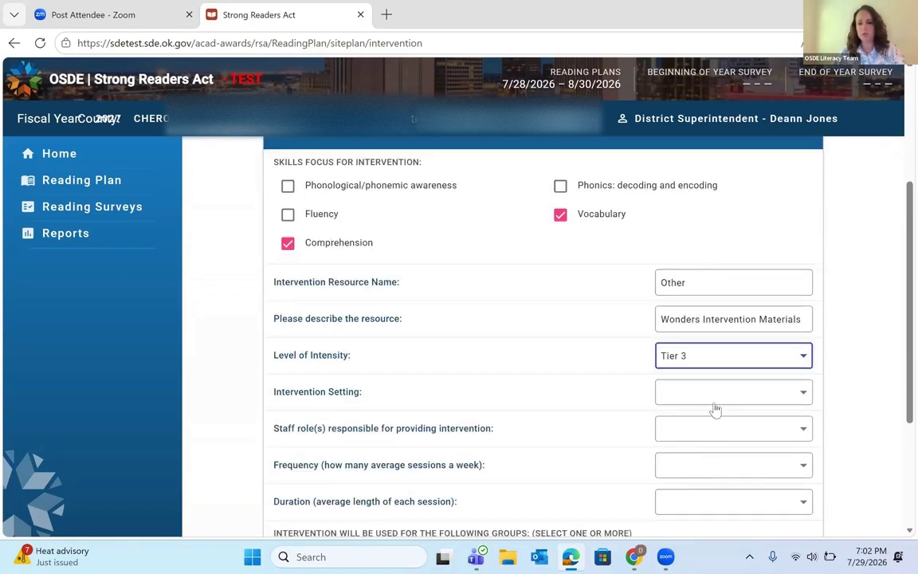
click(715, 396)
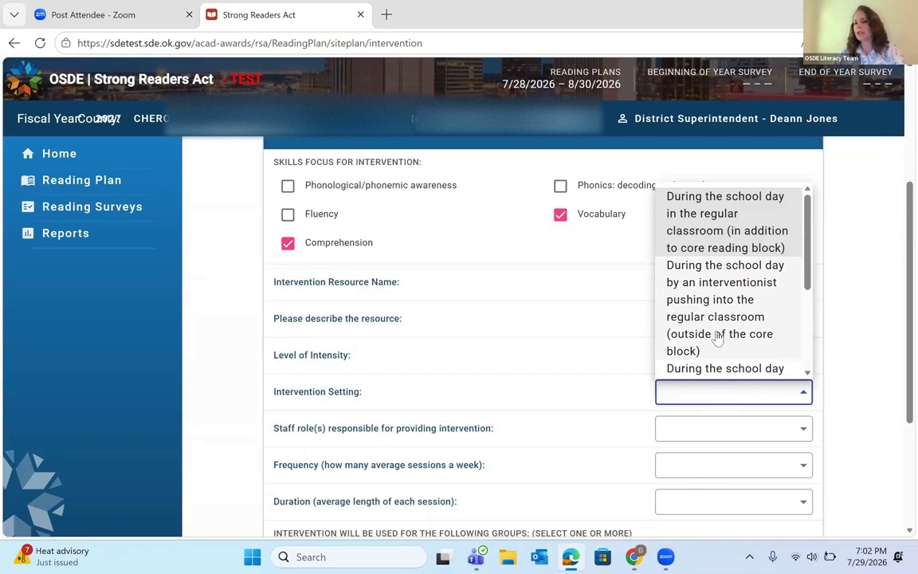
scroll(718, 339, down, 3)
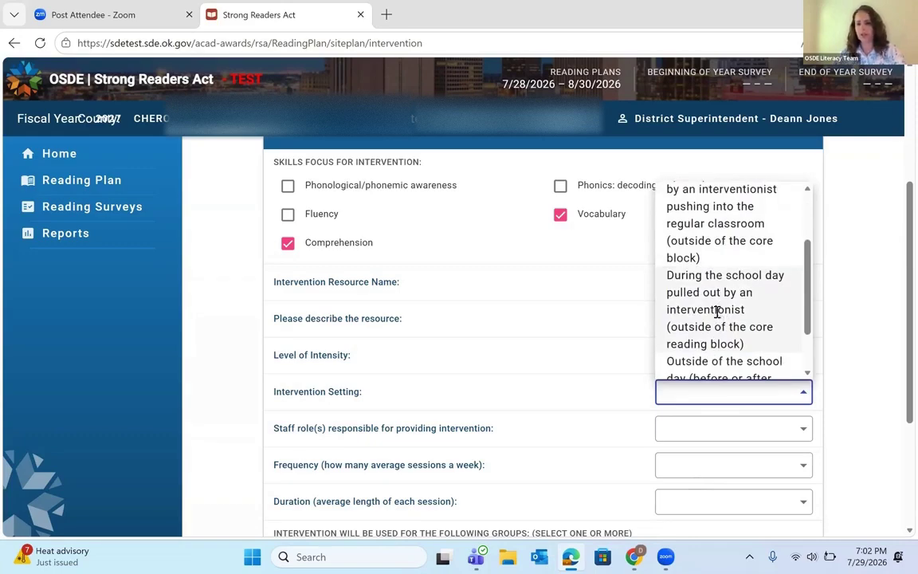
click(718, 317)
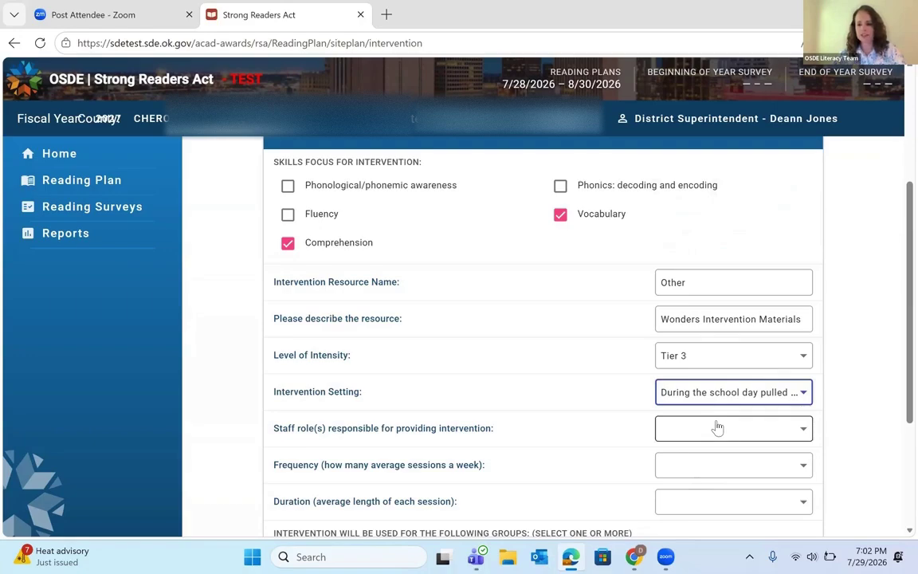
Step: Browse the available Staff role choices
click(717, 428)
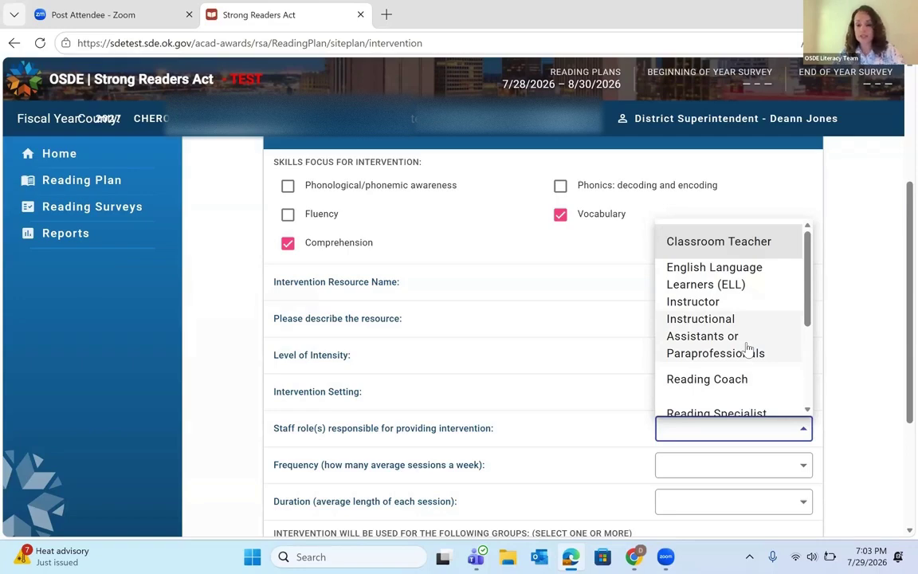
scroll(748, 348, down, 3)
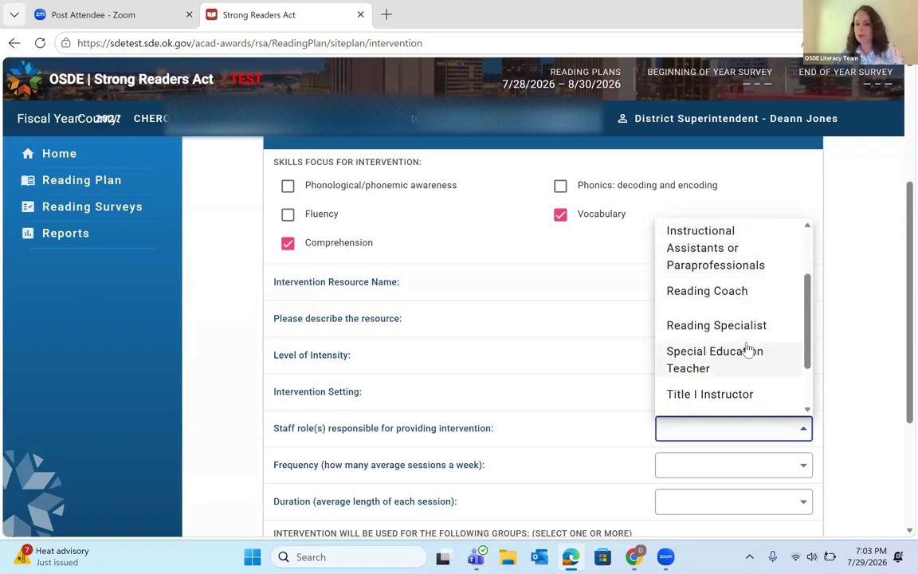
scroll(748, 348, down, 1)
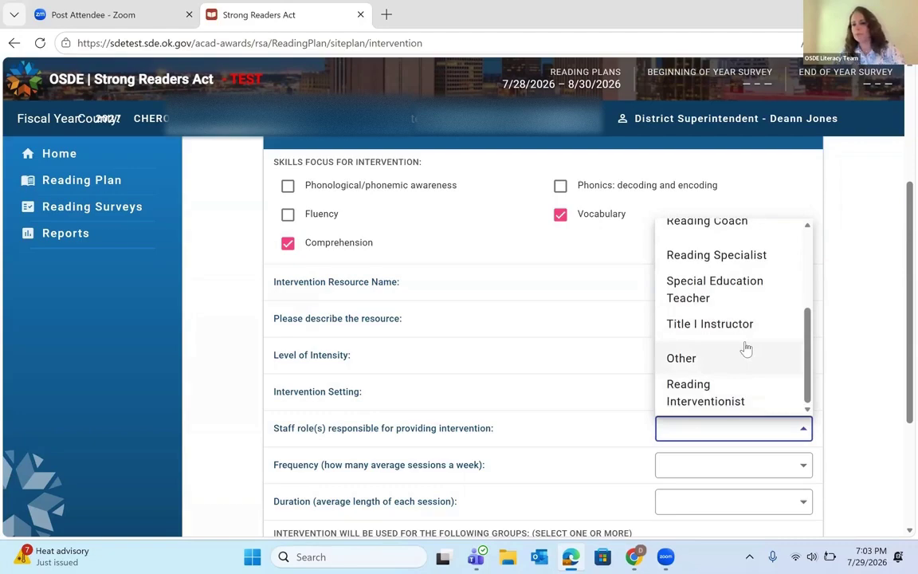
scroll(746, 348, up, 2)
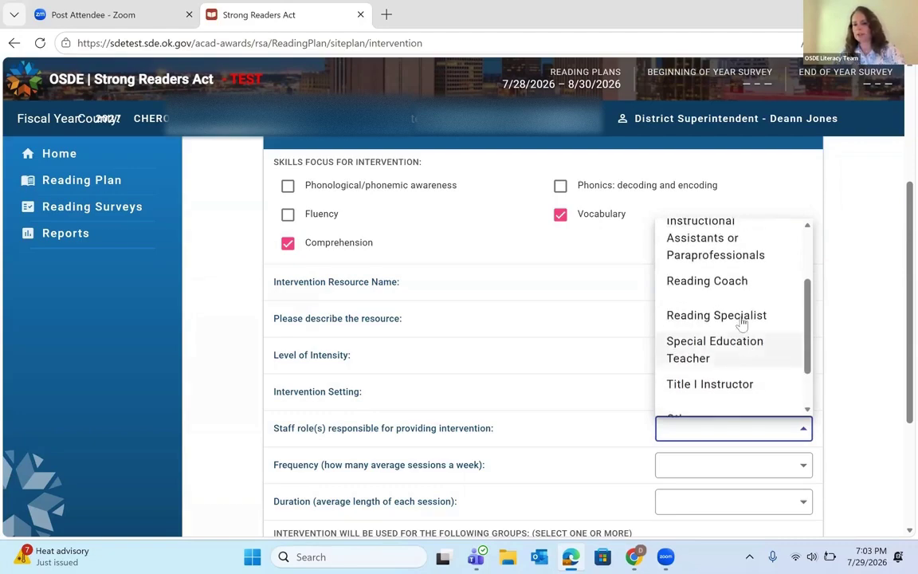
Step: Set staff role to Reading Specialist, frequency to At least daily, and duration to 30 minutes
click(742, 318)
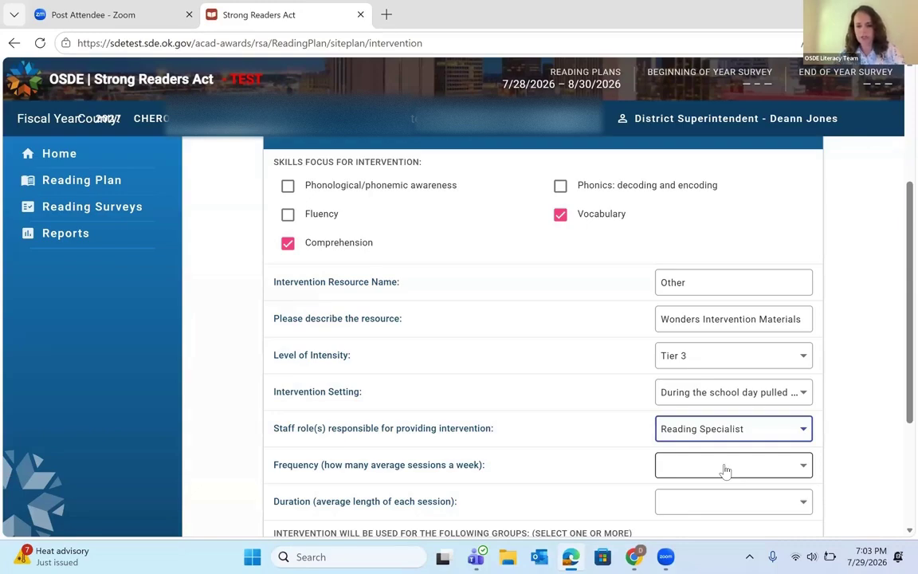
click(725, 469)
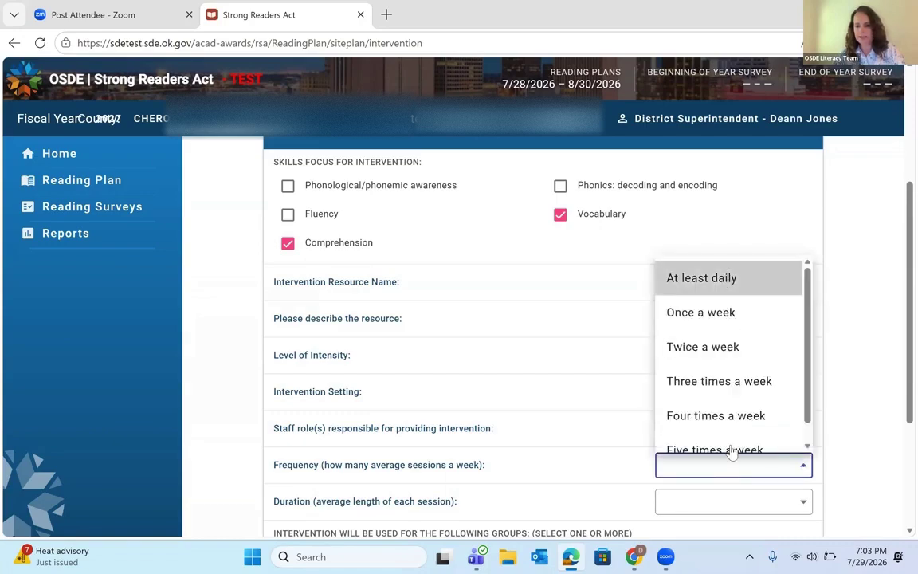
click(724, 279)
click(719, 505)
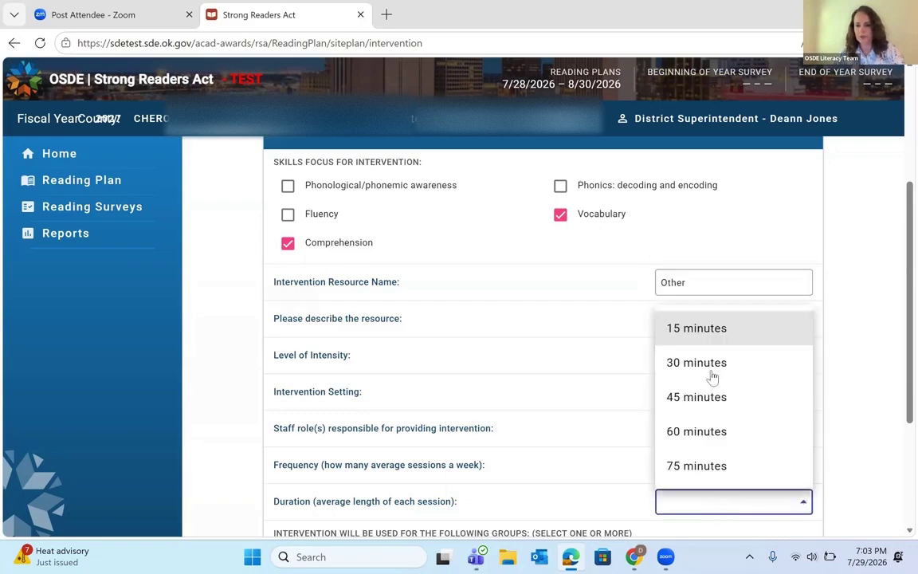
click(695, 365)
Step: Include Non-IEP, IEP and Dyslexia student groups and save the intervention record
scroll(636, 441, down, 2)
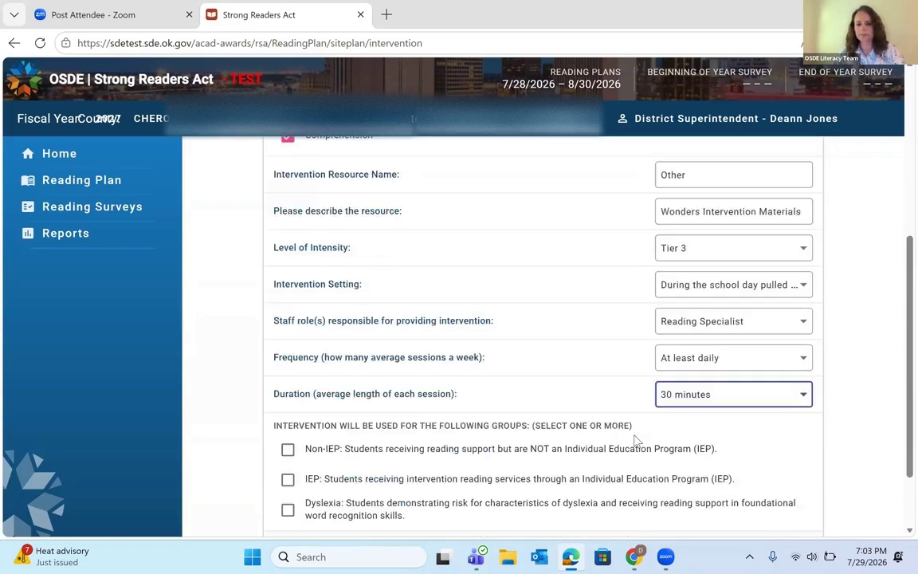
scroll(476, 406, down, 1)
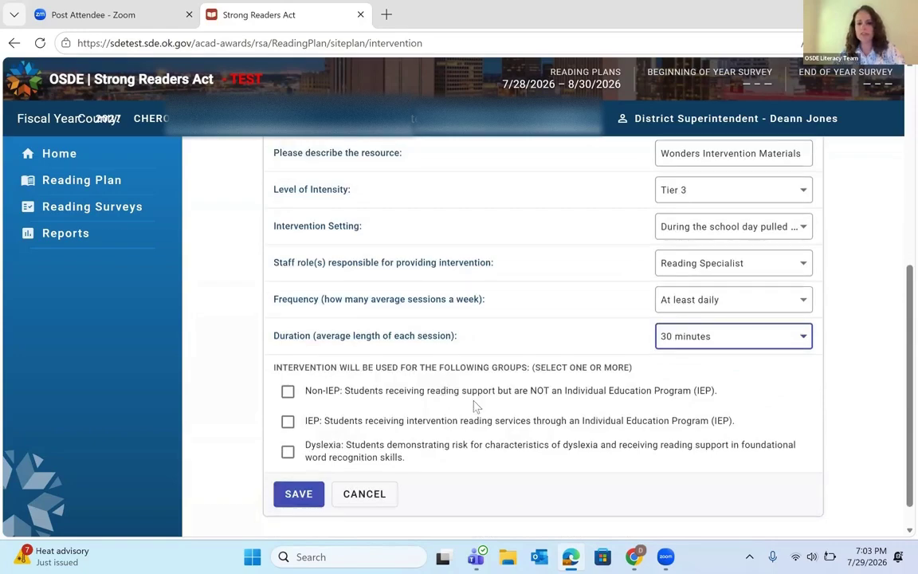
scroll(476, 407, up, 1)
scroll(328, 408, down, 1)
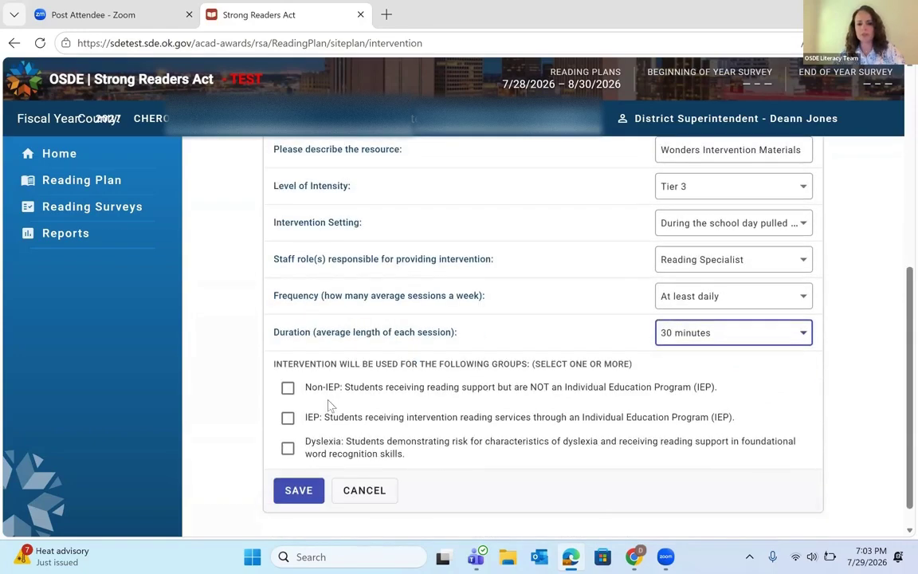
click(288, 388)
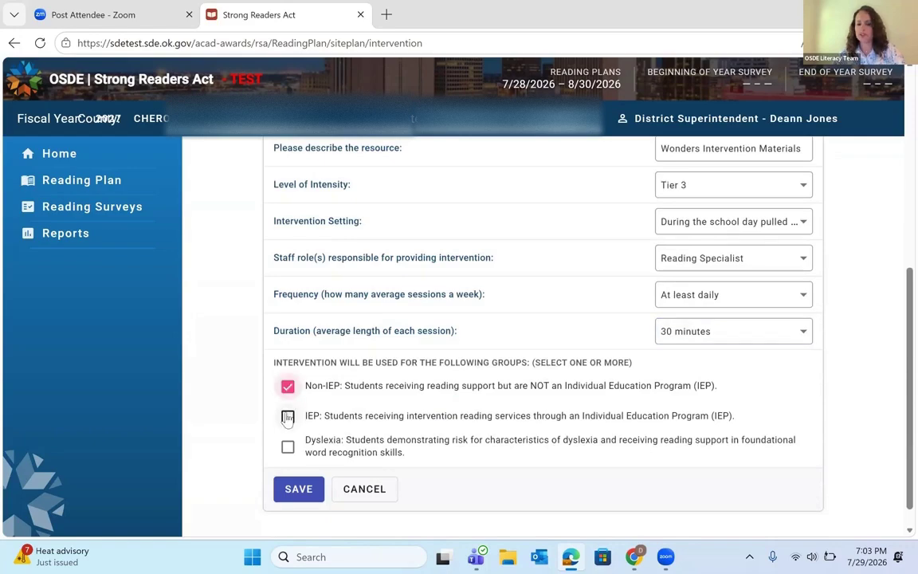
click(288, 417)
click(288, 448)
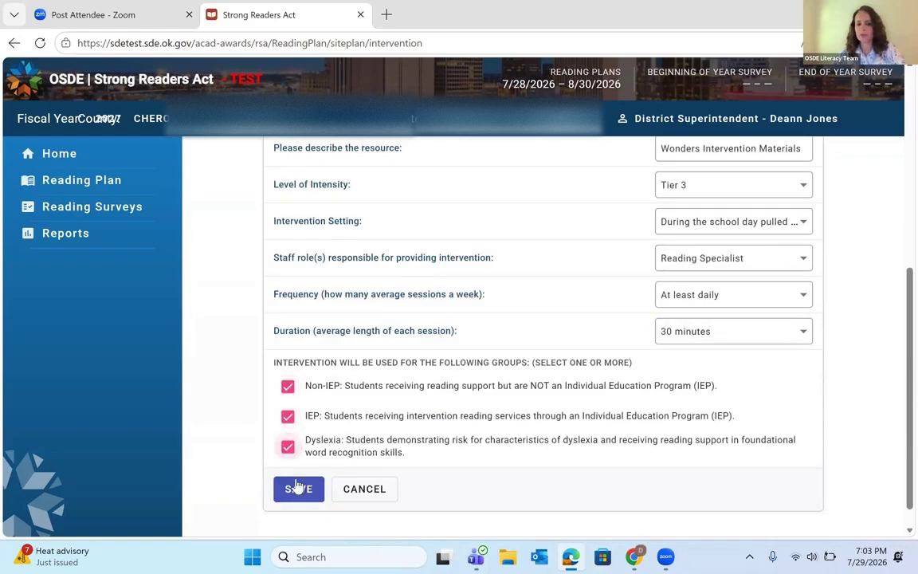
click(299, 490)
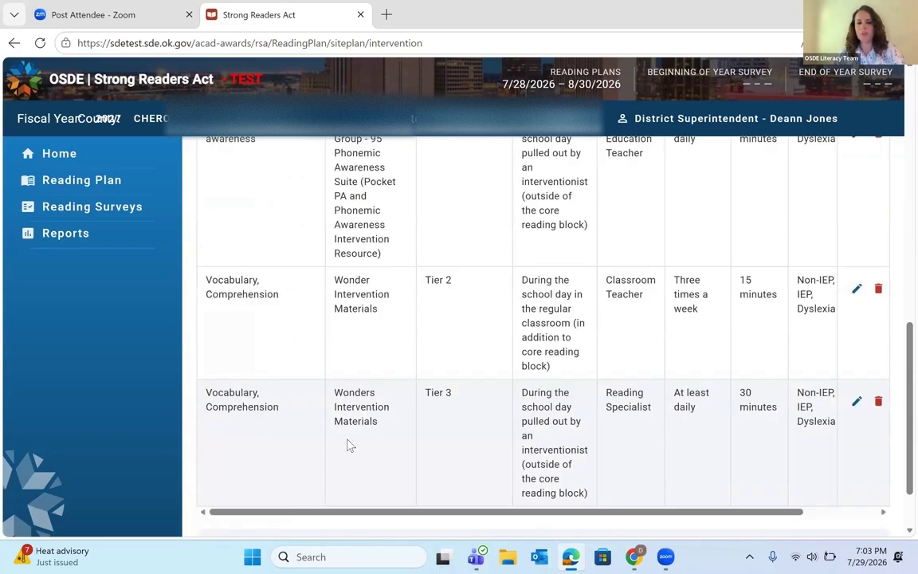
Step: Review every row of the Tier 2 and Tier 3 intervention table
scroll(351, 445, up, 5)
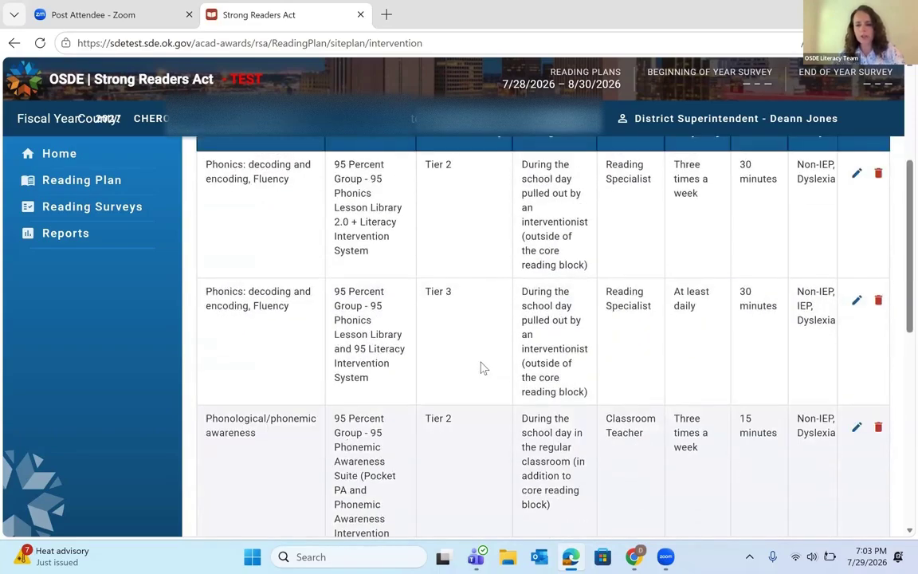
scroll(481, 367, up, 1)
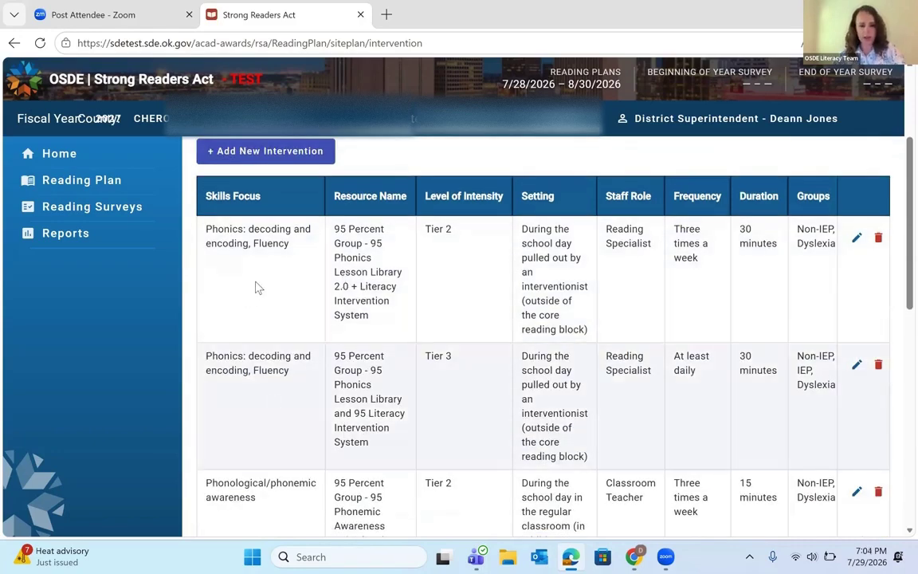
scroll(256, 287, down, 1)
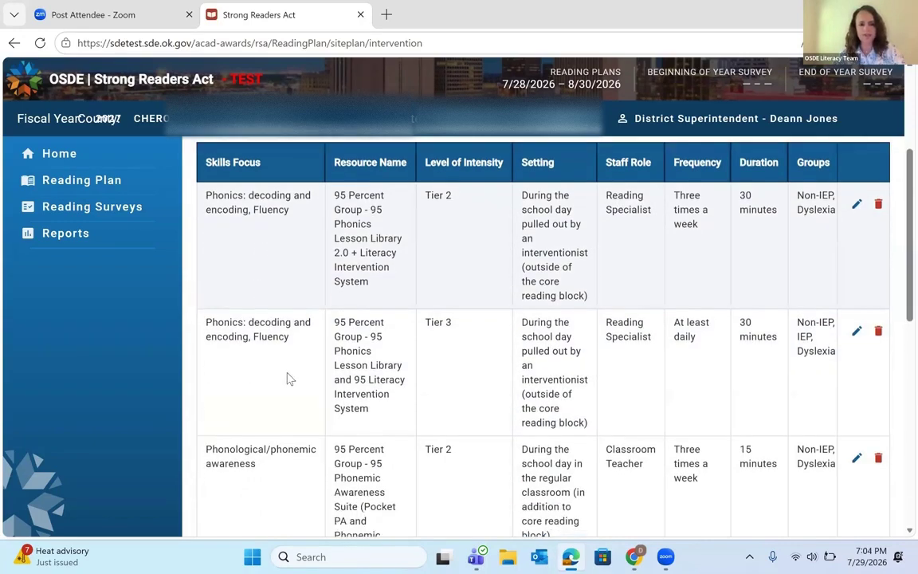
scroll(290, 378, down, 1)
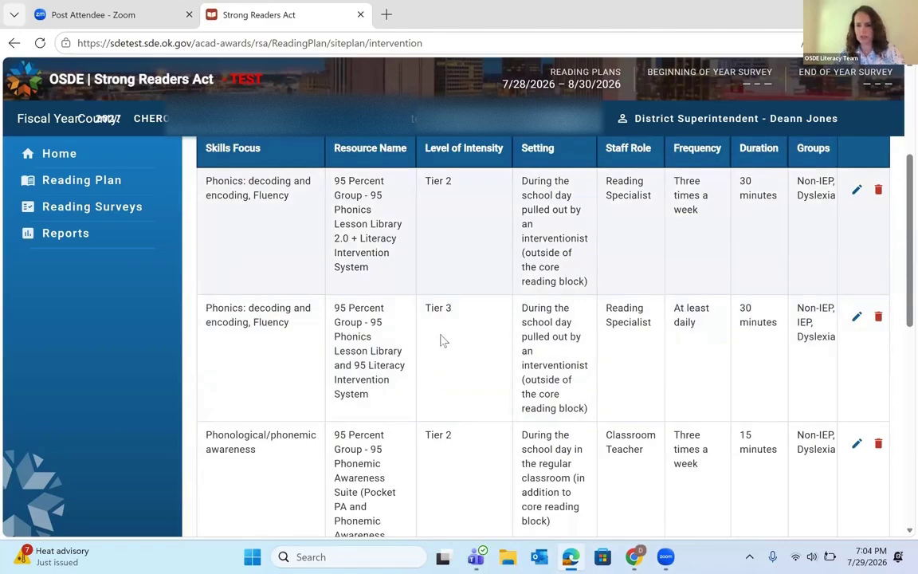
scroll(252, 384, down, 3)
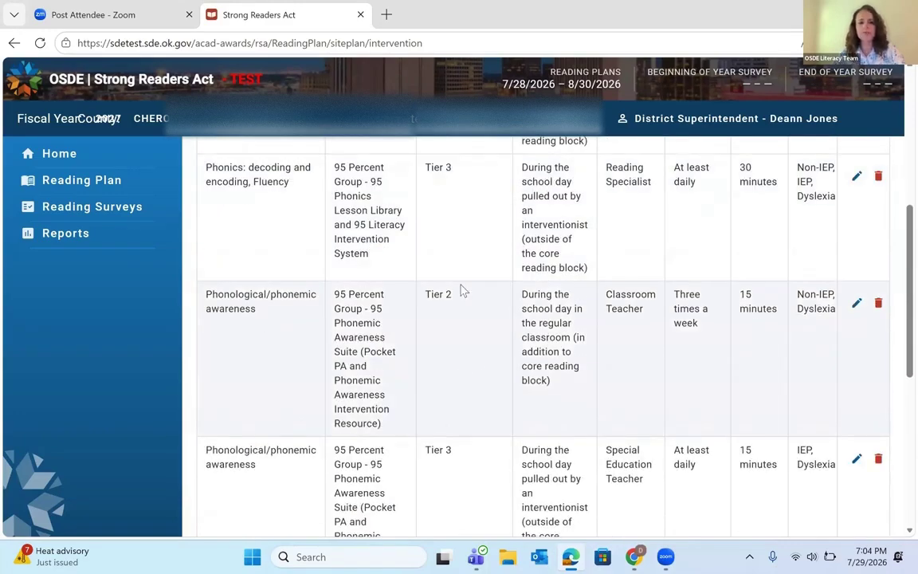
scroll(478, 349, down, 3)
scroll(478, 349, down, 5)
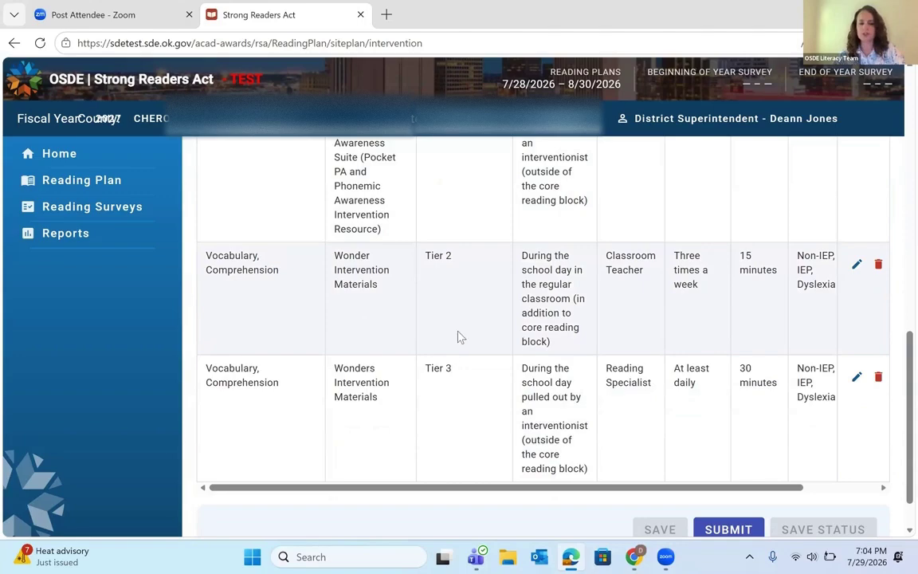
scroll(459, 337, up, 5)
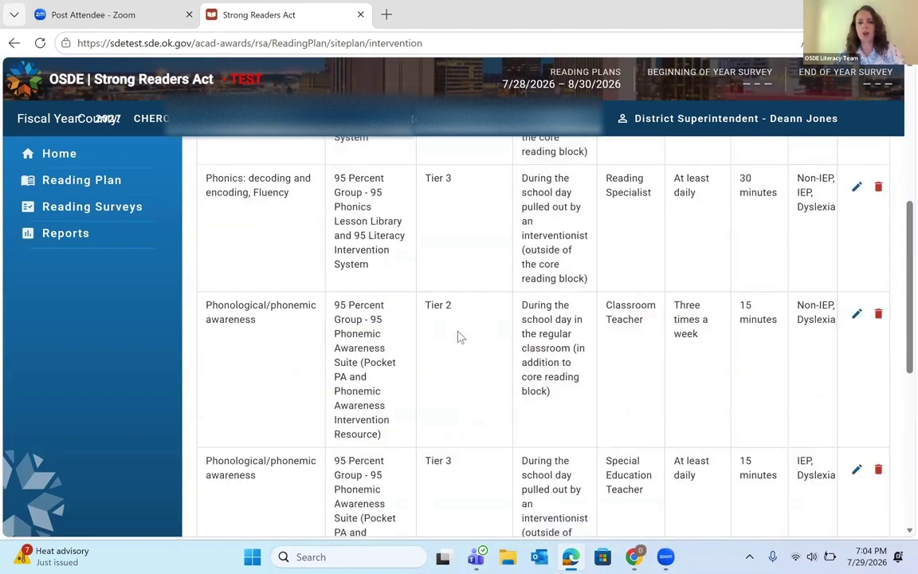
scroll(459, 338, up, 3)
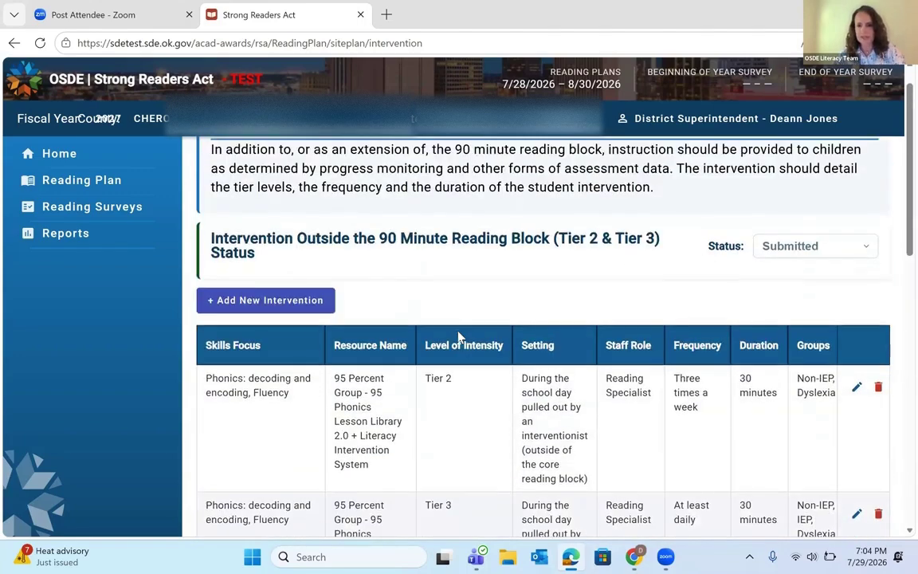
scroll(458, 337, down, 2)
scroll(459, 337, down, 1)
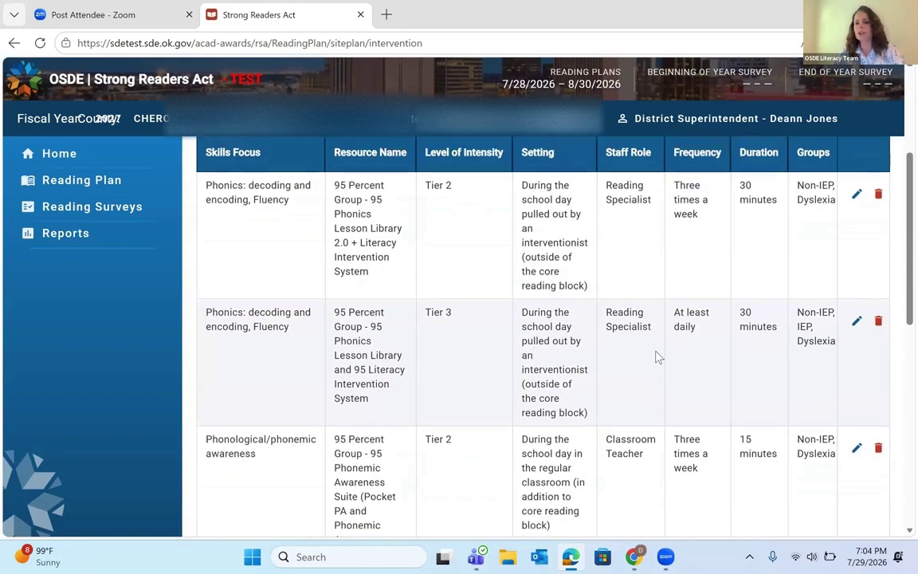
scroll(656, 357, up, 1)
scroll(656, 356, right, 3)
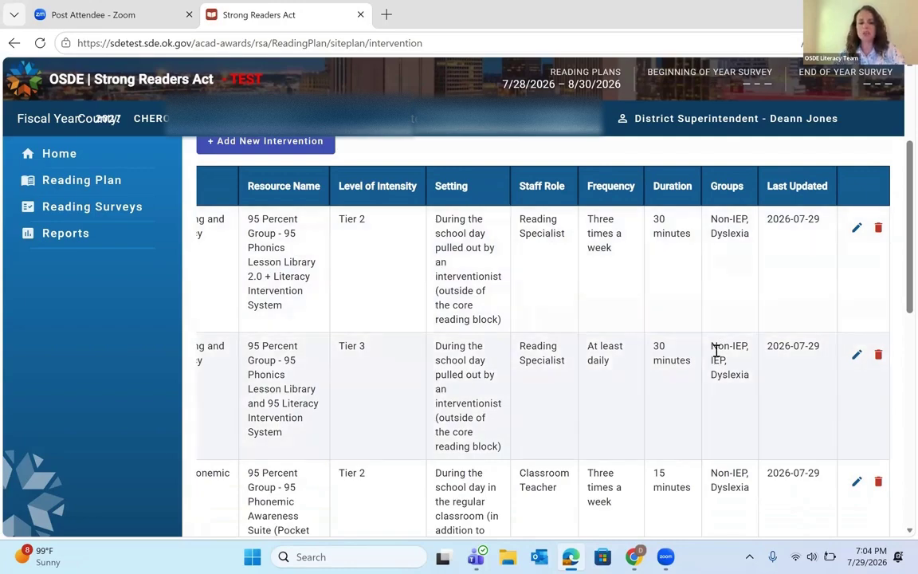
scroll(716, 350, down, 5)
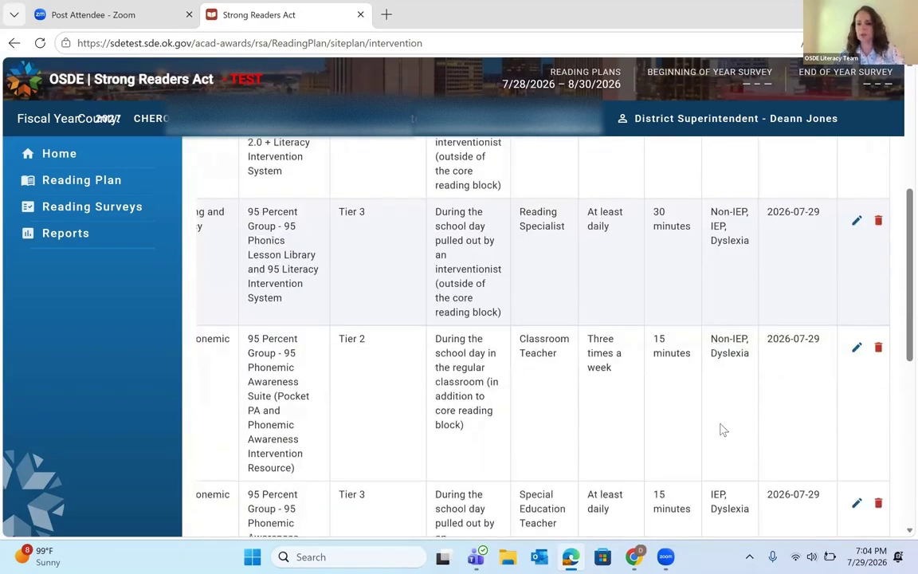
scroll(720, 430, down, 3)
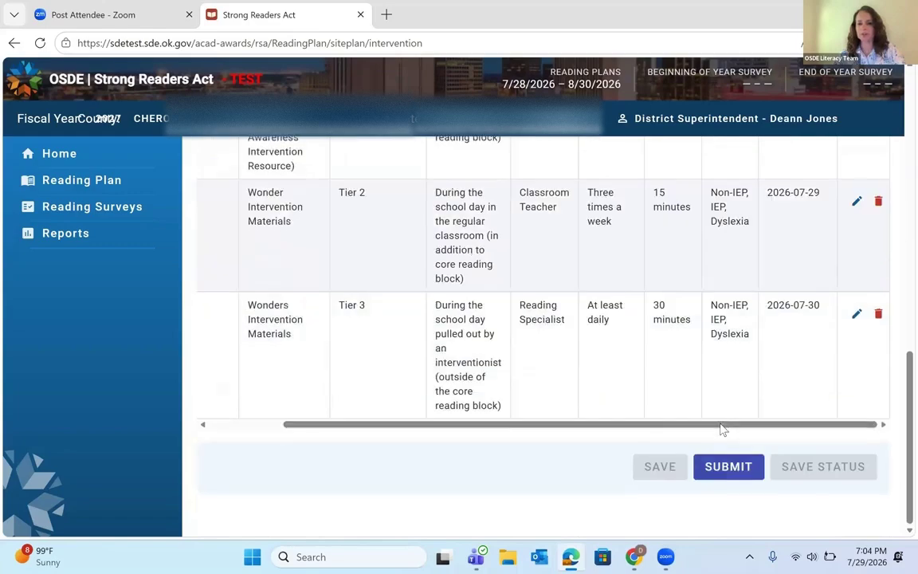
scroll(588, 374, left, 5)
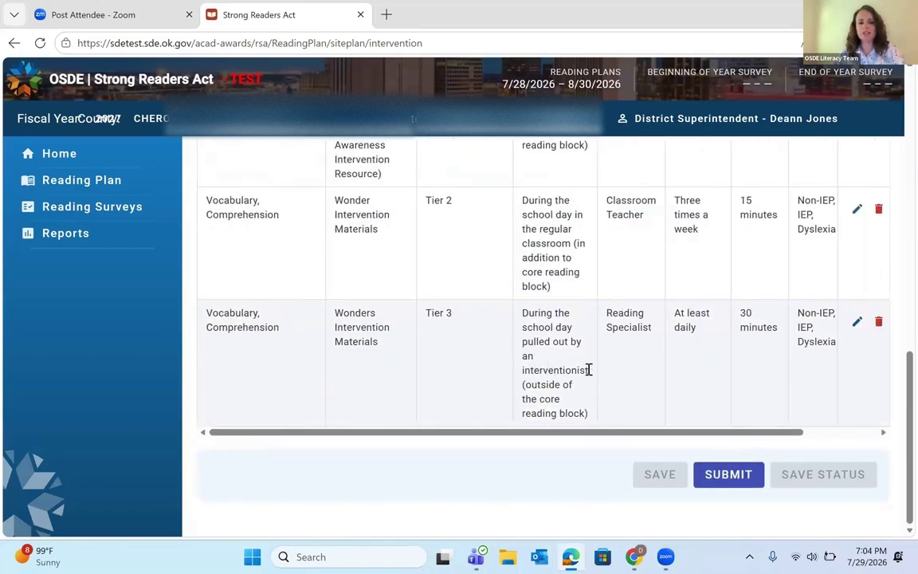
scroll(588, 374, up, 10)
scroll(588, 375, up, 2)
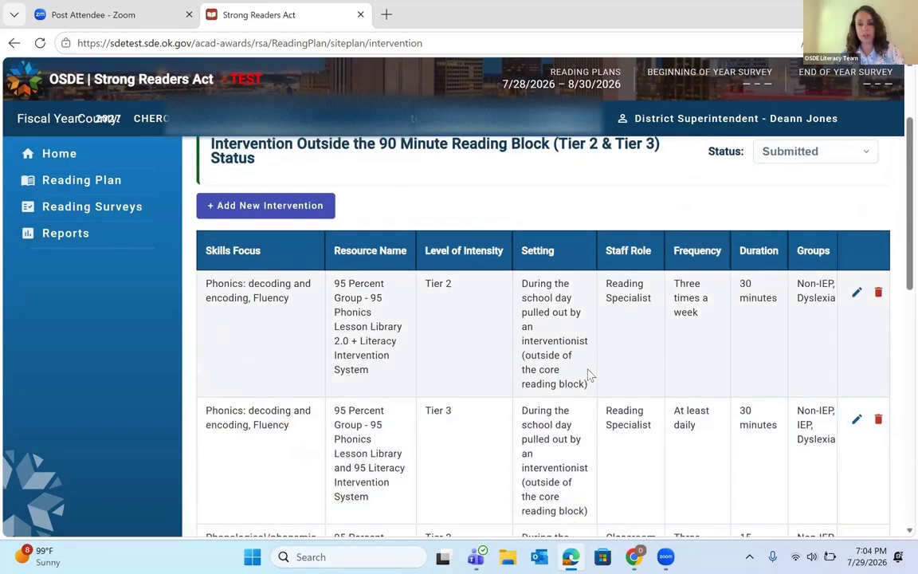
scroll(589, 375, down, 8)
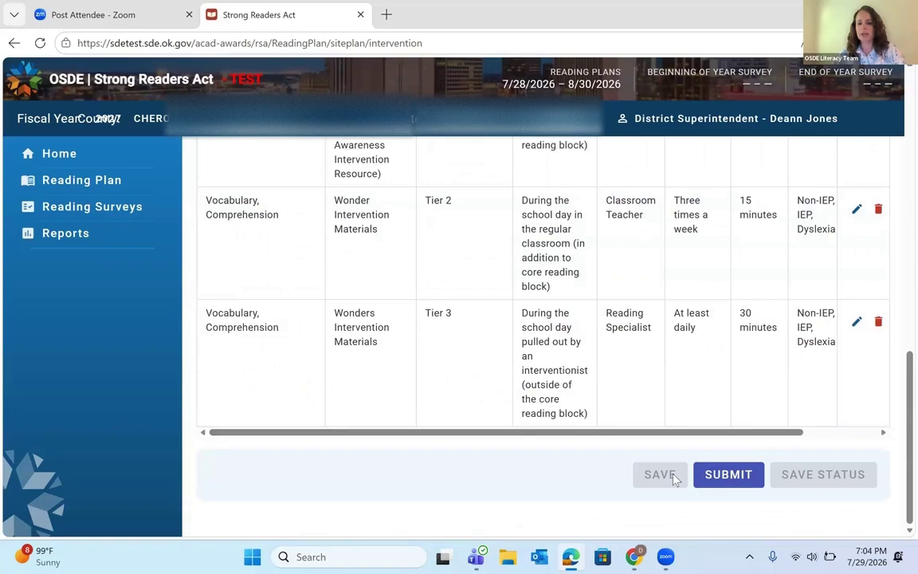
Step: Submit the intervention records so the section reads Submitted
click(728, 475)
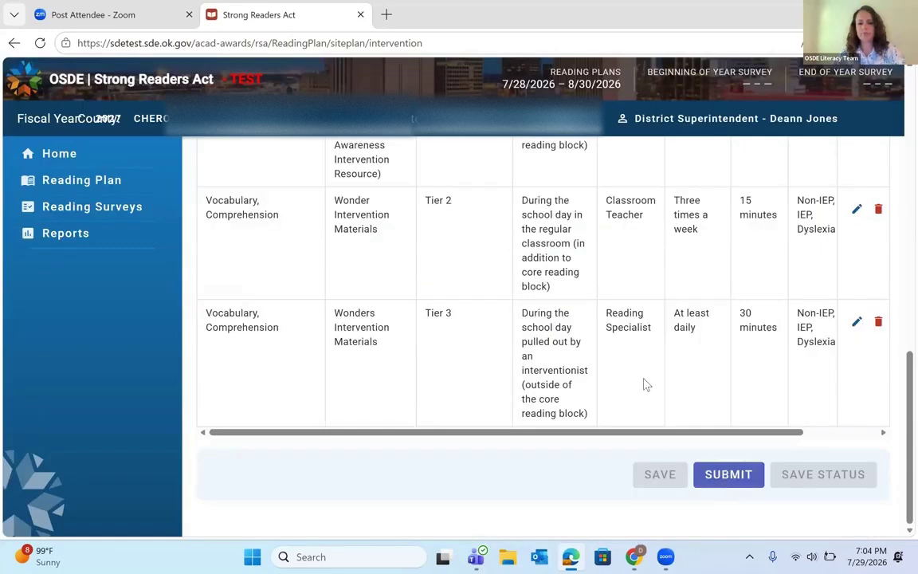
scroll(644, 384, up, 4)
scroll(647, 383, up, 5)
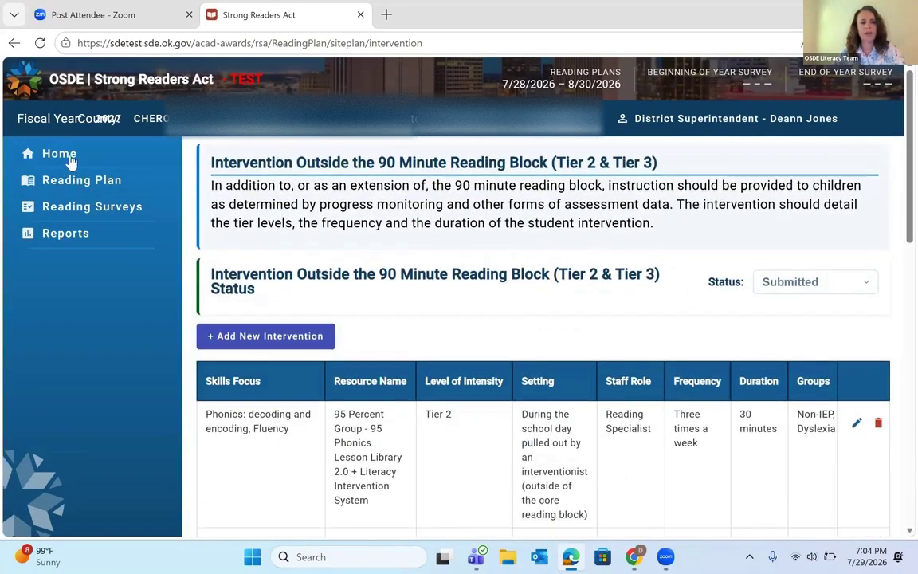
Step: Return to the Reading Plan home page and view Lowrey Public School's seven Complete site plan sections
click(63, 155)
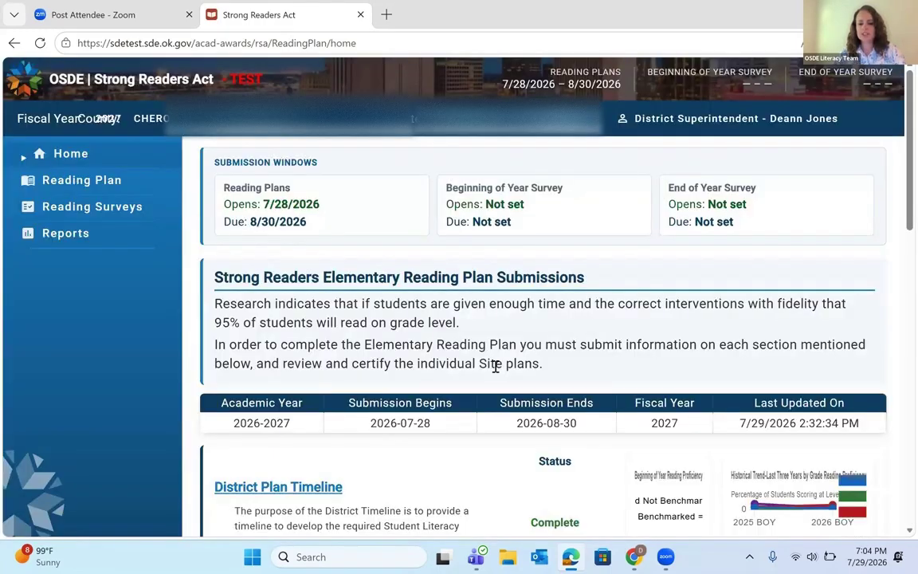
scroll(495, 367, down, 5)
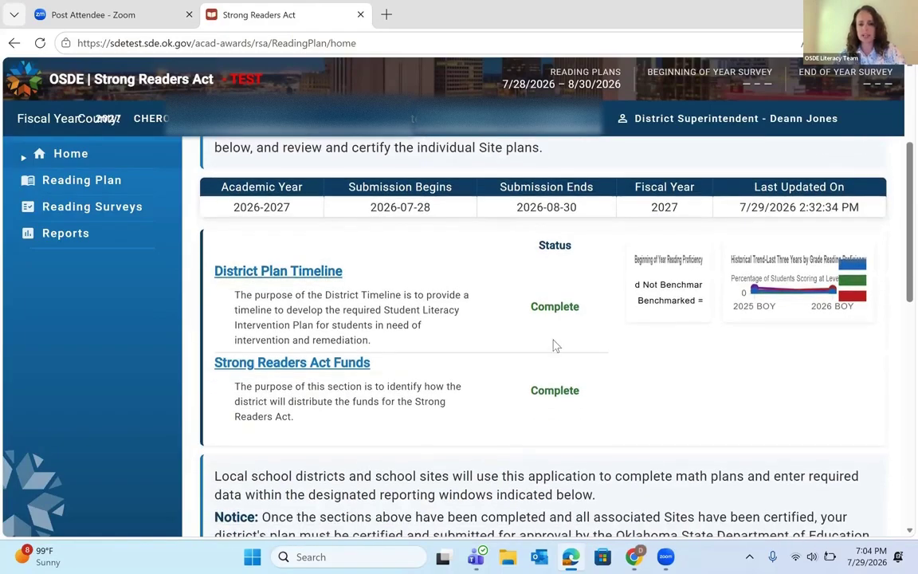
scroll(546, 378, down, 4)
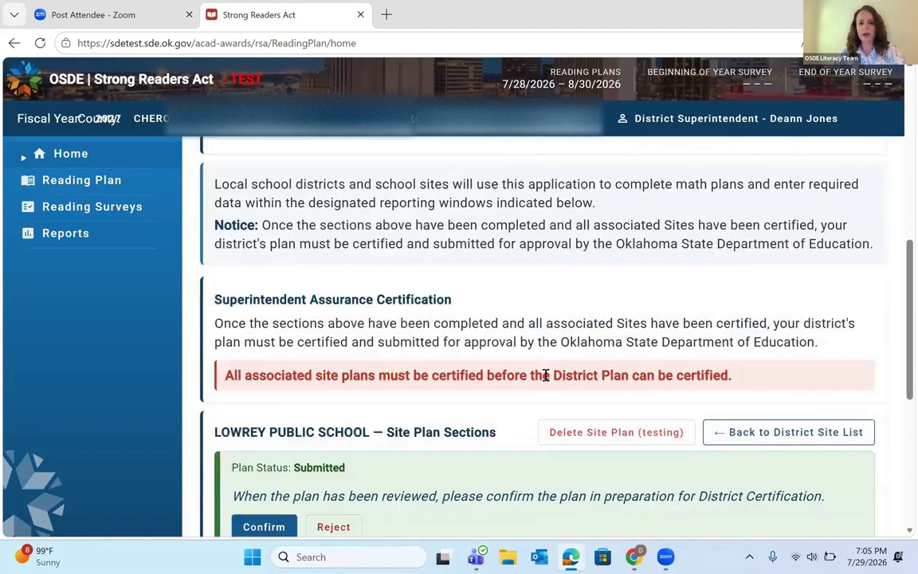
scroll(546, 377, down, 4)
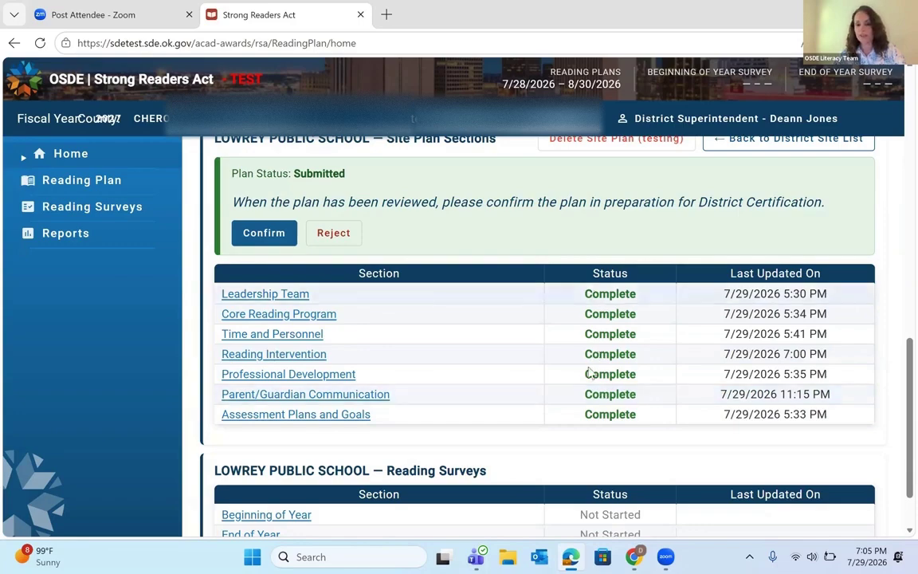
scroll(588, 366, up, 1)
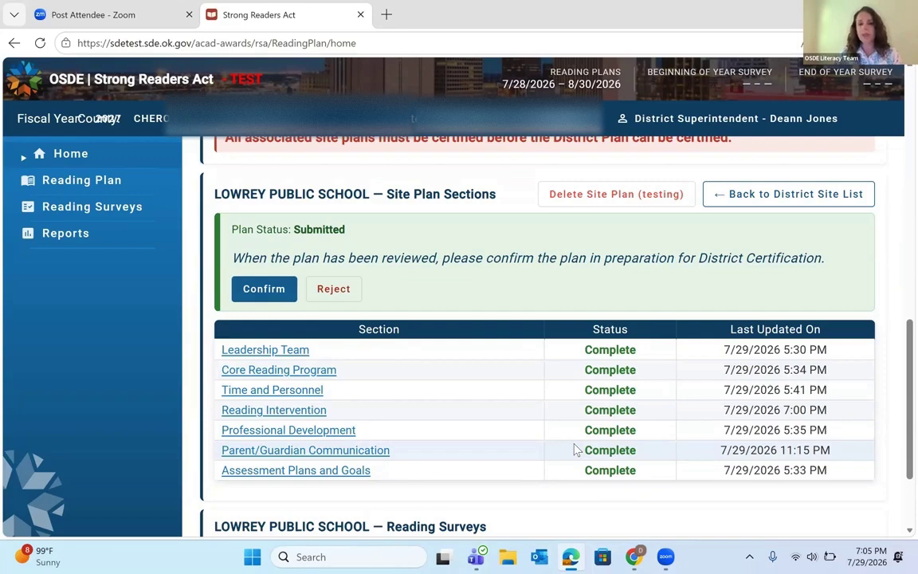
Step: Confirm the Lowrey Public School site plan, changing its status to Site Approved
click(274, 293)
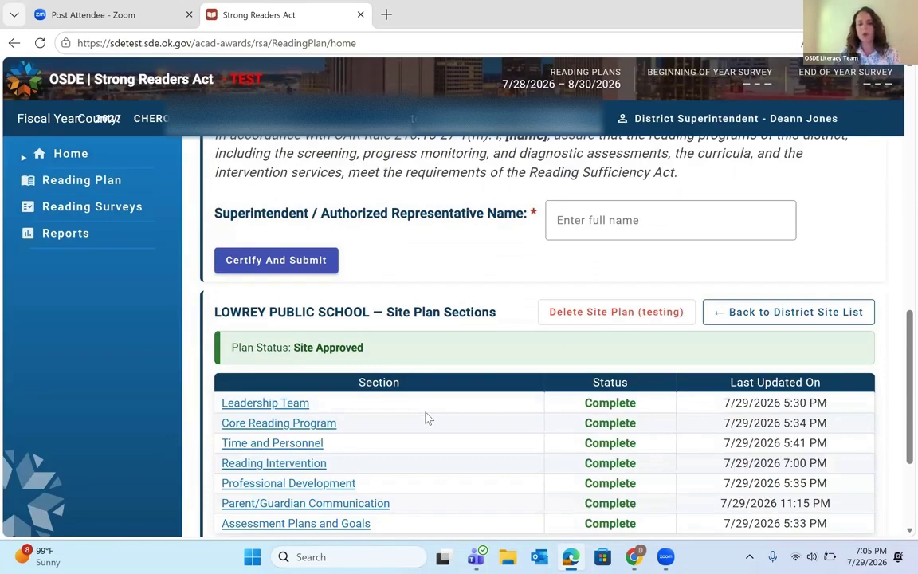
scroll(428, 418, up, 1)
scroll(427, 417, up, 2)
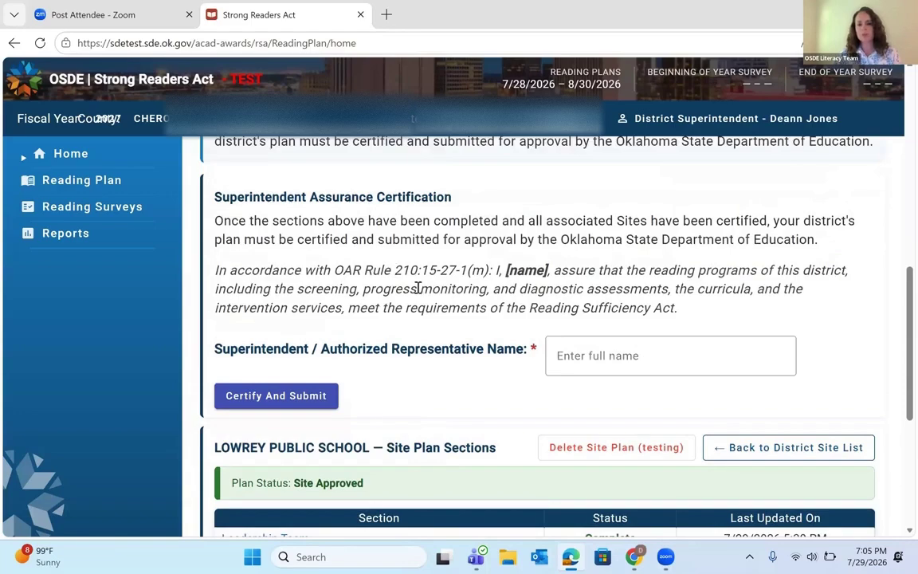
scroll(418, 288, up, 1)
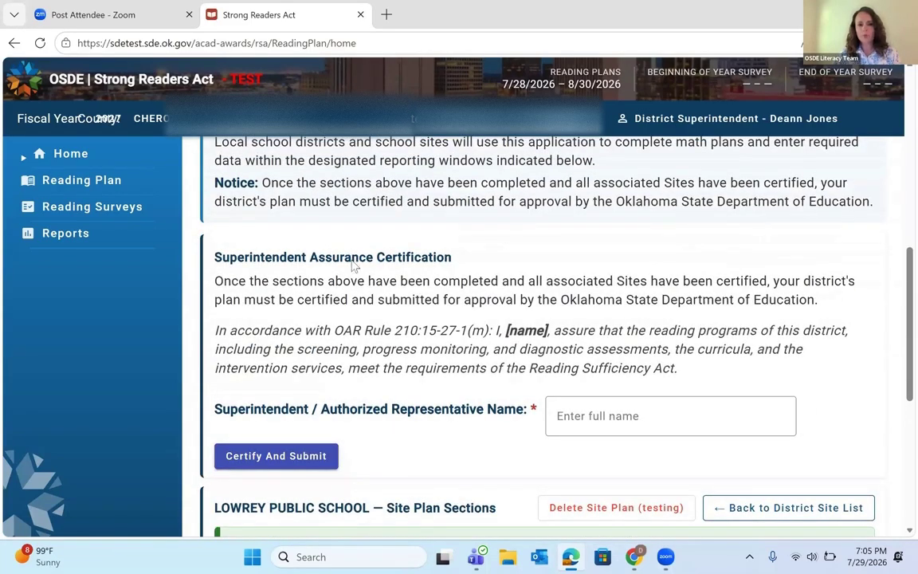
scroll(355, 267, up, 1)
scroll(352, 266, down, 2)
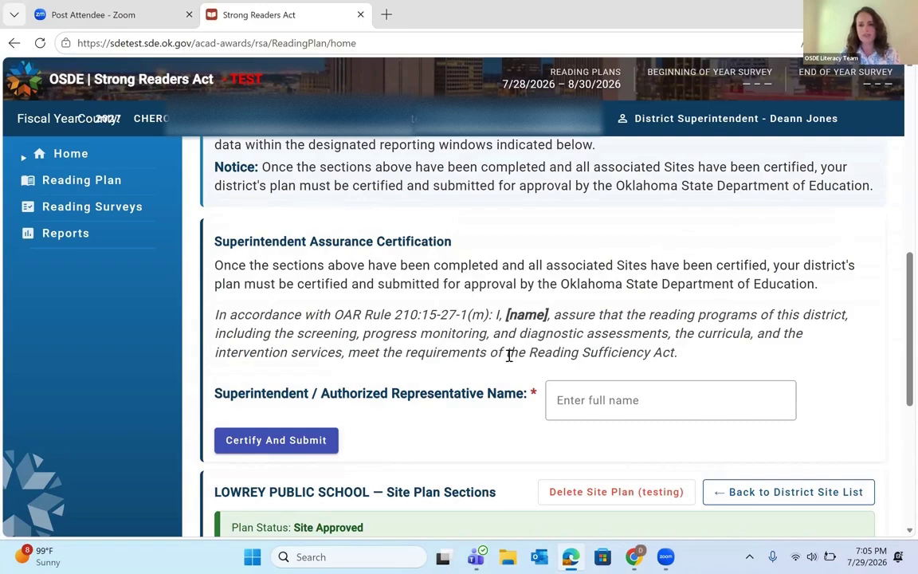
Step: Enter the superintendent's full name in the assurance certification and certify and submit the district plan
click(599, 403)
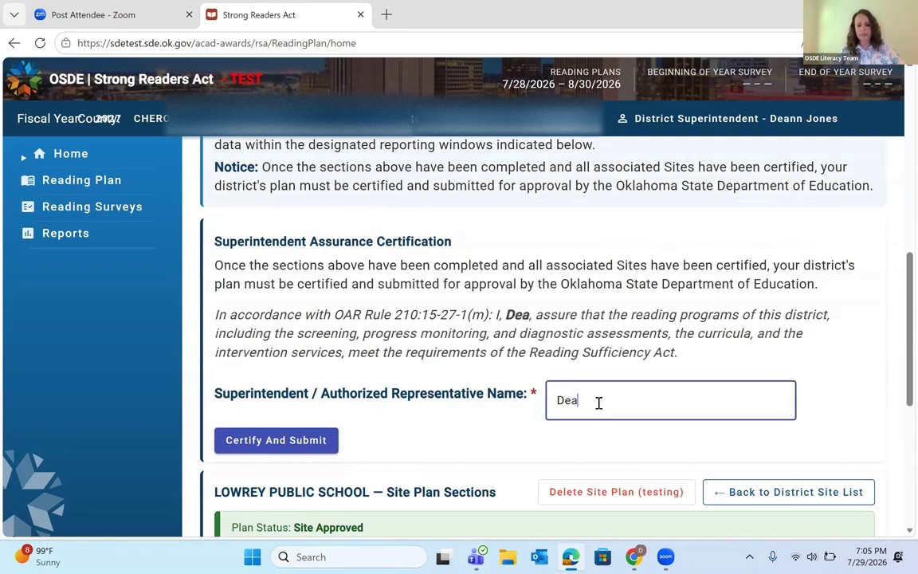
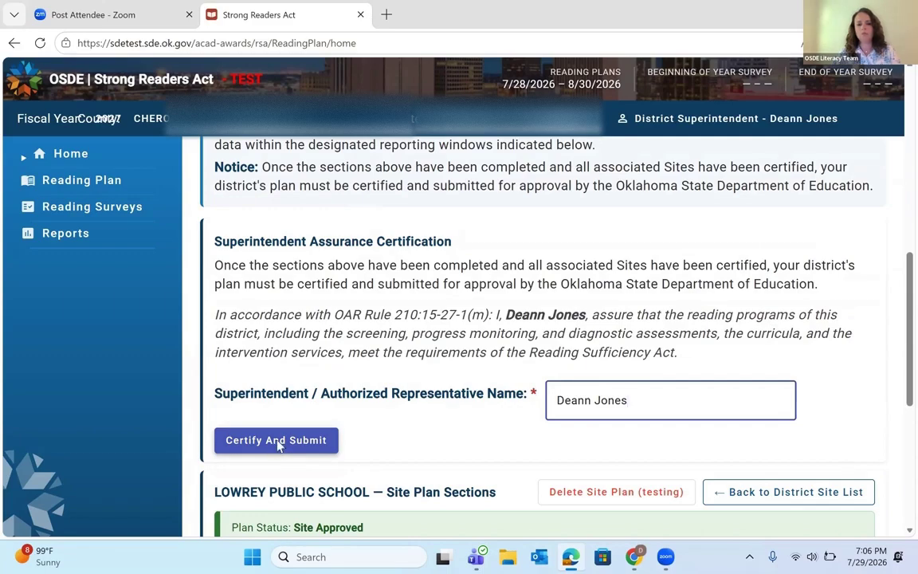
right_click(278, 446)
click(268, 443)
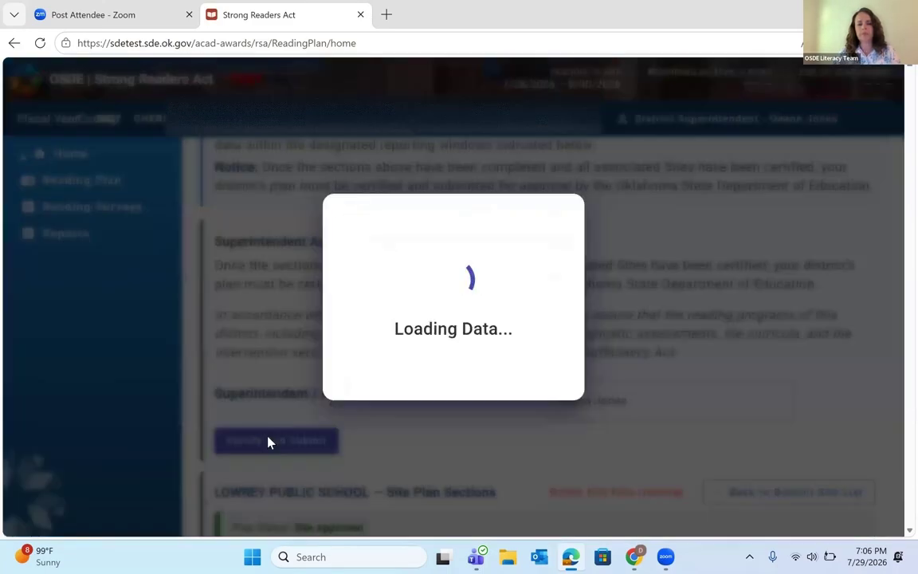